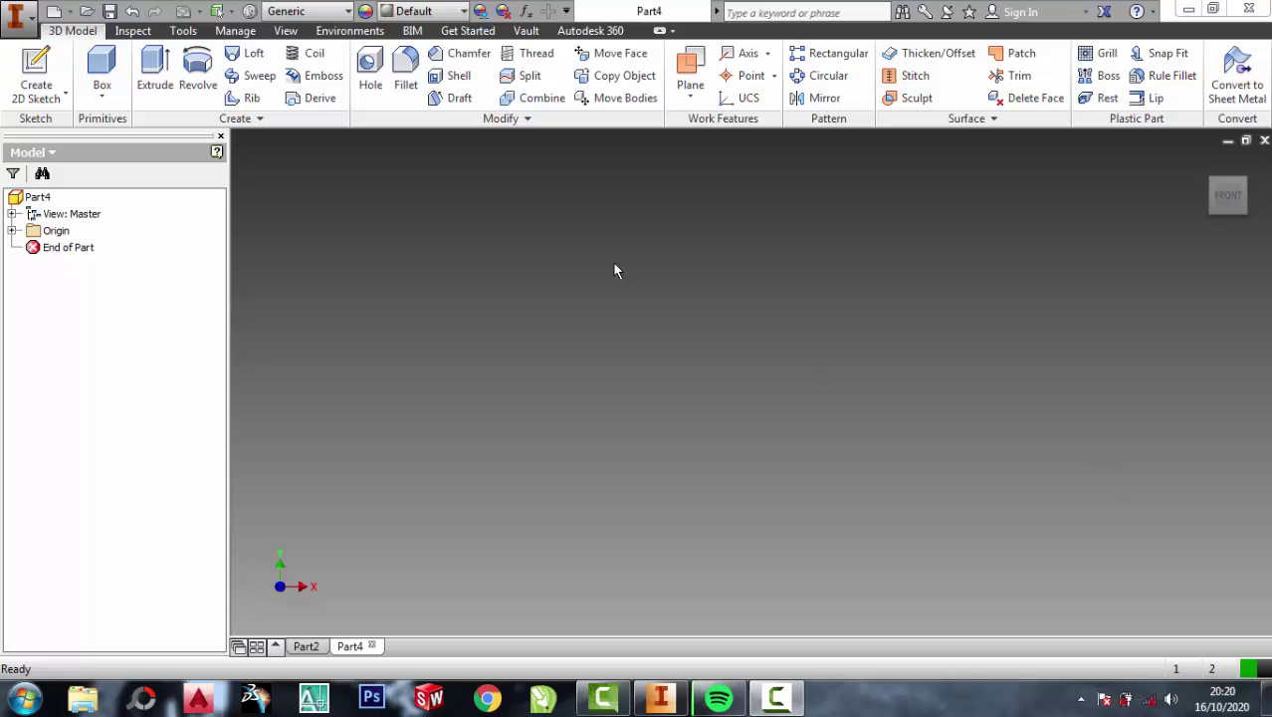
Sketch a 5 mm circle centred on the origin of the XY plane
{"action": "left_click", "coordinate": [39, 96]}
{"action": "left_click", "coordinate": [50, 126]}
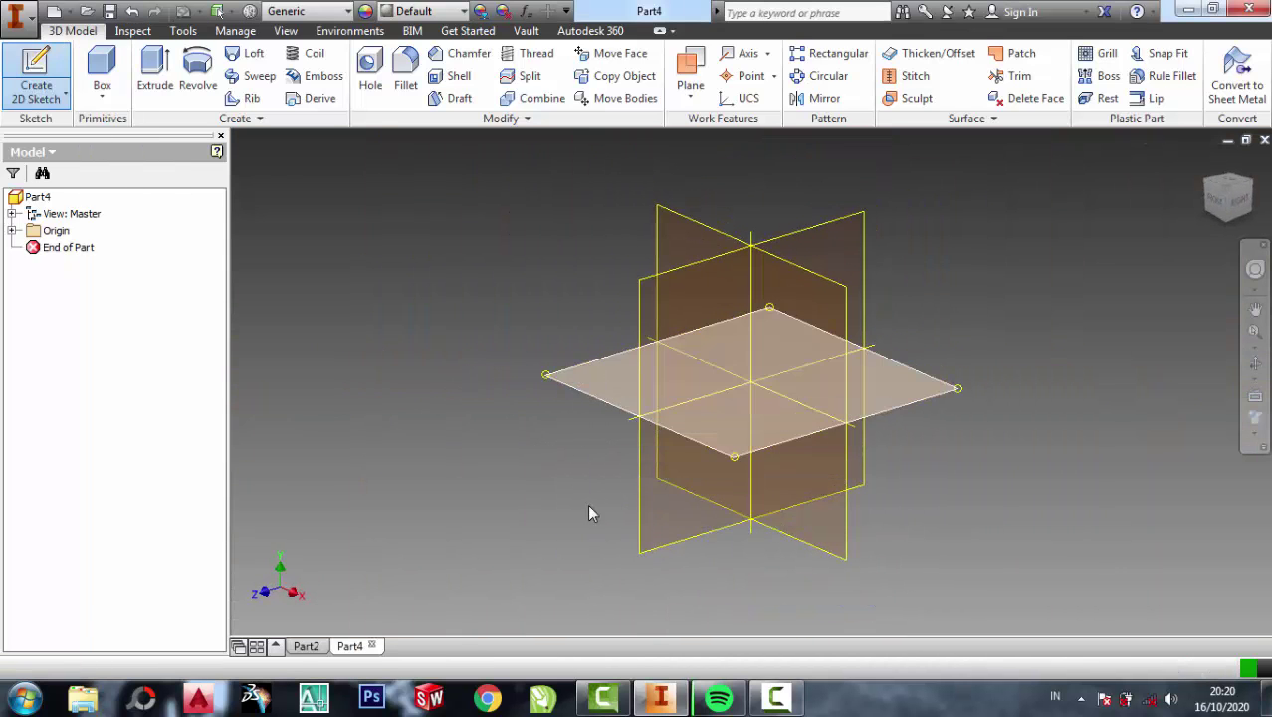
{"action": "left_click", "coordinate": [588, 505]}
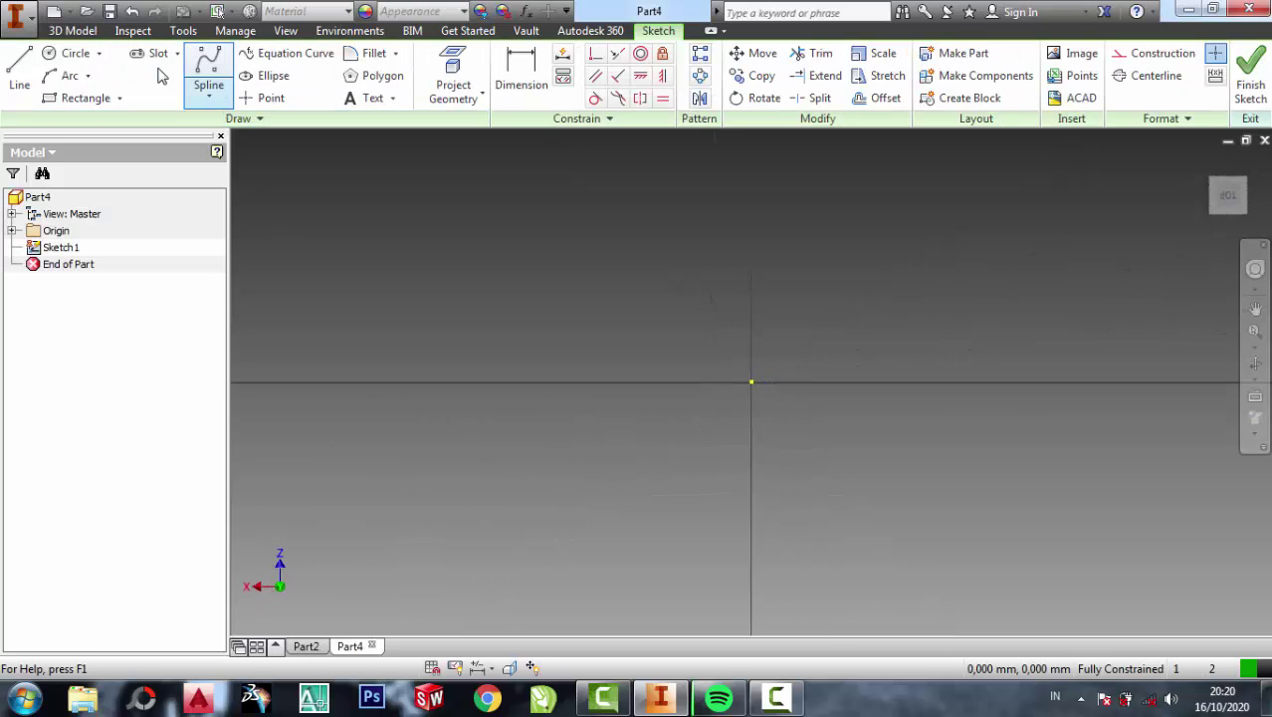
{"action": "left_click", "coordinate": [75, 52]}
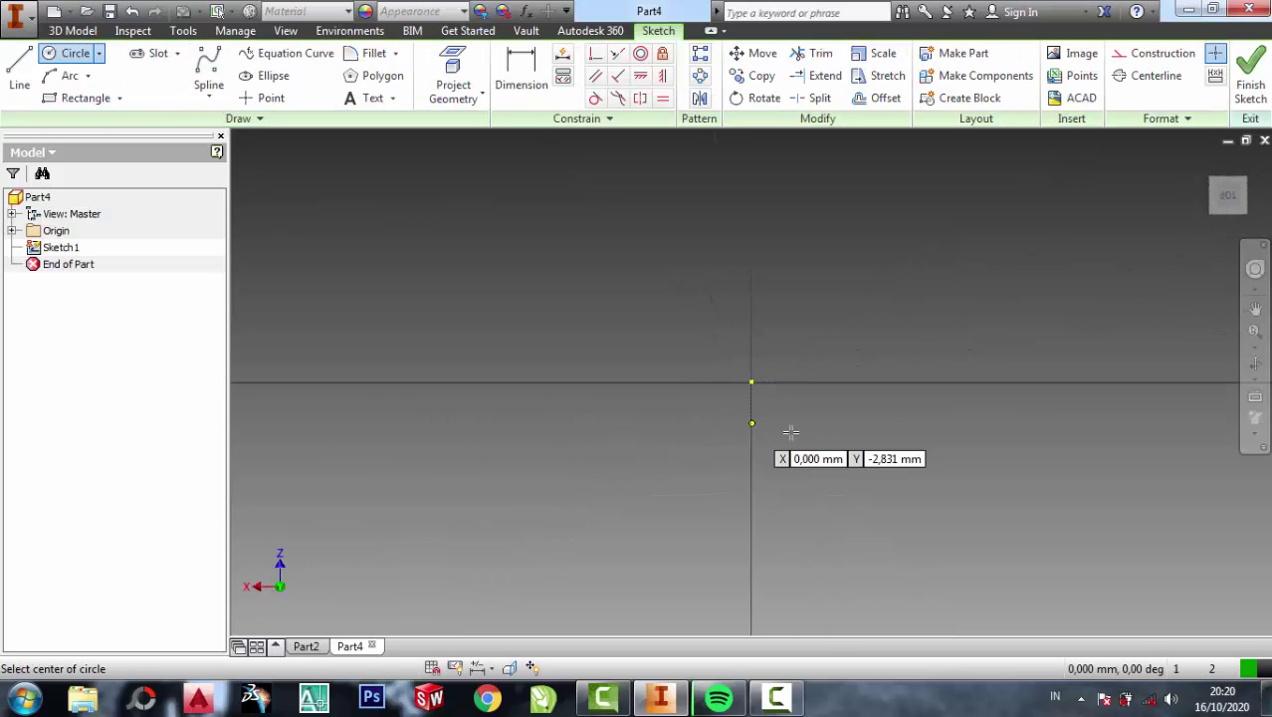
{"action": "left_click", "coordinate": [752, 381]}
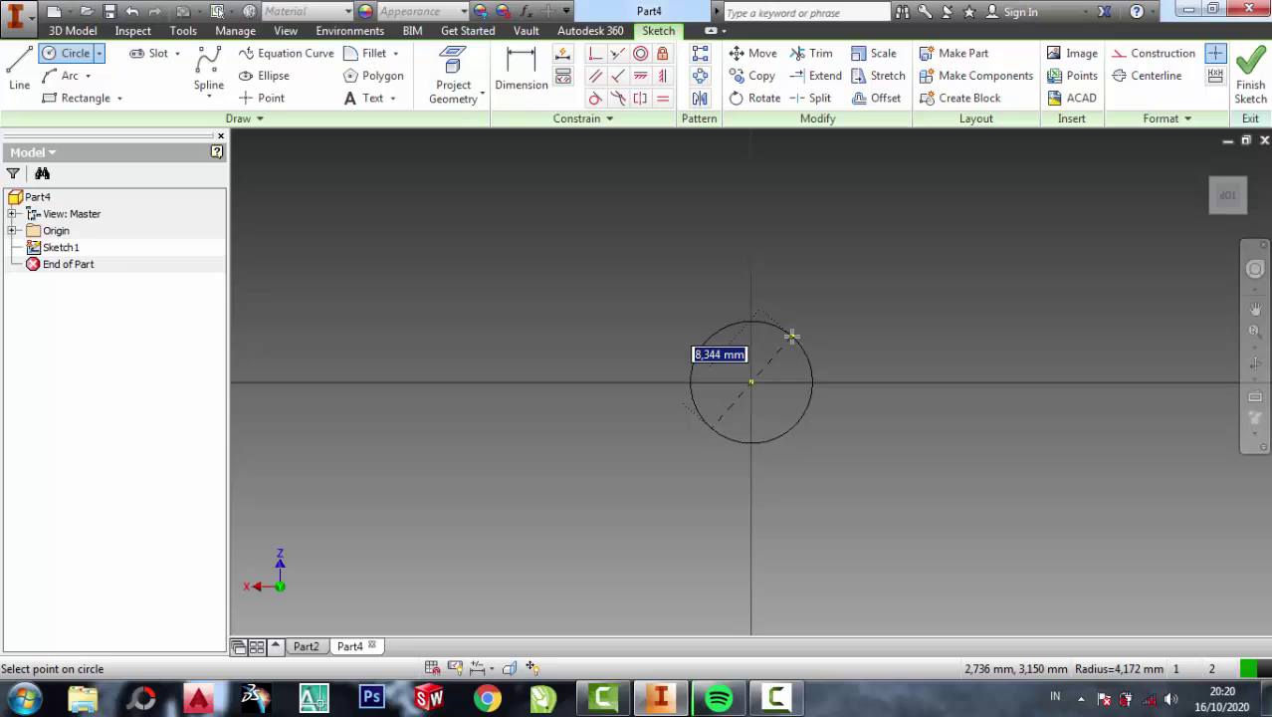
{"action": "type", "text": "5"}
{"action": "key", "text": "Return"}
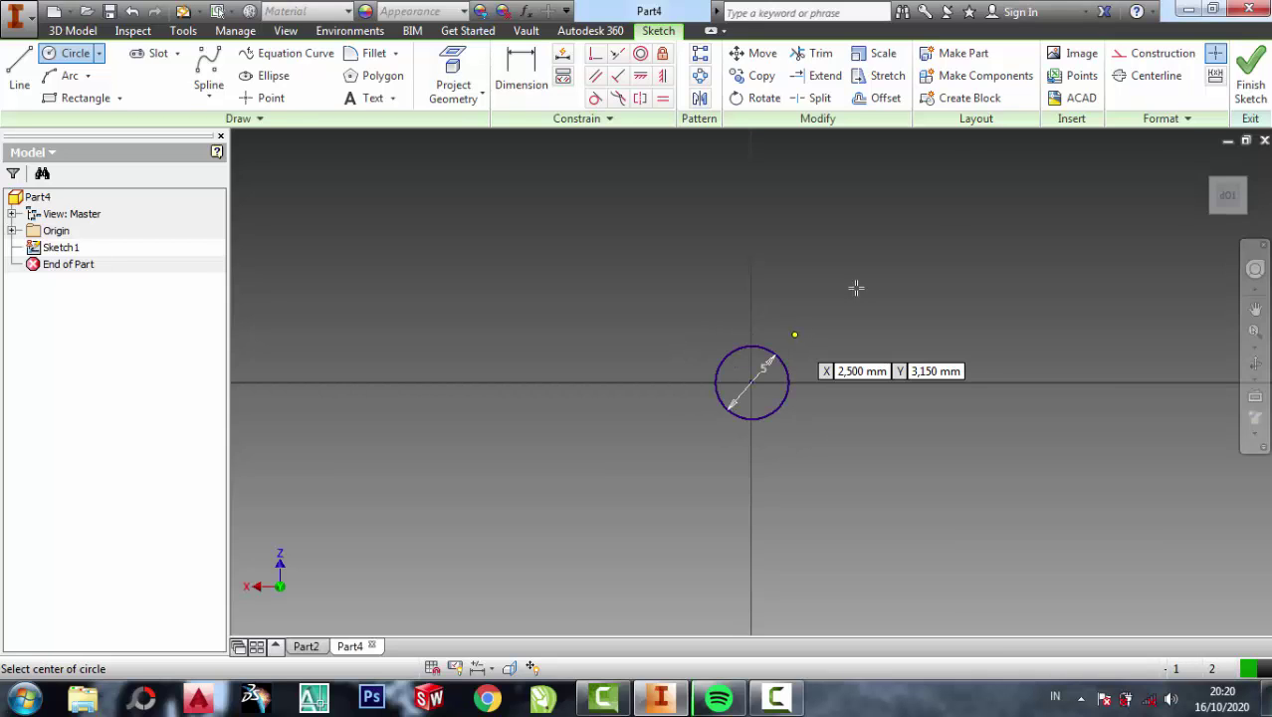
{"action": "left_click", "coordinate": [1250, 78]}
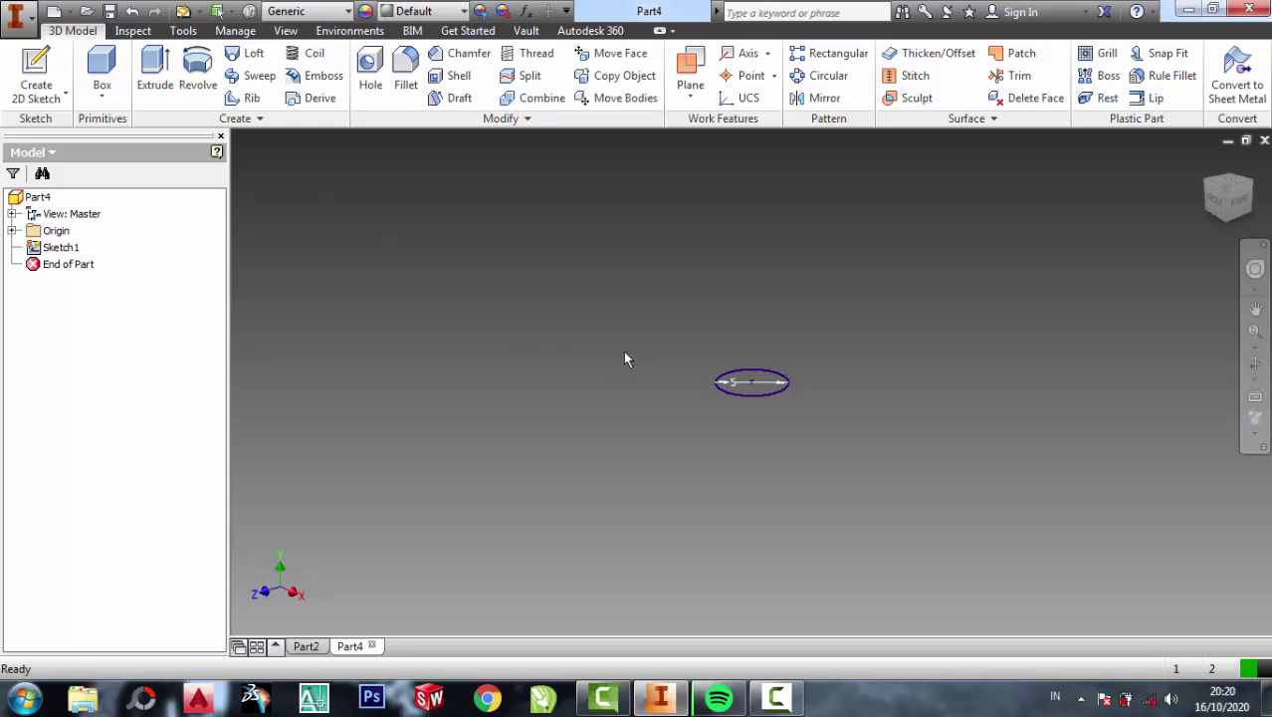
Extrude the circle 5 mm into a solid cylinder, Extrusion1
{"action": "left_click", "coordinate": [154, 69]}
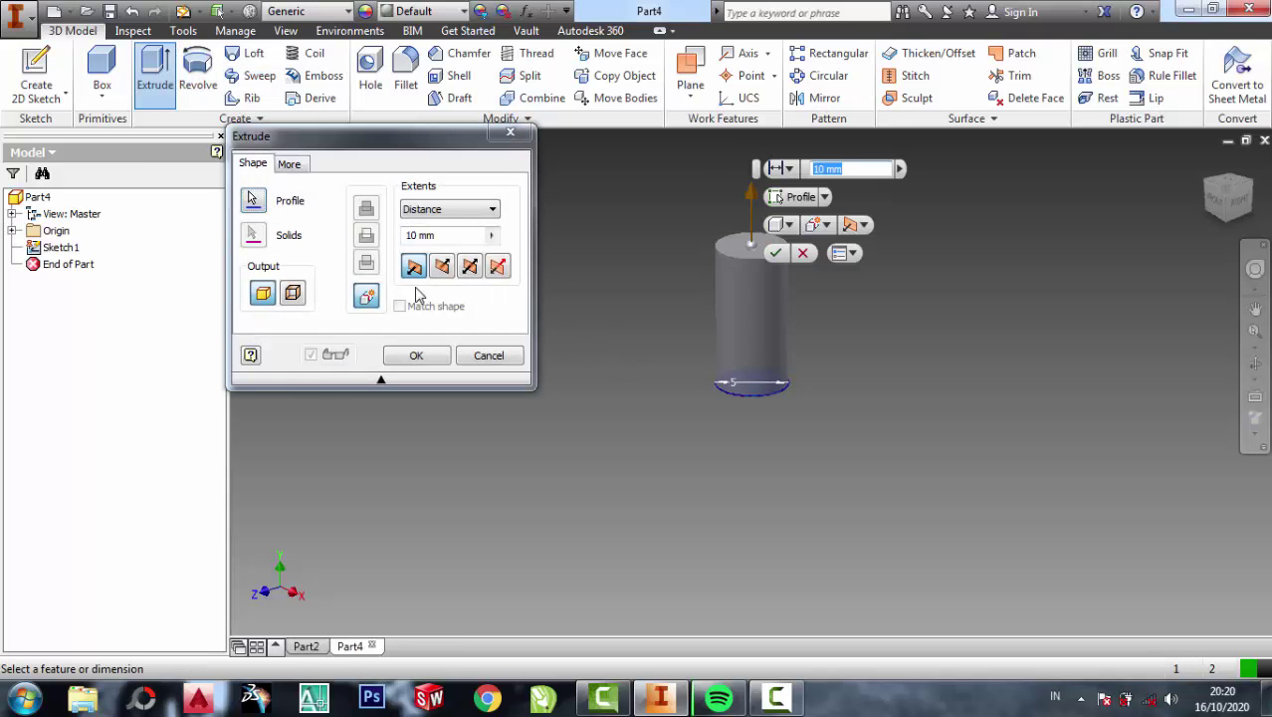
{"action": "left_click", "coordinate": [426, 239]}
{"action": "type", "text": "5"}
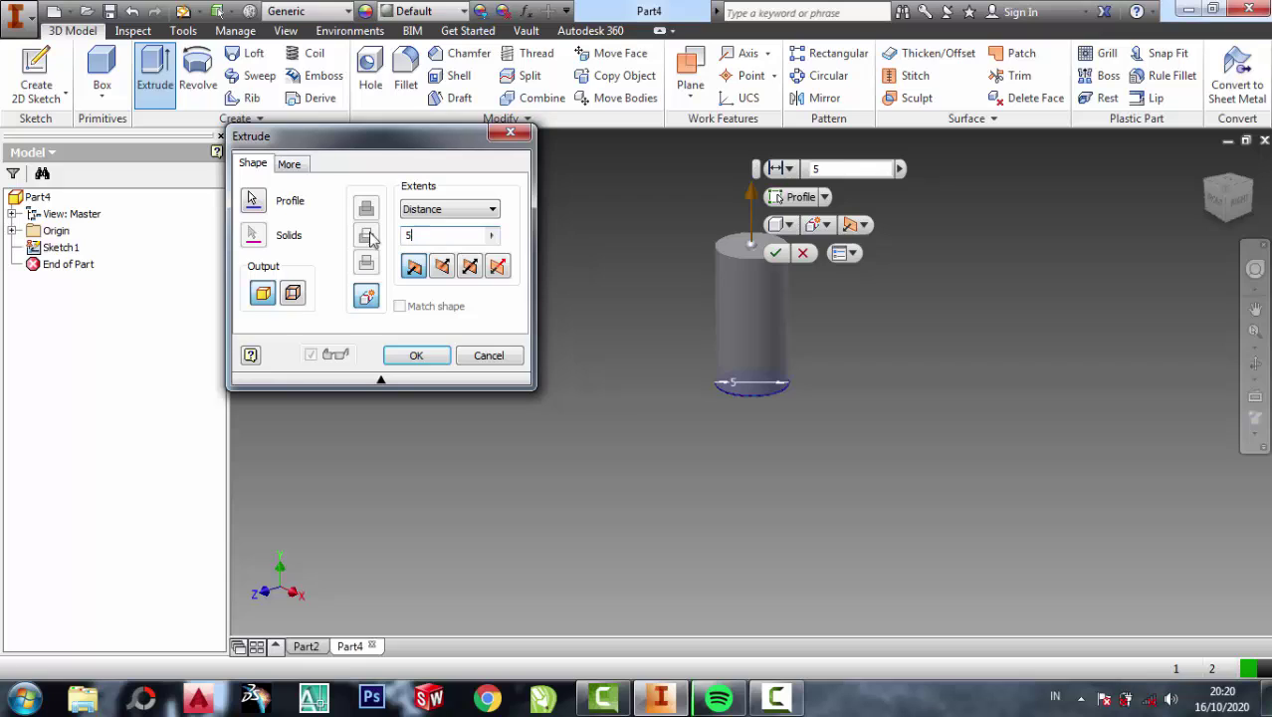
{"action": "left_click", "coordinate": [418, 356]}
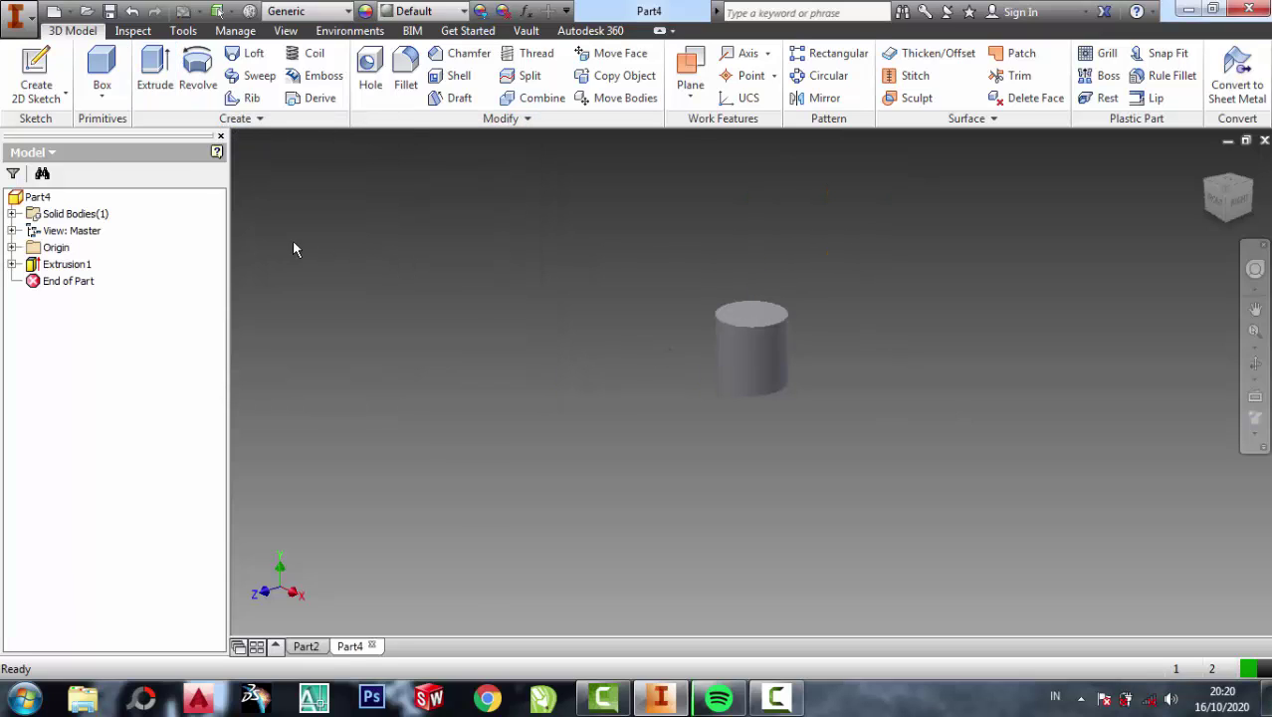
{"action": "left_click", "coordinate": [12, 247]}
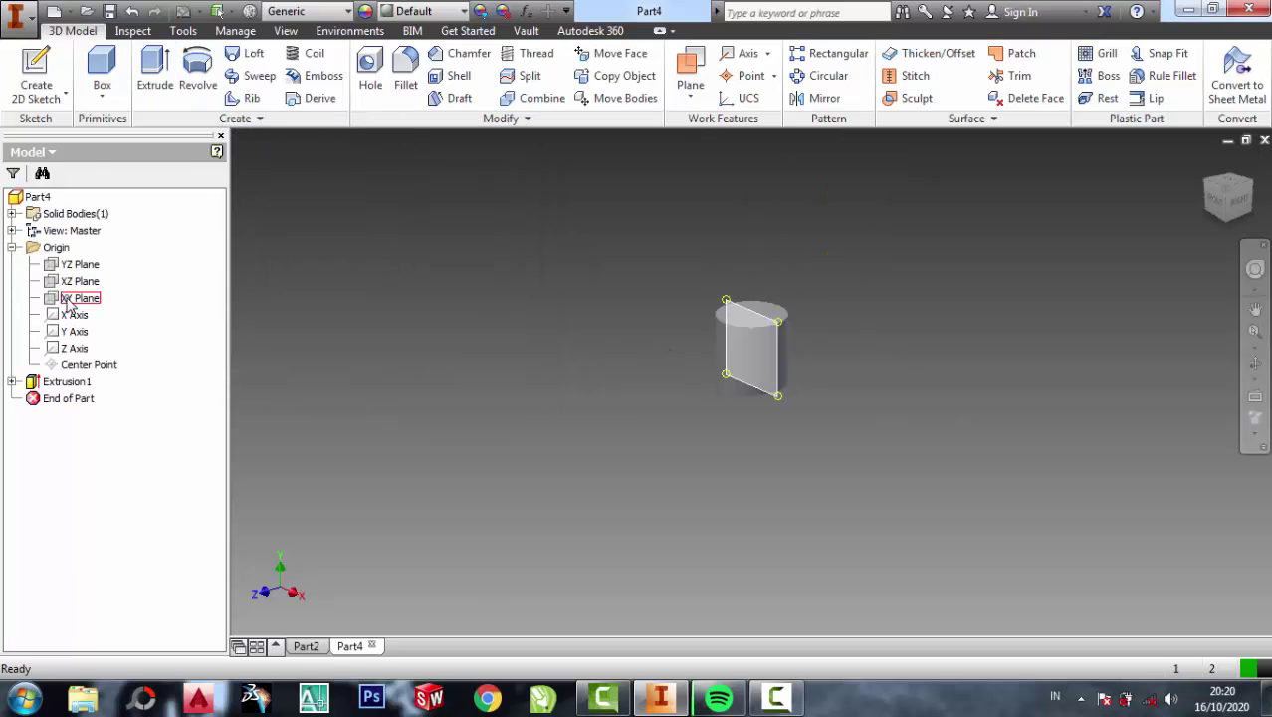
On the XY plane, draw a rectangle running out from the cylinder's base
{"action": "left_click", "coordinate": [75, 297]}
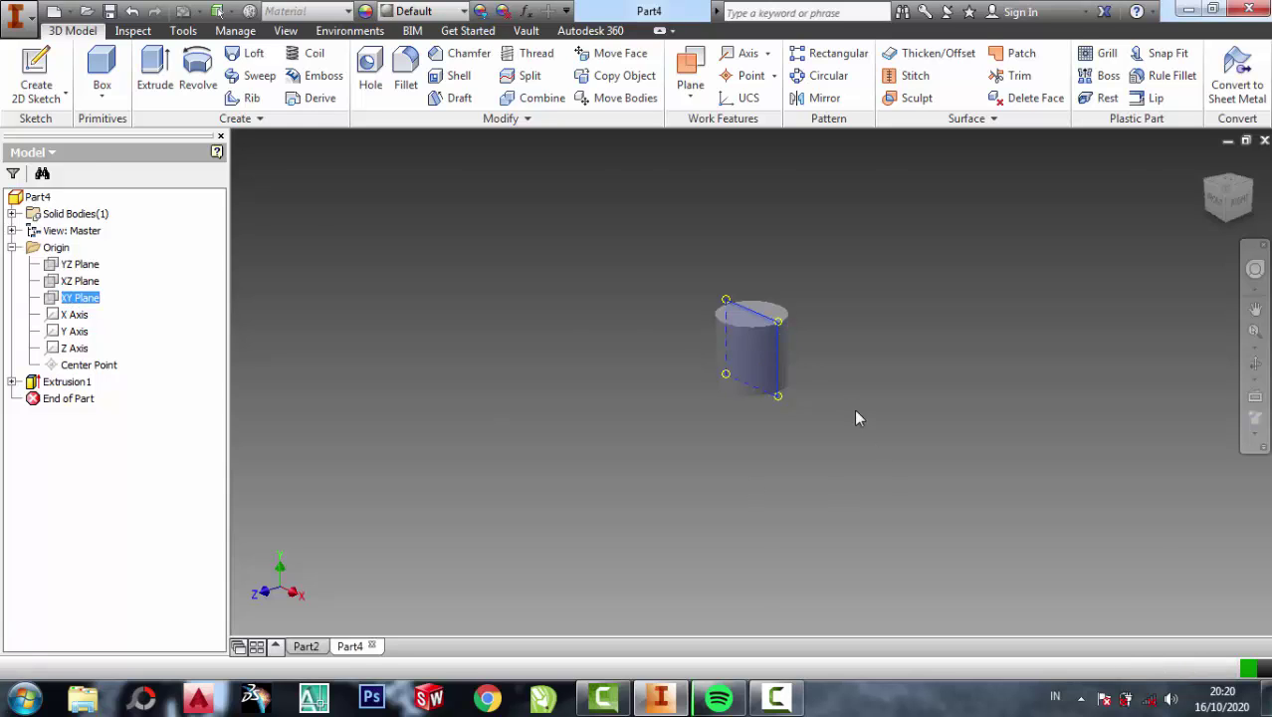
{"action": "key", "text": "s"}
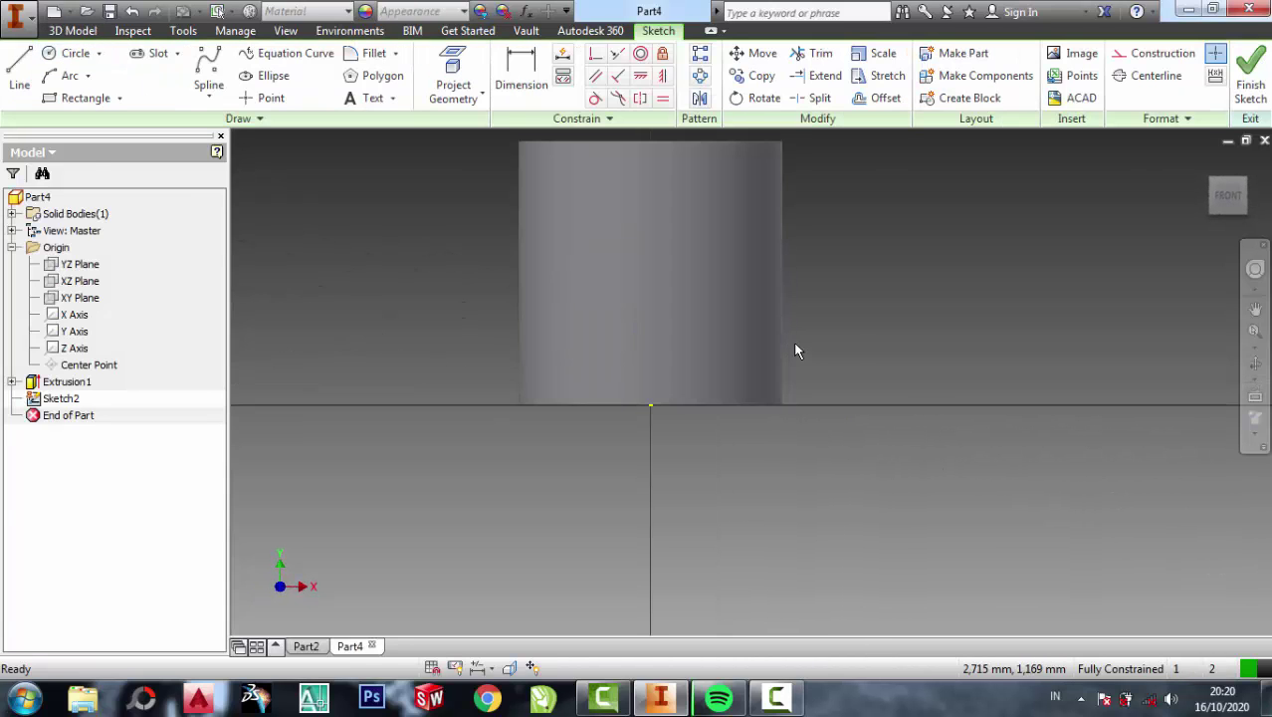
{"action": "left_click", "coordinate": [64, 103]}
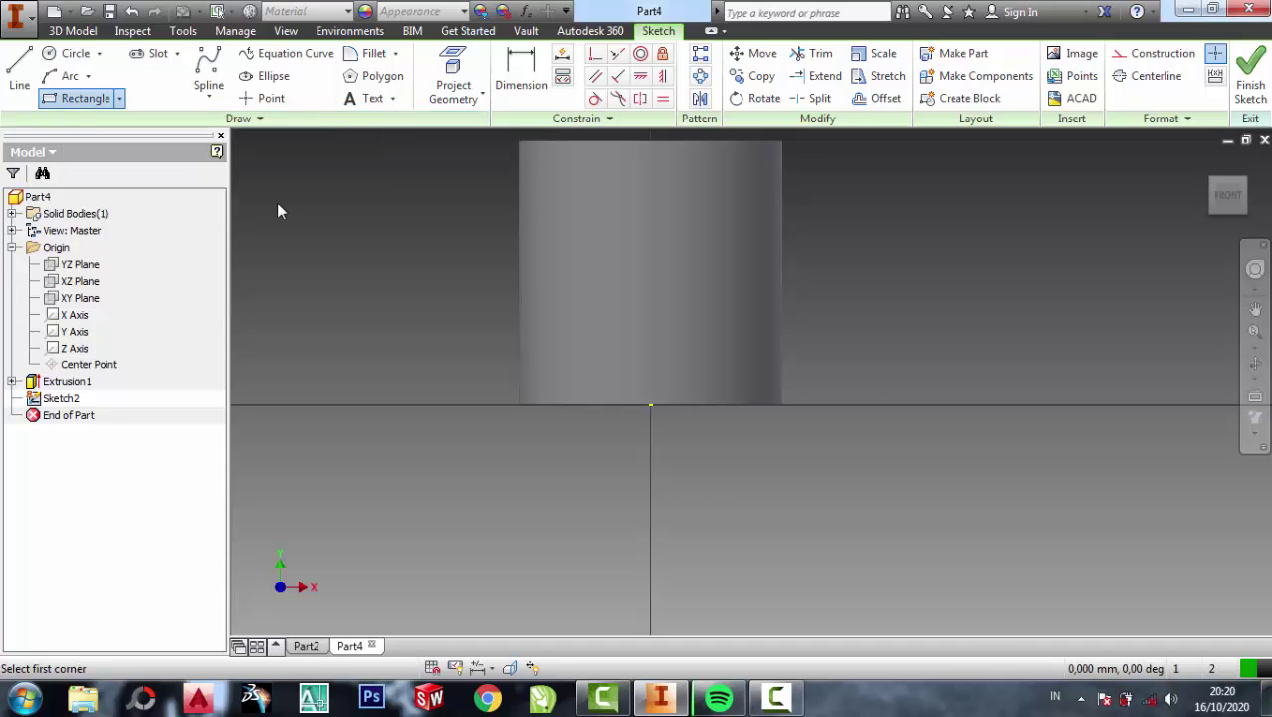
{"action": "left_click", "coordinate": [773, 404]}
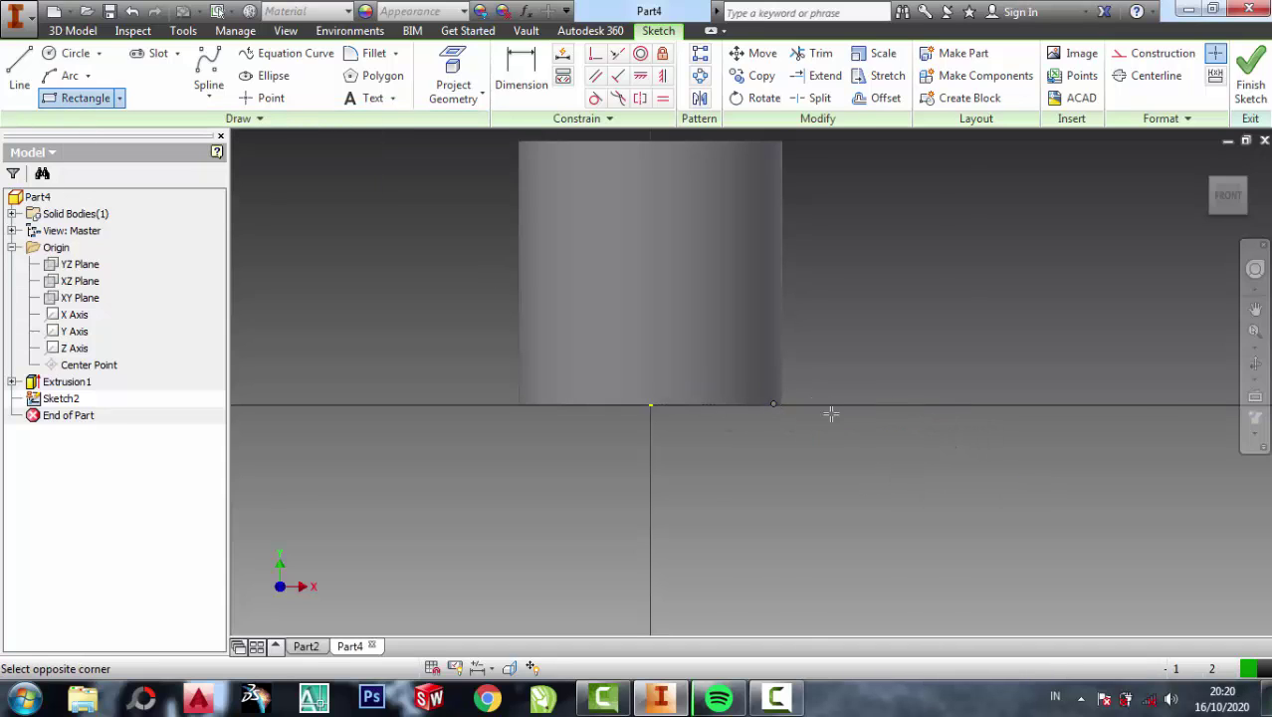
{"action": "left_click", "coordinate": [1148, 361]}
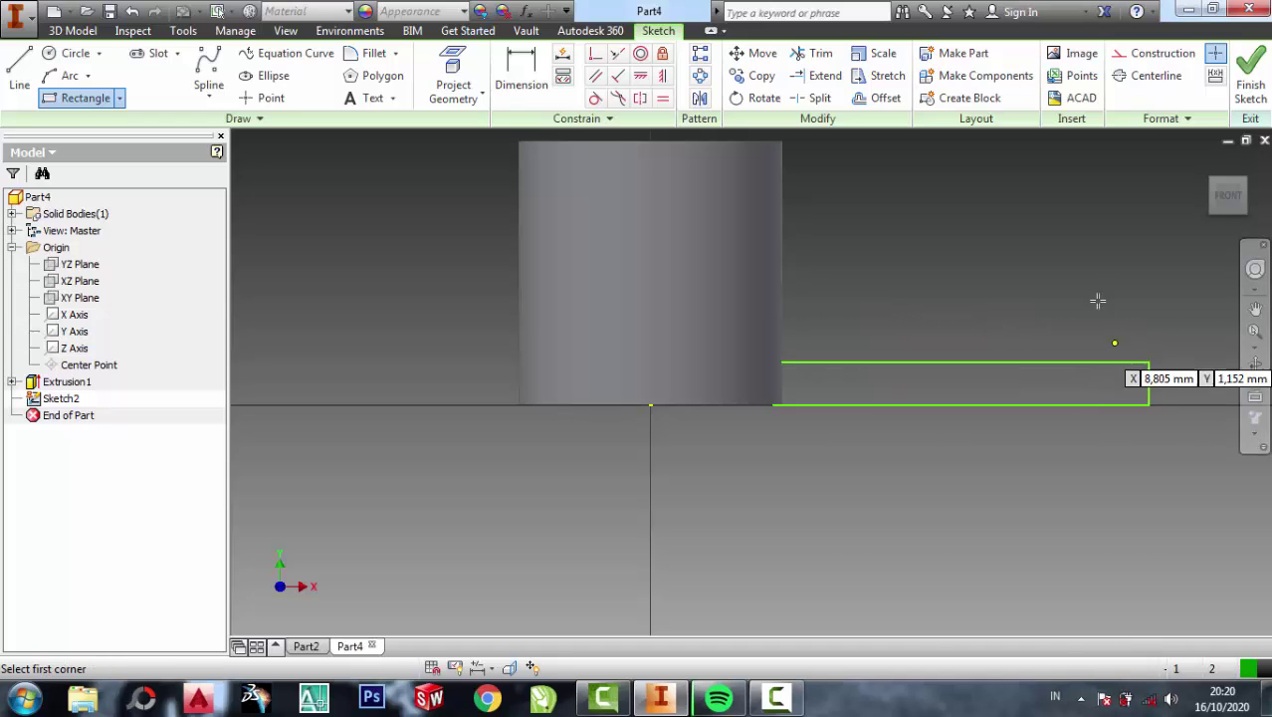
{"action": "middle_click_drag", "start_coordinate": [951, 287], "coordinate": [703, 291]}
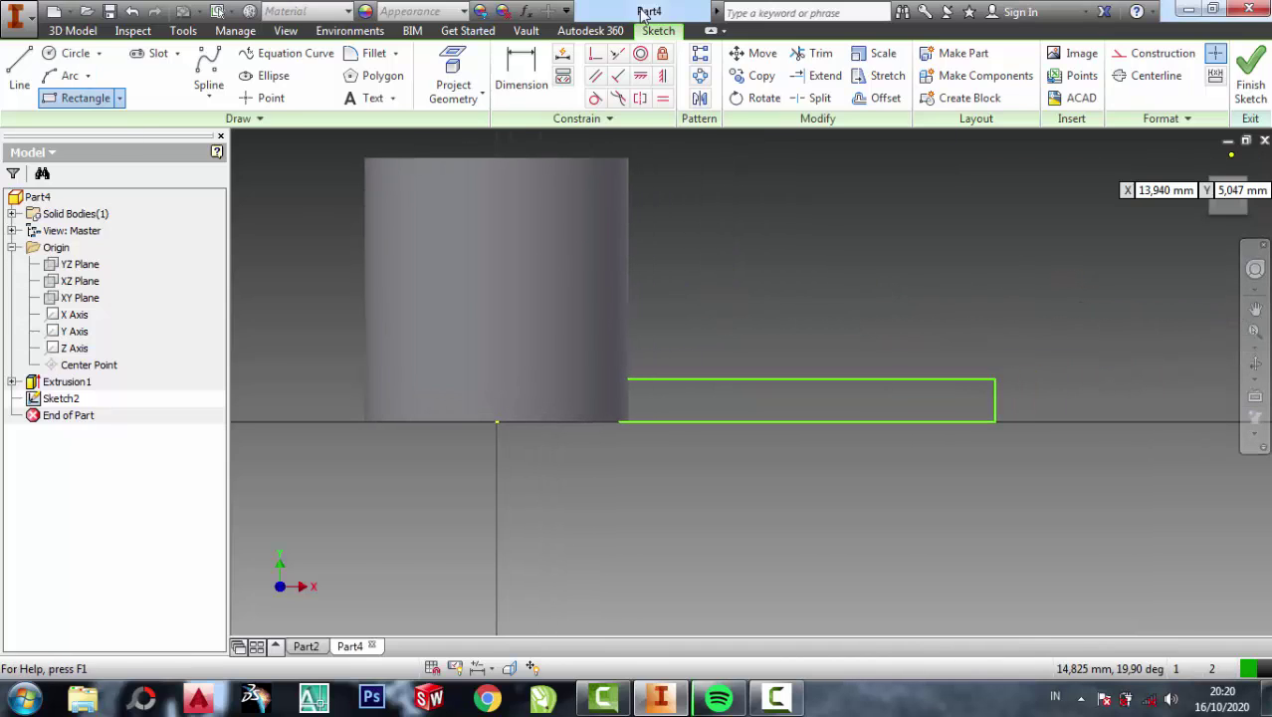
Dimension the rectangle's length to 7 mm
{"action": "key", "text": "d"}
{"action": "left_click", "coordinate": [829, 419]}
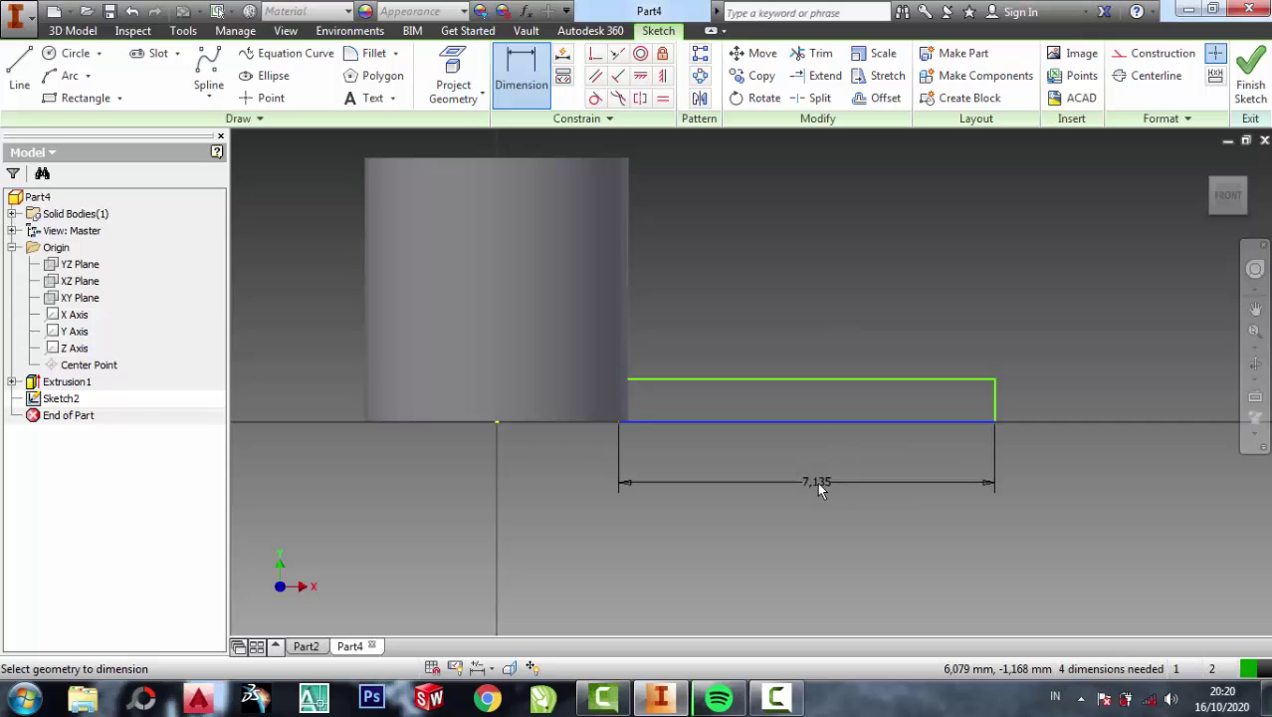
{"action": "left_click", "coordinate": [817, 482]}
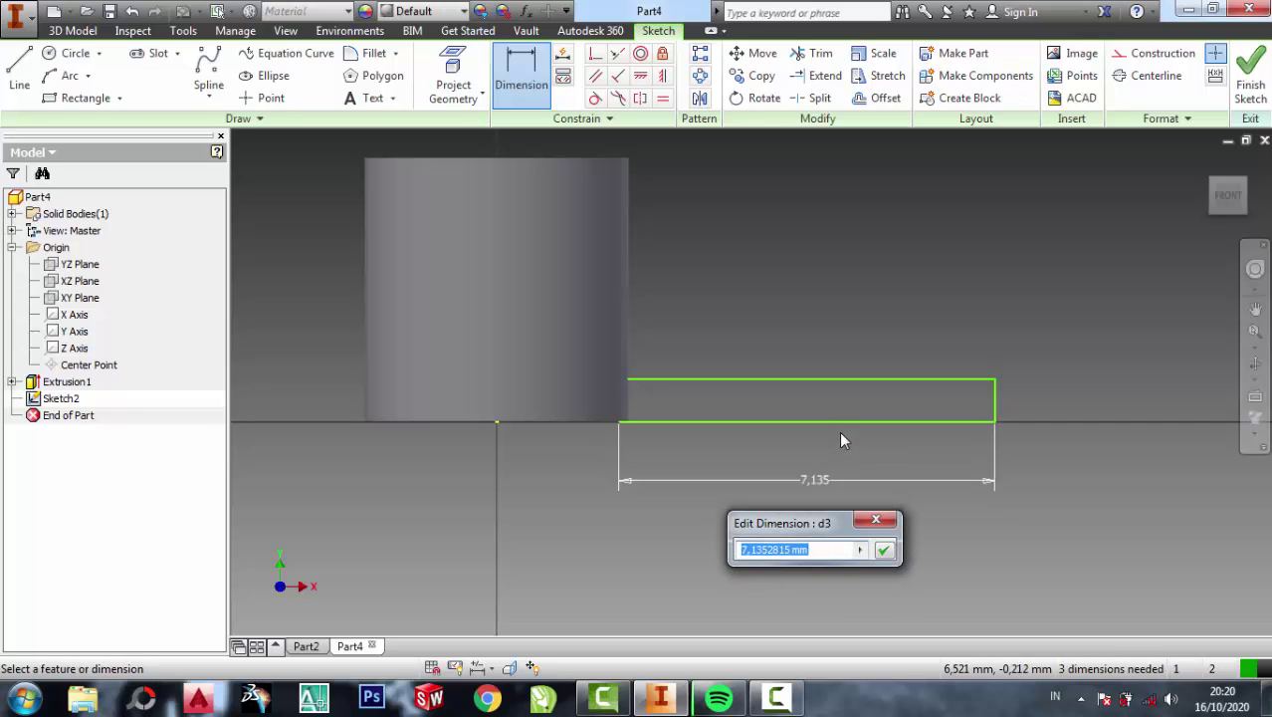
{"action": "type", "text": "6"}
{"action": "left_click", "coordinate": [883, 549]}
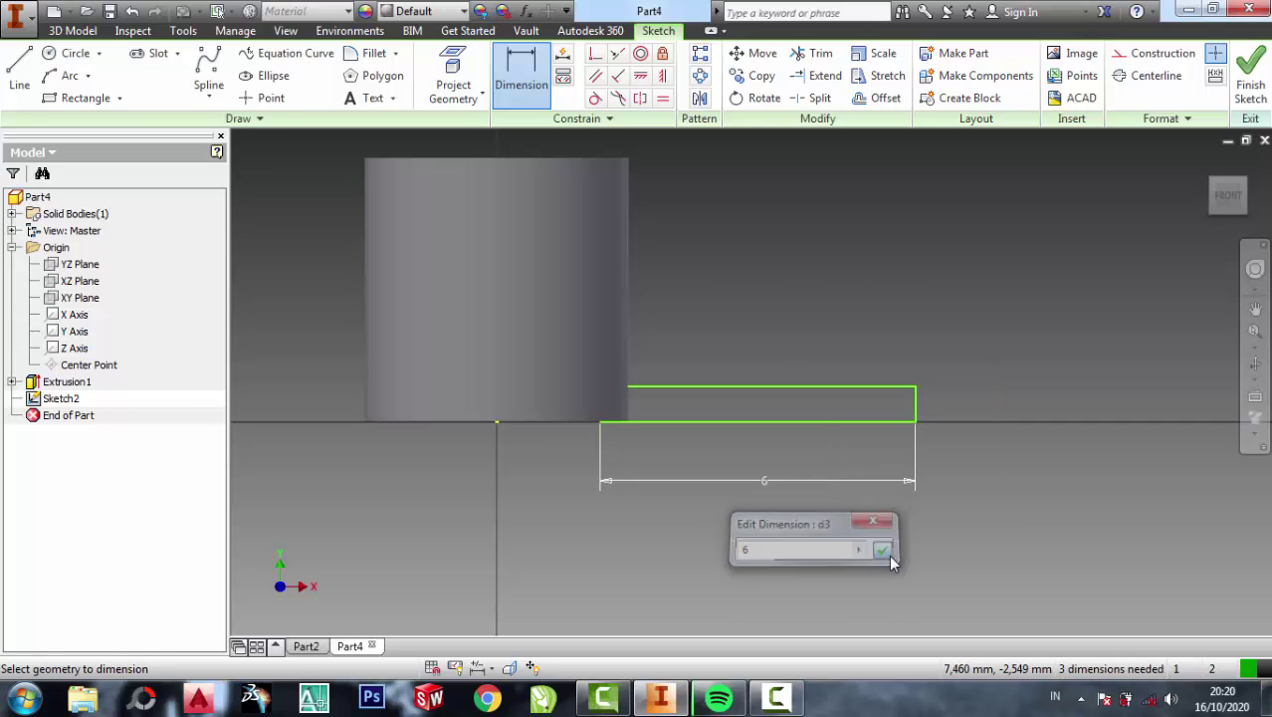
{"action": "double_click", "coordinate": [765, 482]}
{"action": "type", "text": "7"}
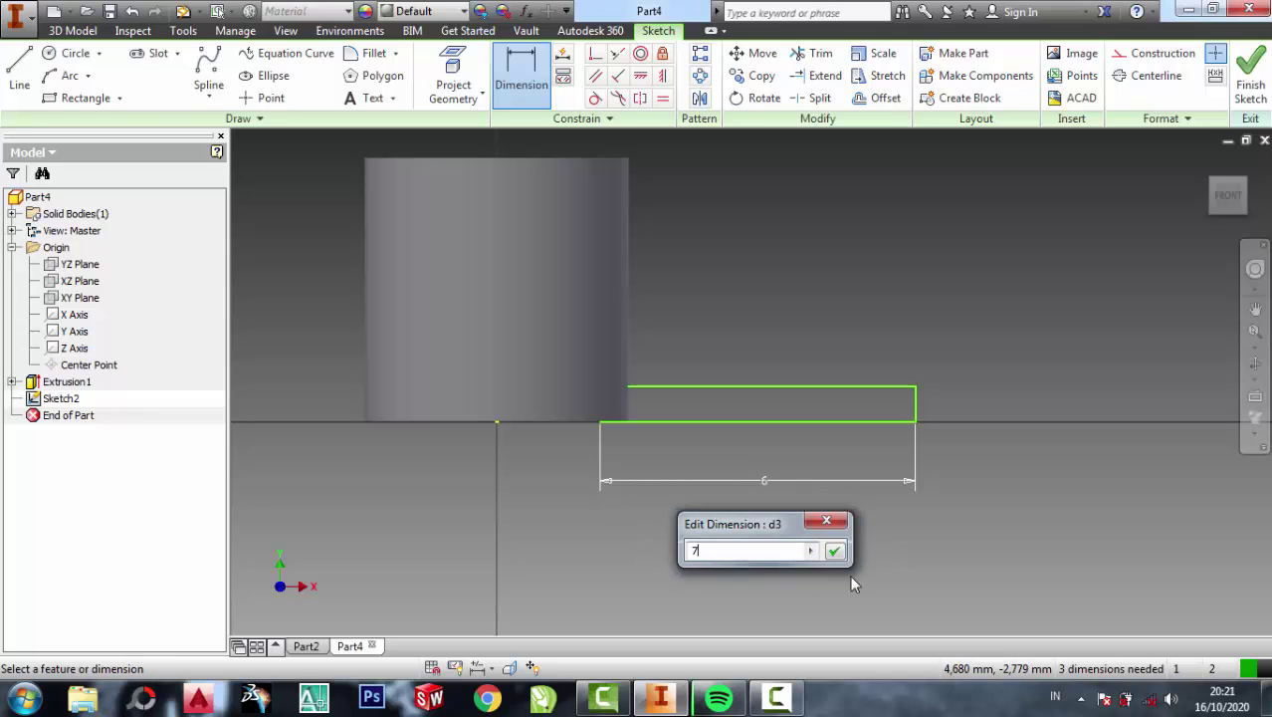
{"action": "left_click", "coordinate": [834, 550]}
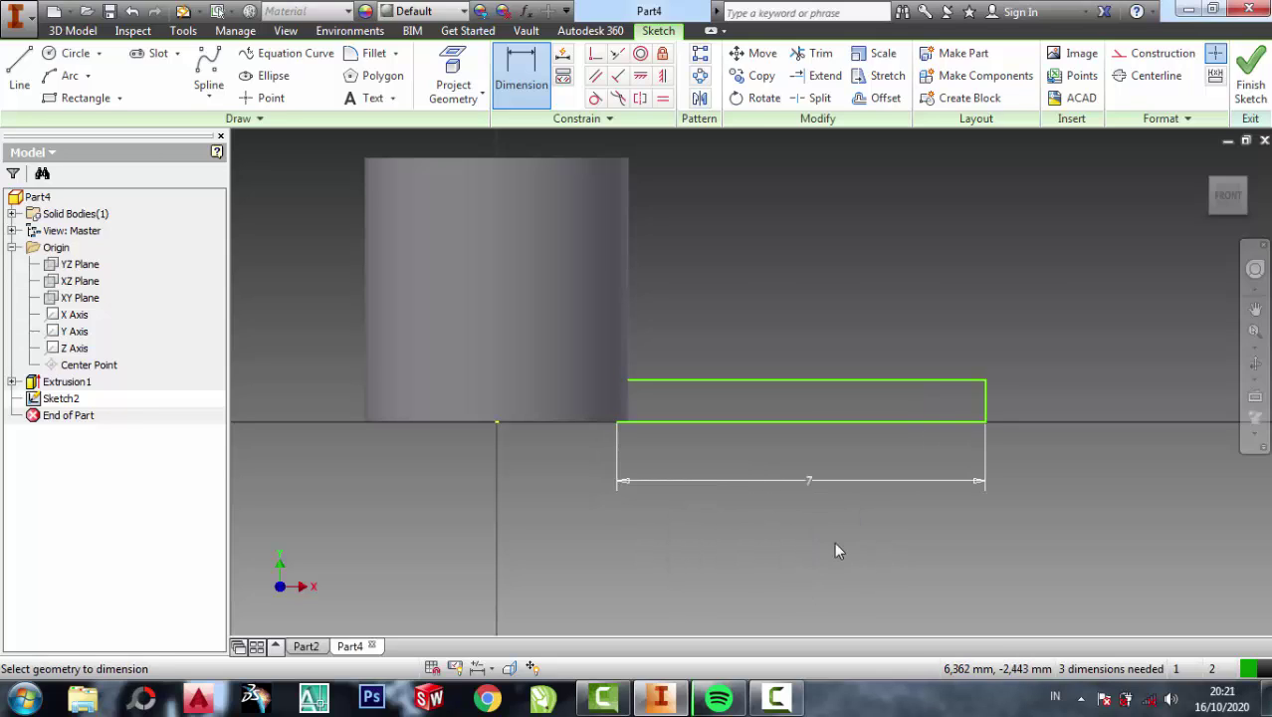
Set the rectangle's height to 0.2 mm and finish the sketch
{"action": "left_click", "coordinate": [987, 402]}
{"action": "left_click", "coordinate": [1039, 395]}
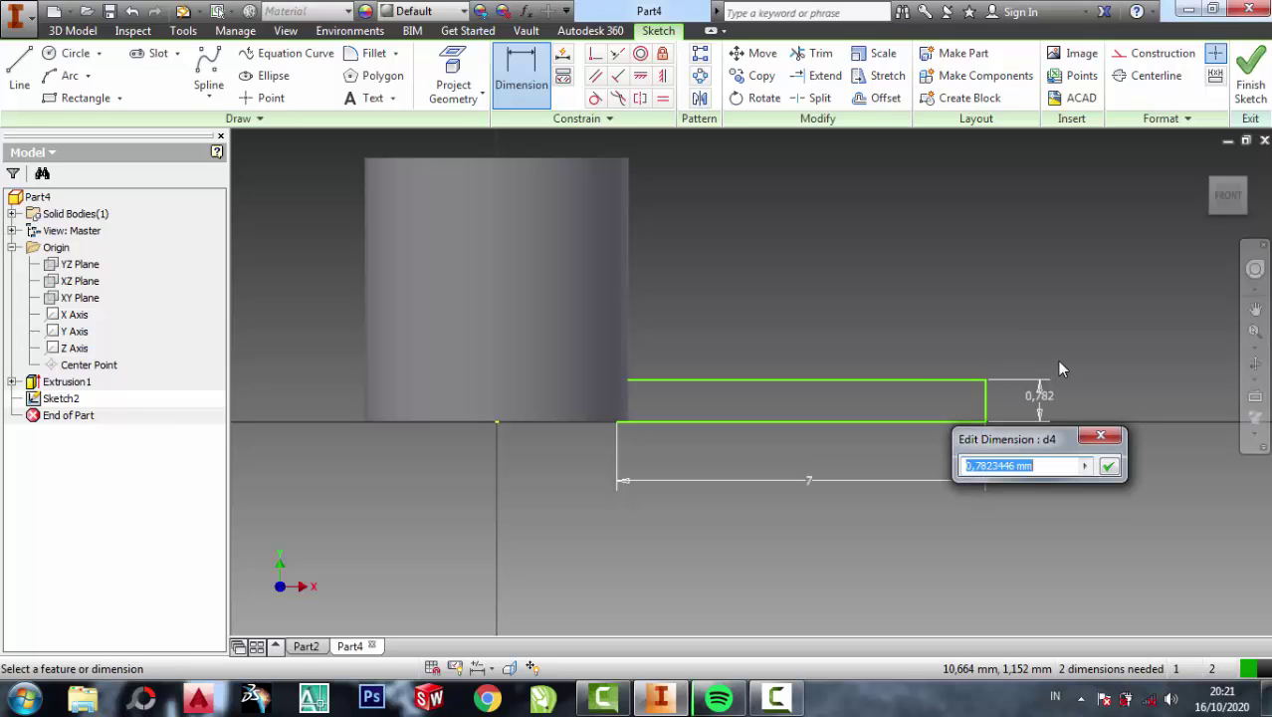
{"action": "type", "text": ".5"}
{"action": "left_click", "coordinate": [1107, 467]}
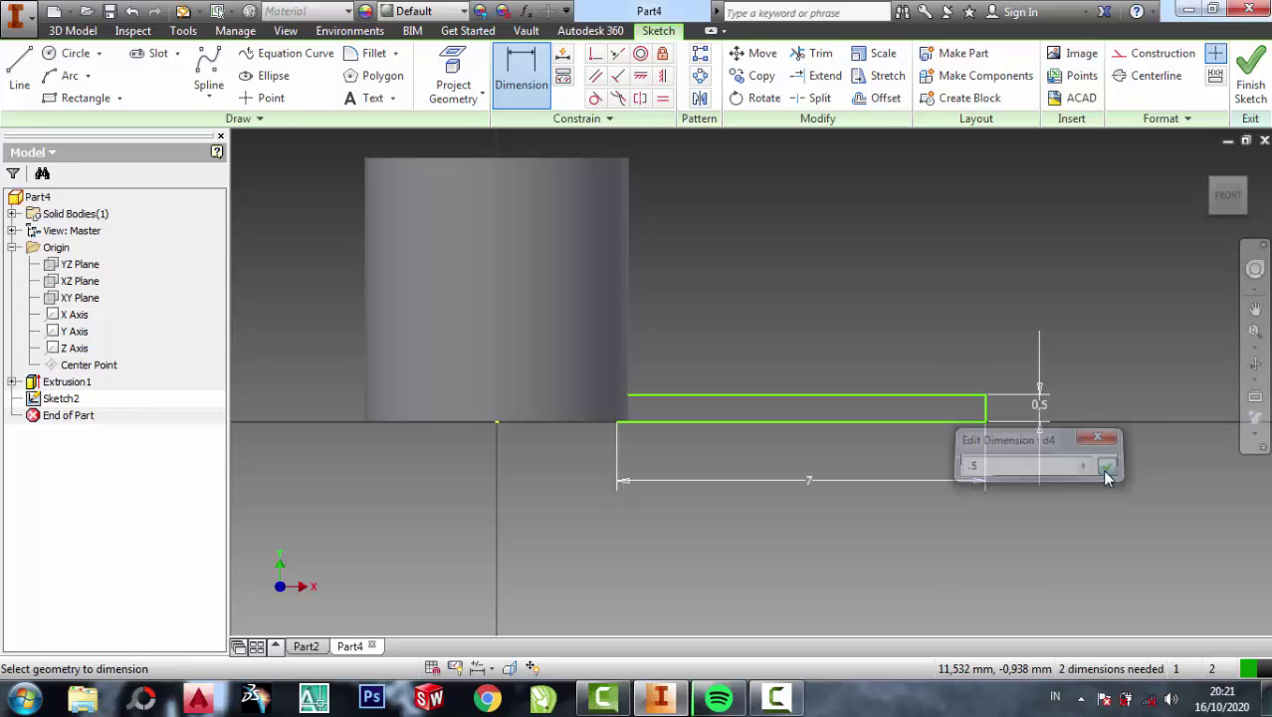
{"action": "double_click", "coordinate": [1039, 405]}
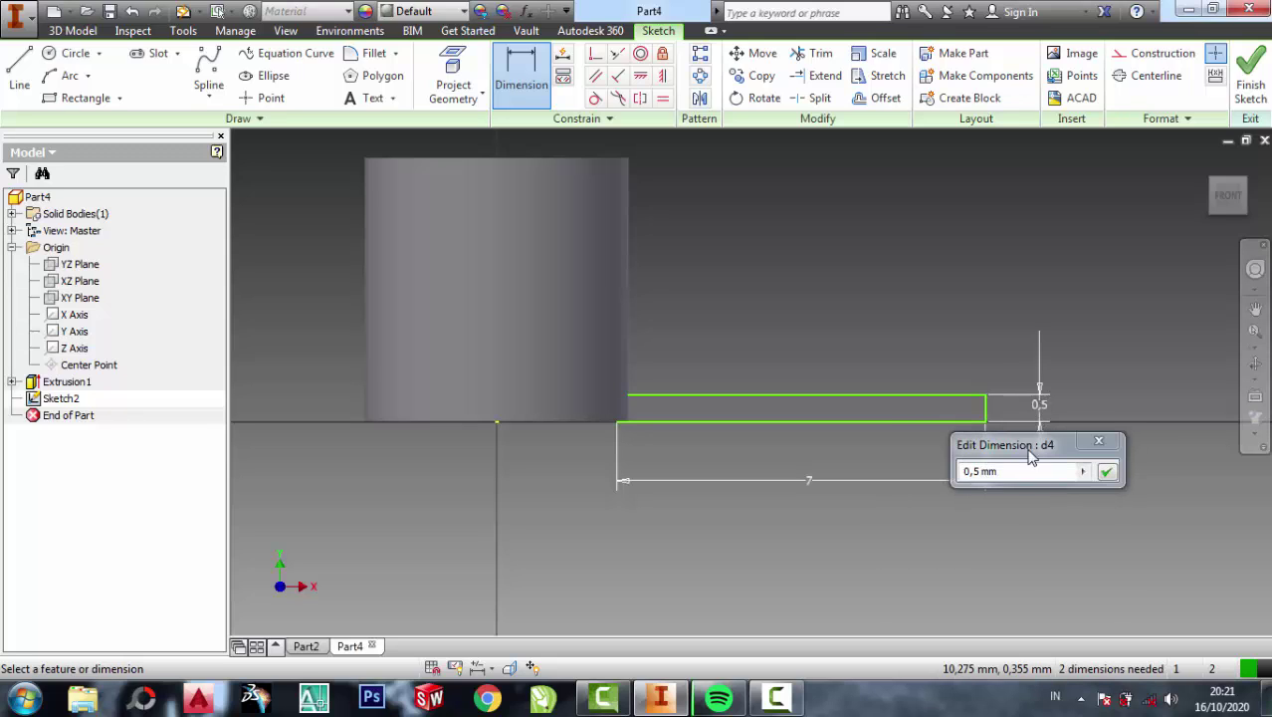
{"action": "type", "text": ".2"}
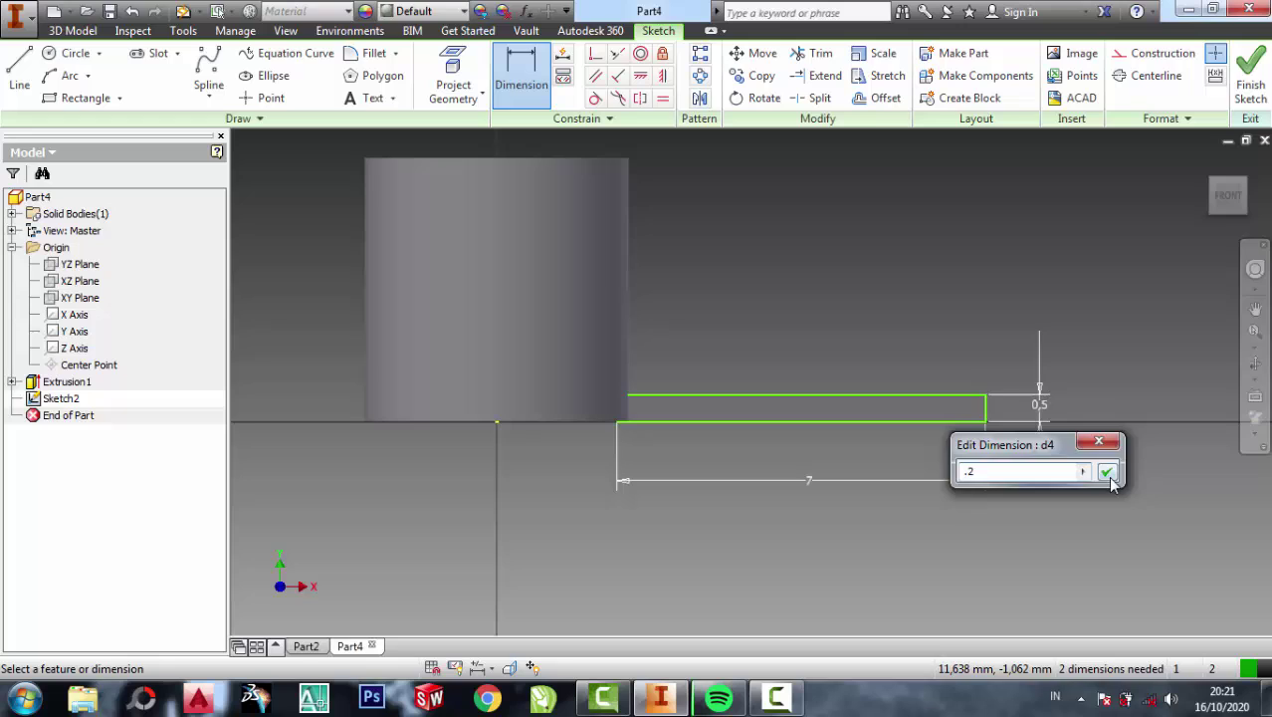
{"action": "left_click", "coordinate": [1106, 471]}
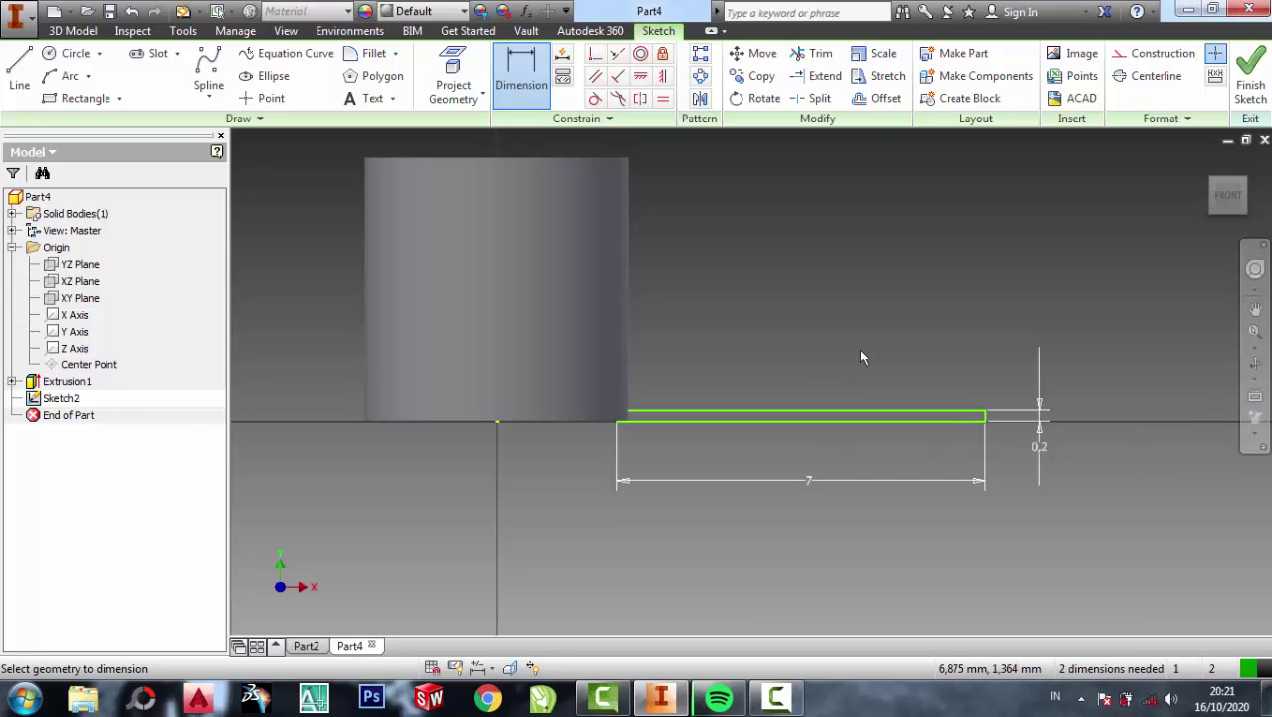
{"action": "left_click", "coordinate": [1250, 75]}
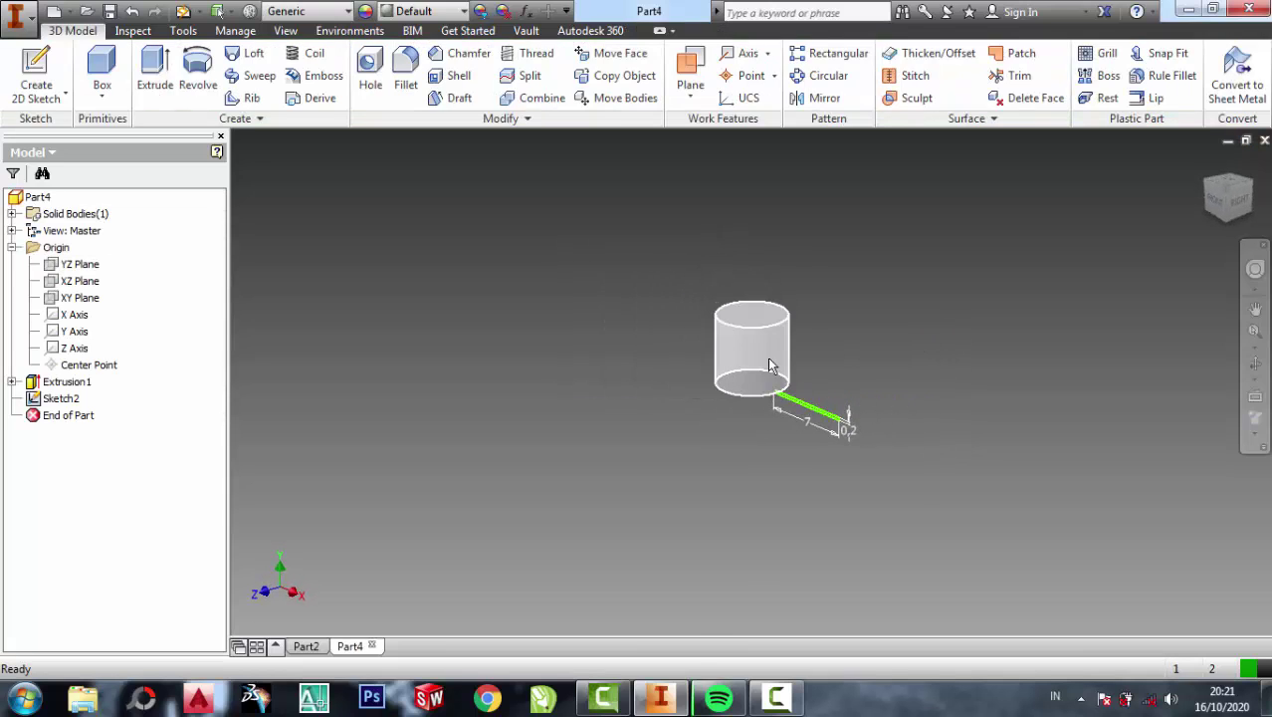
Start a coil around the Y axis using the Revolution and Height coil type
{"action": "scroll", "coordinate": [761, 358], "scroll_direction": "down", "scroll_amount": 2}
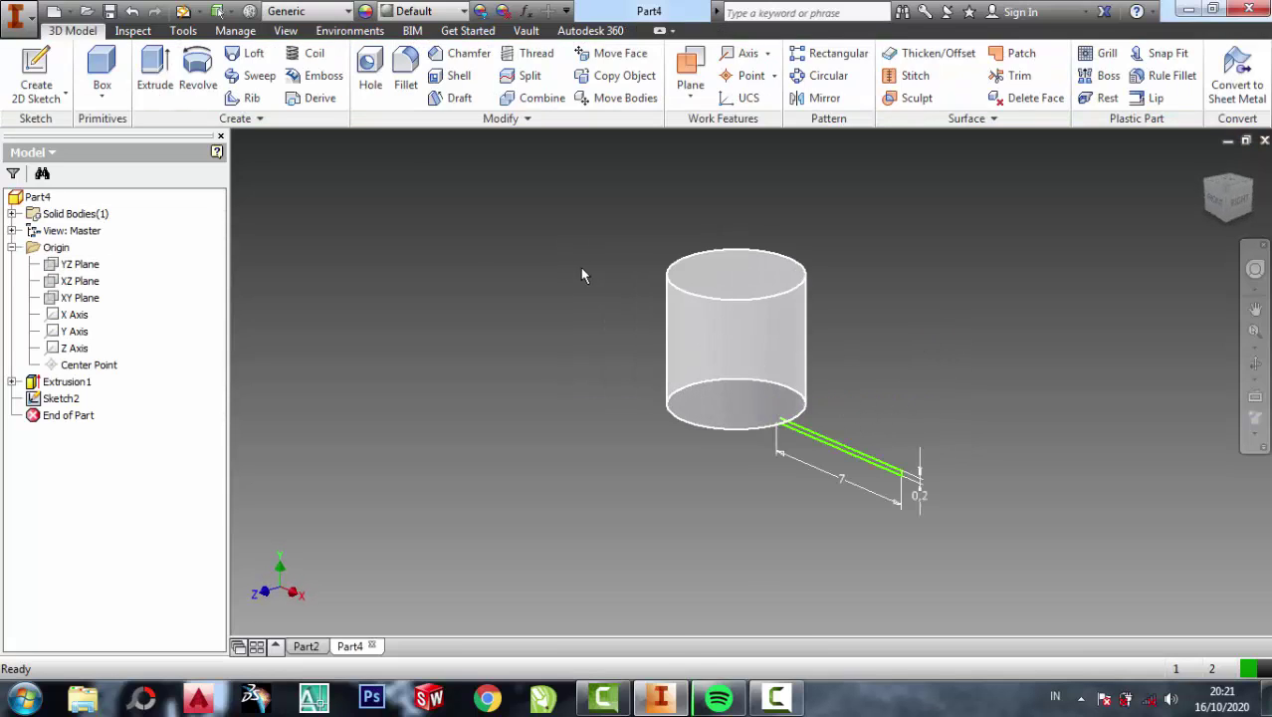
{"action": "left_click", "coordinate": [320, 63]}
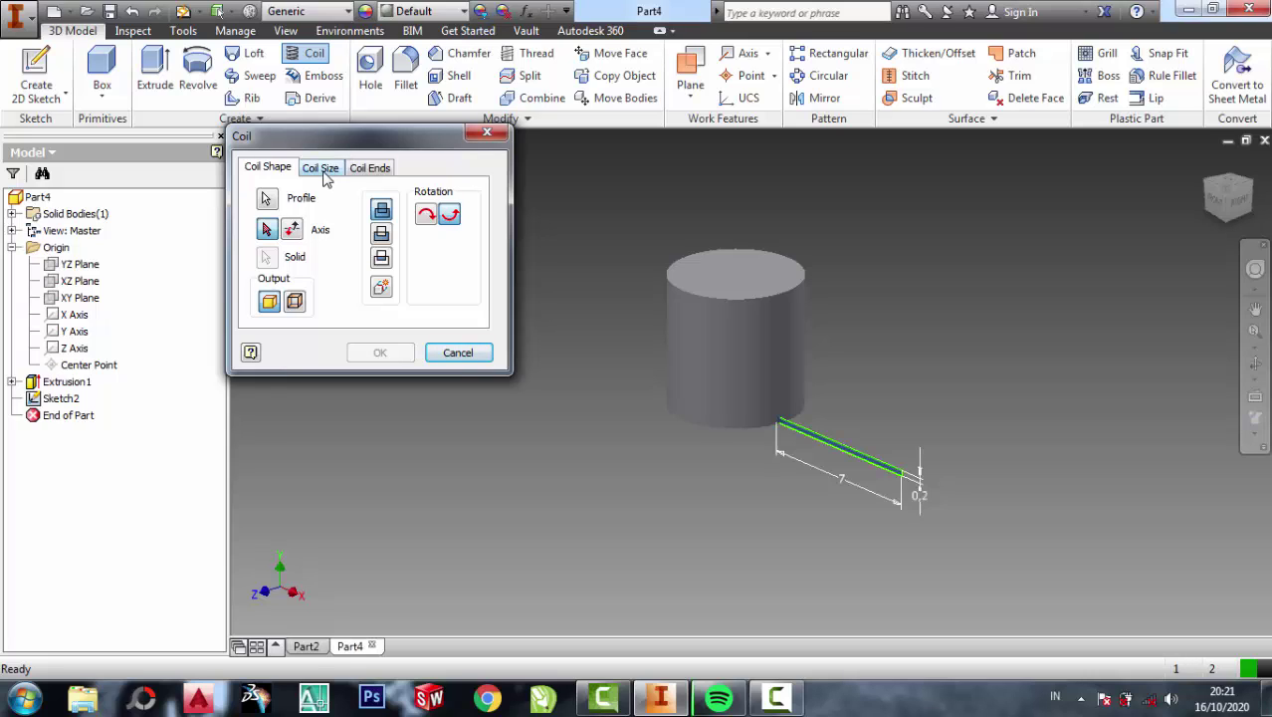
{"action": "left_click", "coordinate": [78, 331]}
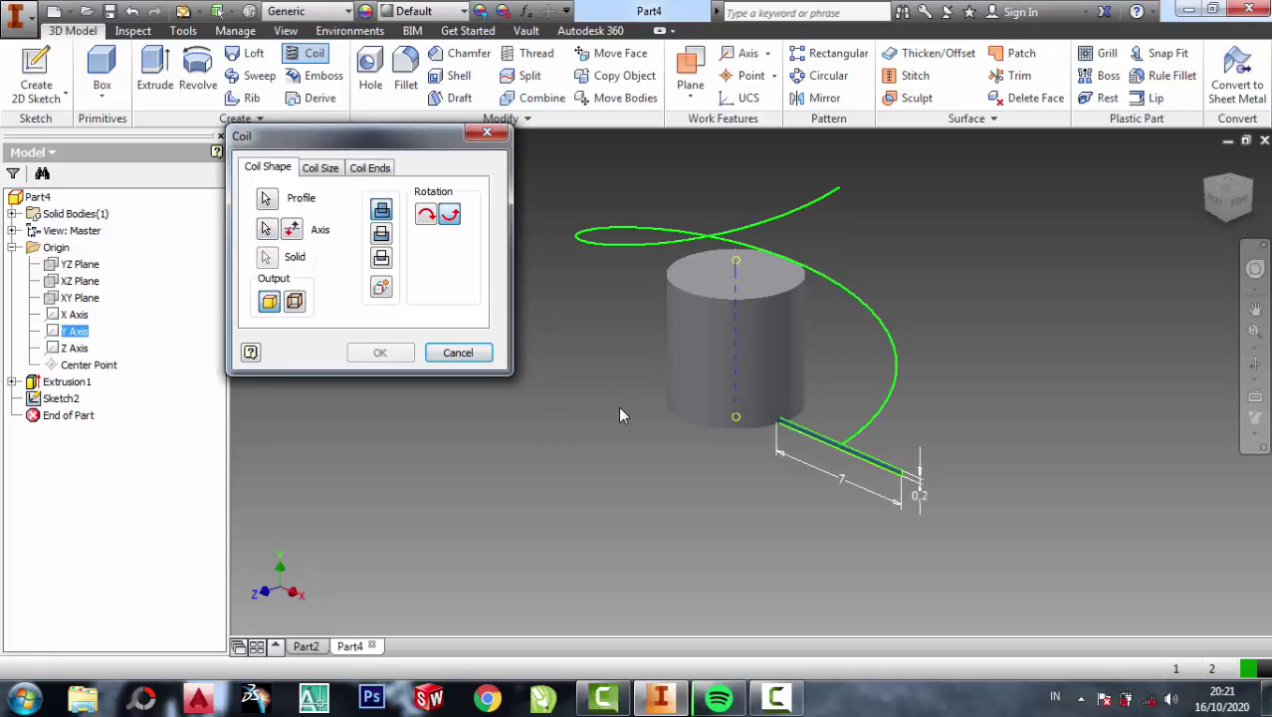
{"action": "left_click", "coordinate": [315, 169]}
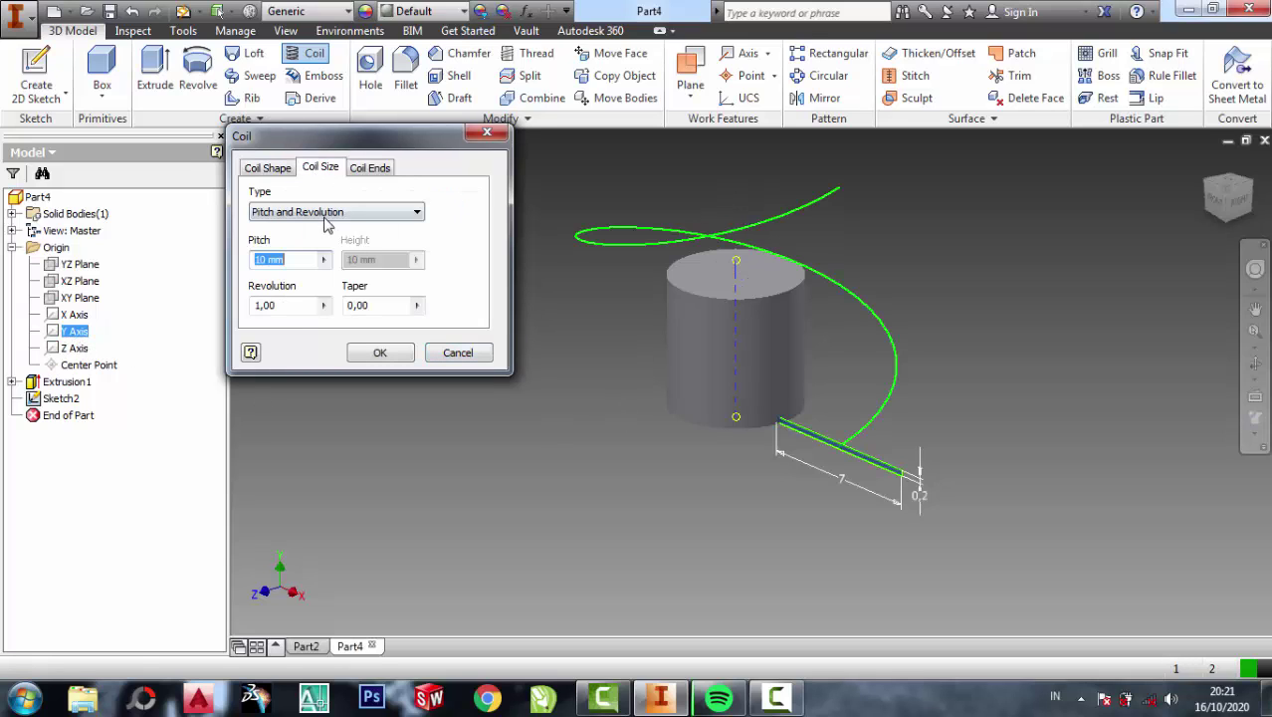
{"action": "left_click", "coordinate": [319, 212]}
{"action": "left_click", "coordinate": [310, 239]}
{"action": "left_click", "coordinate": [314, 213]}
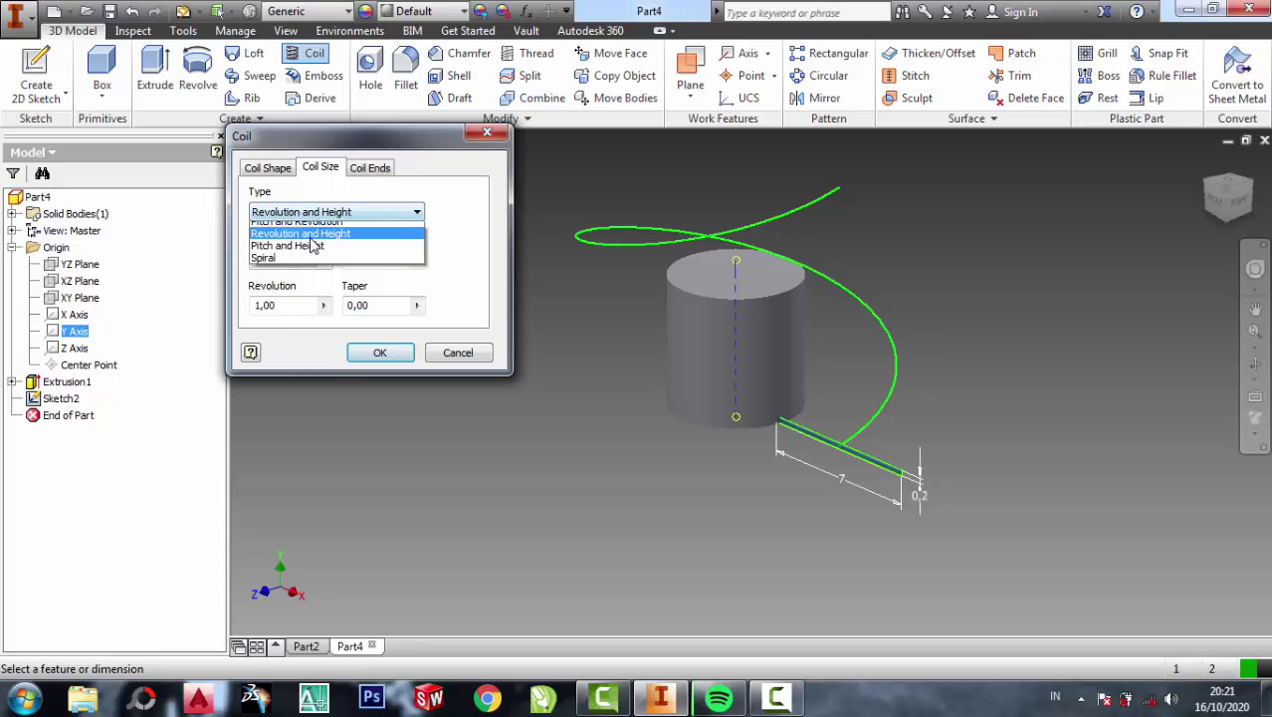
{"action": "left_click", "coordinate": [299, 253]}
{"action": "left_click", "coordinate": [312, 215]}
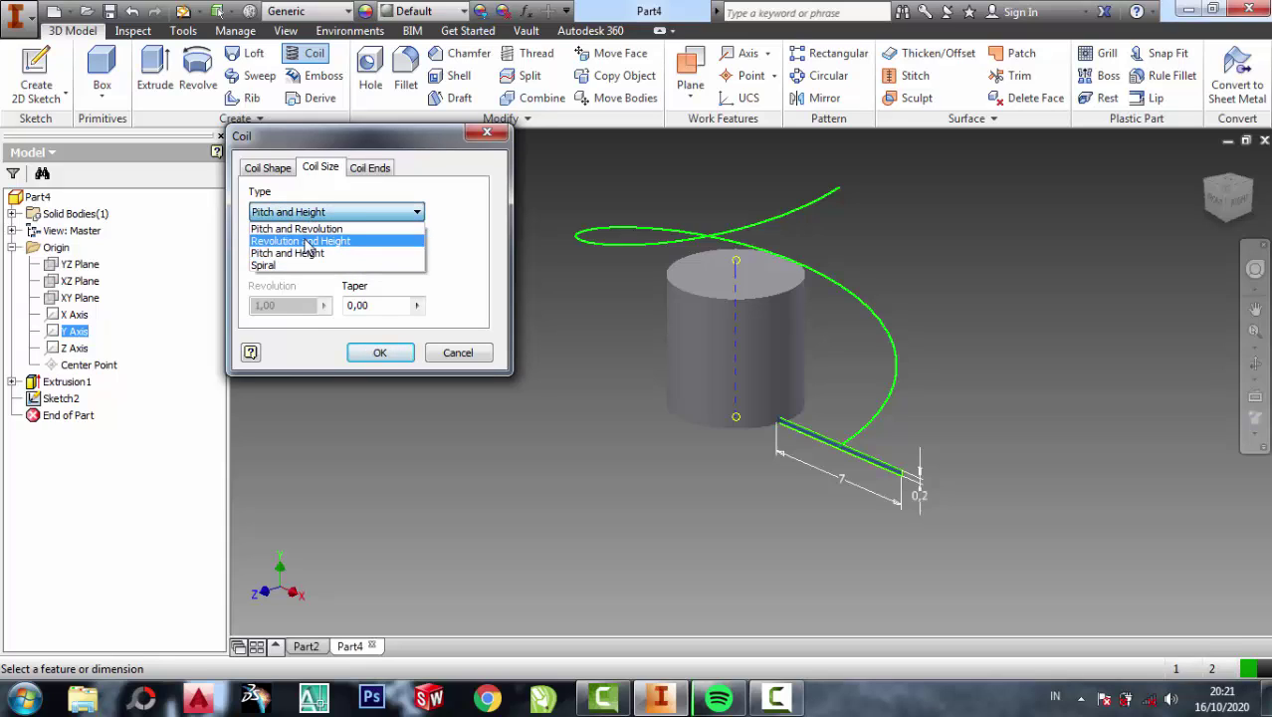
{"action": "left_click", "coordinate": [303, 240]}
{"action": "left_click", "coordinate": [309, 211]}
{"action": "left_click", "coordinate": [311, 228]}
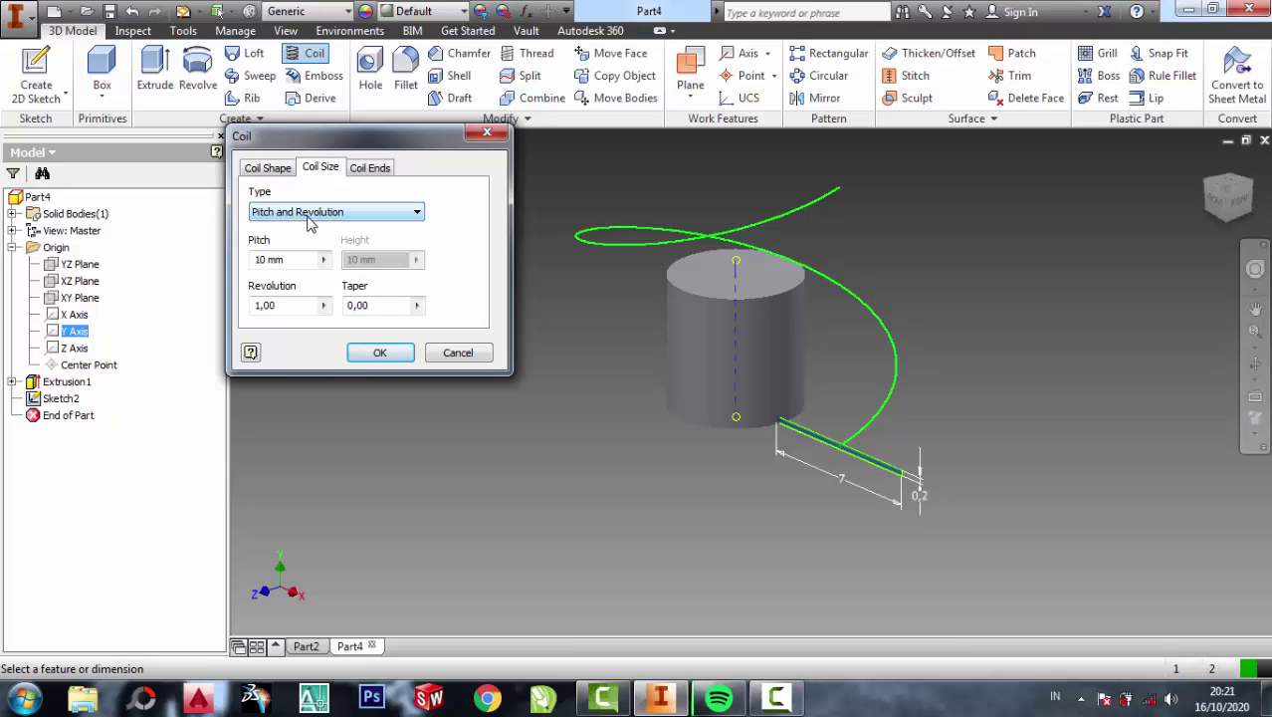
{"action": "left_click", "coordinate": [309, 213]}
{"action": "left_click", "coordinate": [312, 239]}
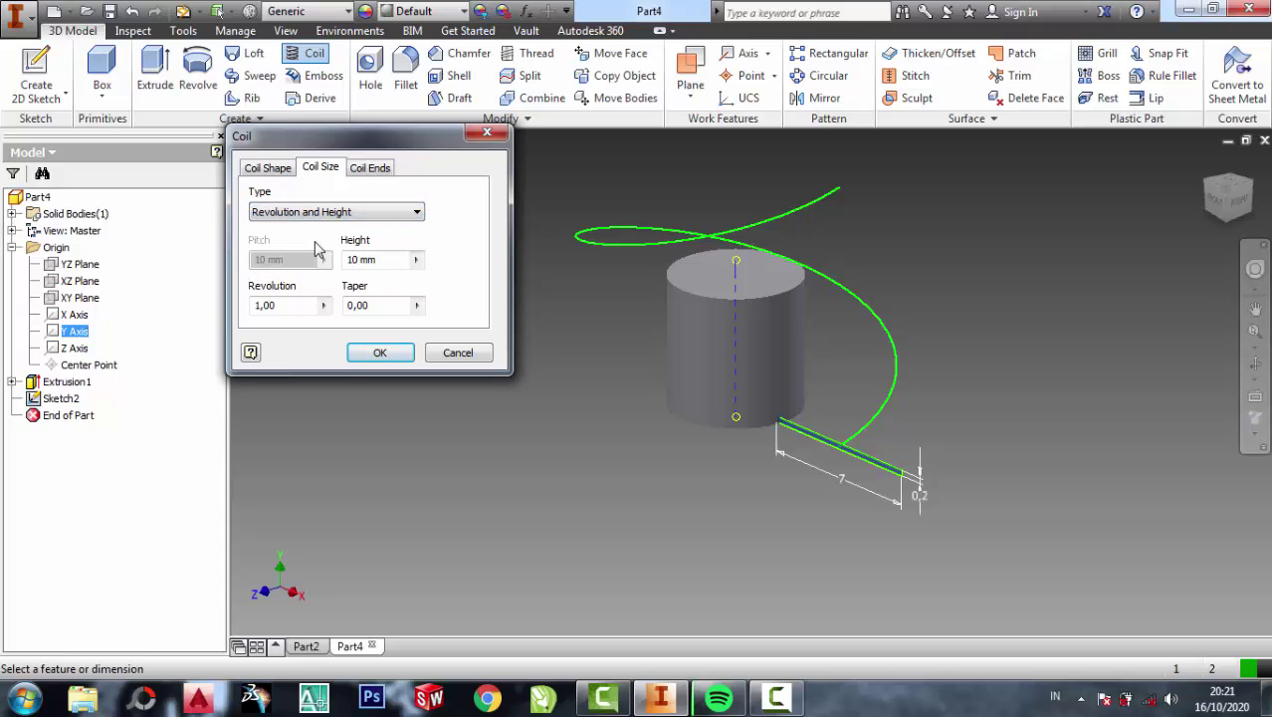
{"action": "left_click", "coordinate": [316, 213]}
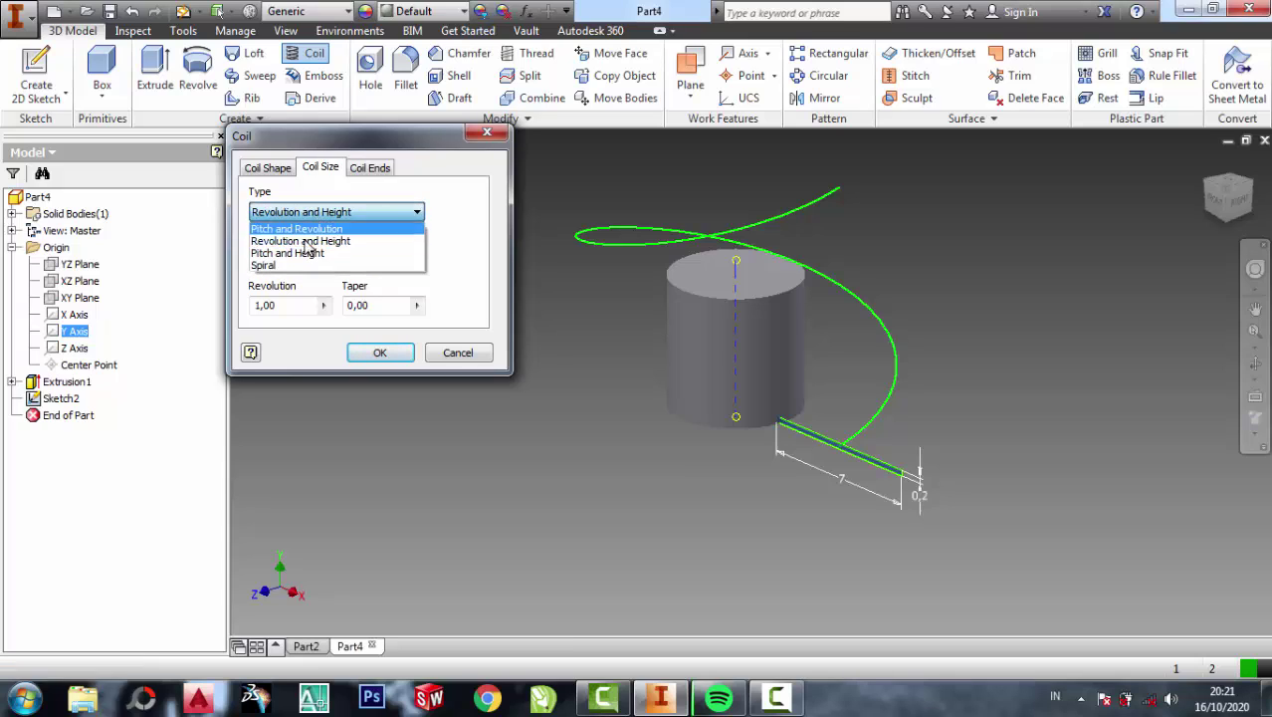
{"action": "left_click", "coordinate": [307, 254]}
{"action": "left_click", "coordinate": [305, 211]}
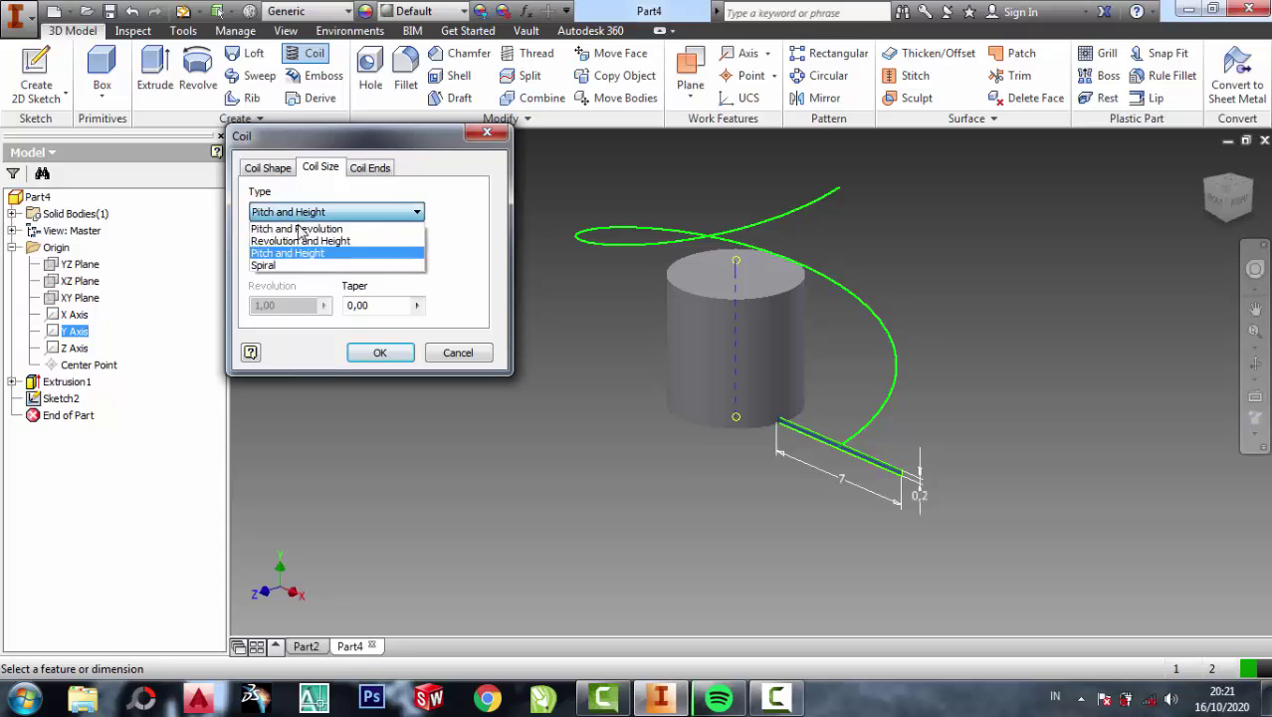
{"action": "left_click", "coordinate": [308, 239]}
Enter a coil height of 3 and 0.3 revolutions
{"action": "left_click_drag", "start_coordinate": [378, 261], "coordinate": [351, 261]}
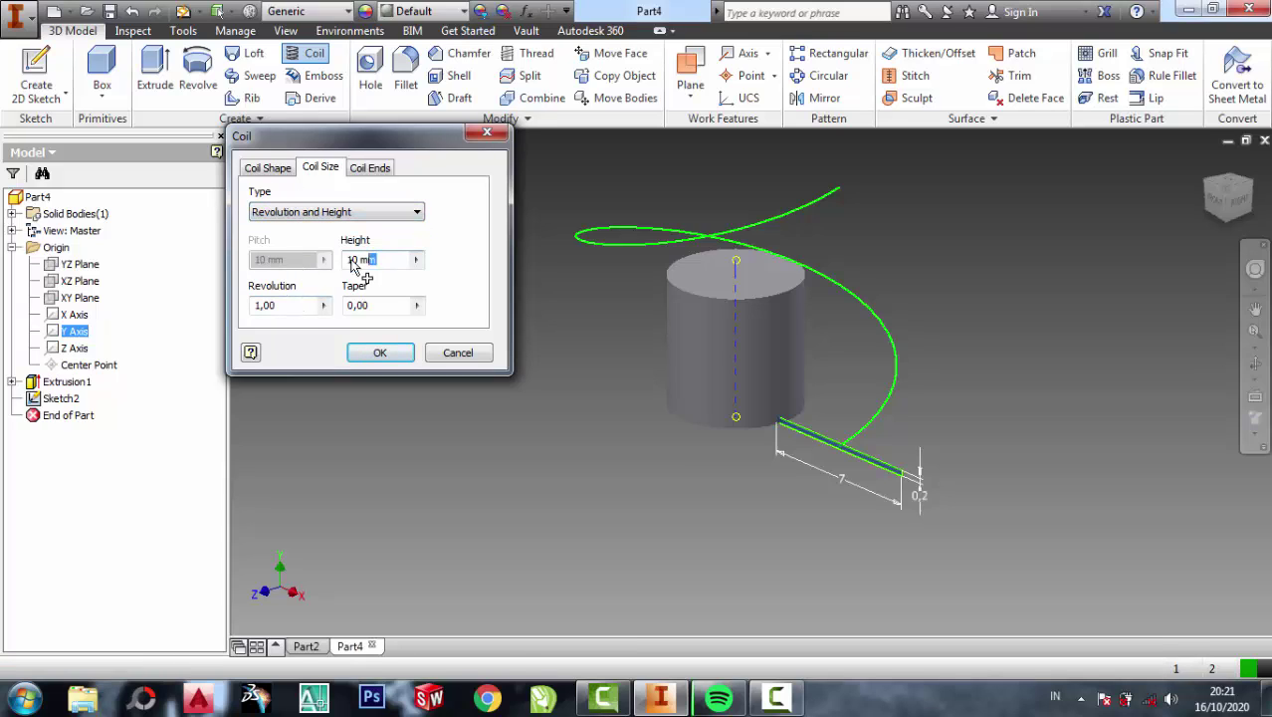
{"action": "type", "text": "3"}
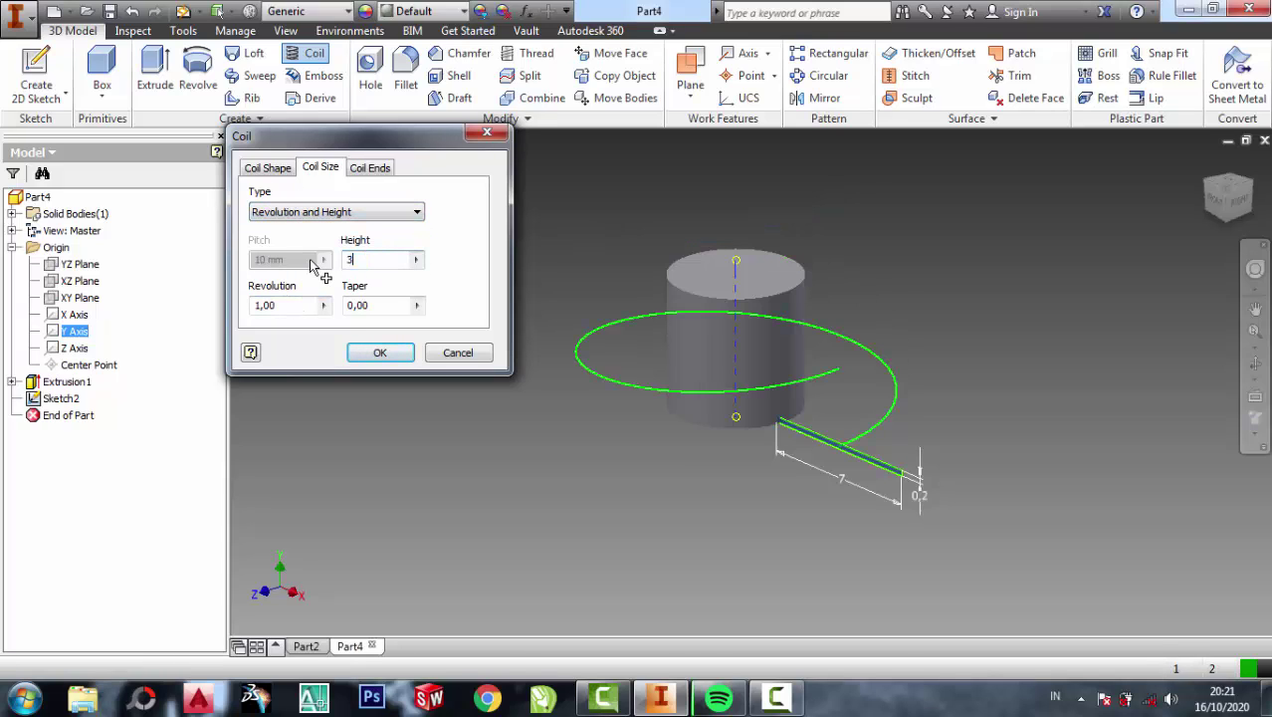
{"action": "left_click", "coordinate": [295, 309]}
{"action": "left_click_drag", "start_coordinate": [294, 312], "coordinate": [217, 312]}
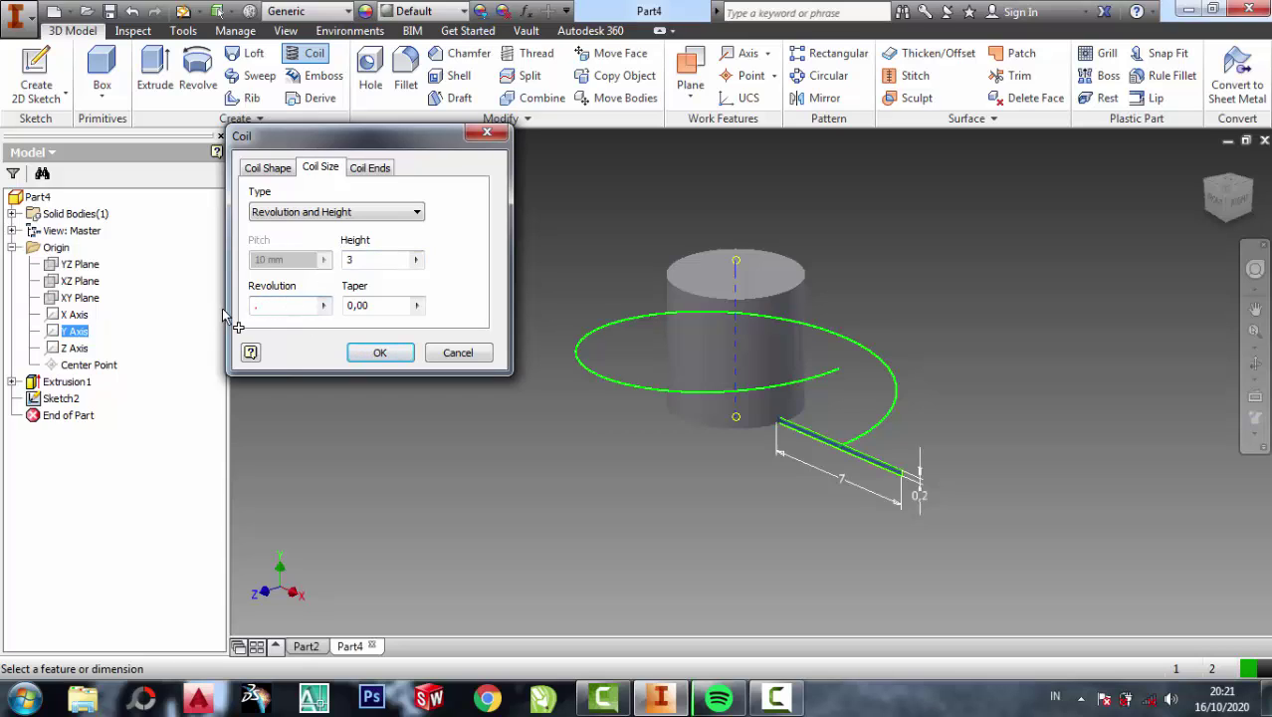
{"action": "type", "text": "5"}
{"action": "left_click_drag", "start_coordinate": [265, 308], "coordinate": [260, 305]}
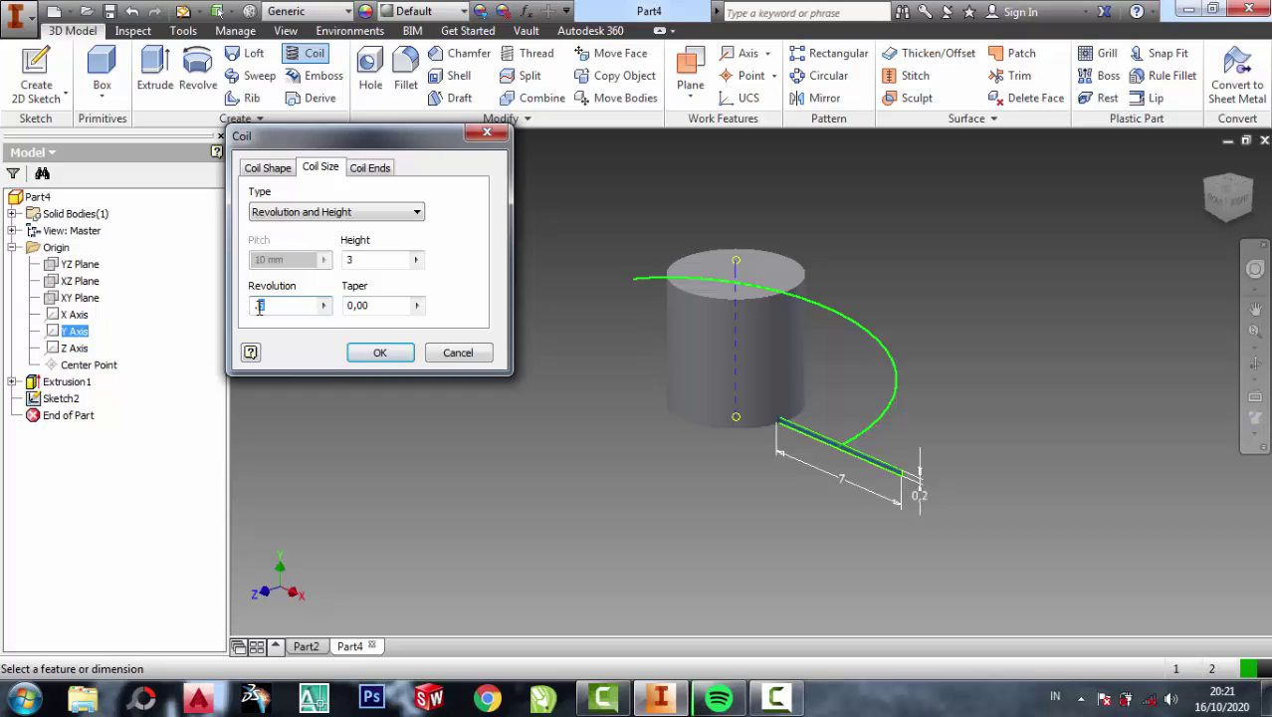
{"action": "type", "text": "2"}
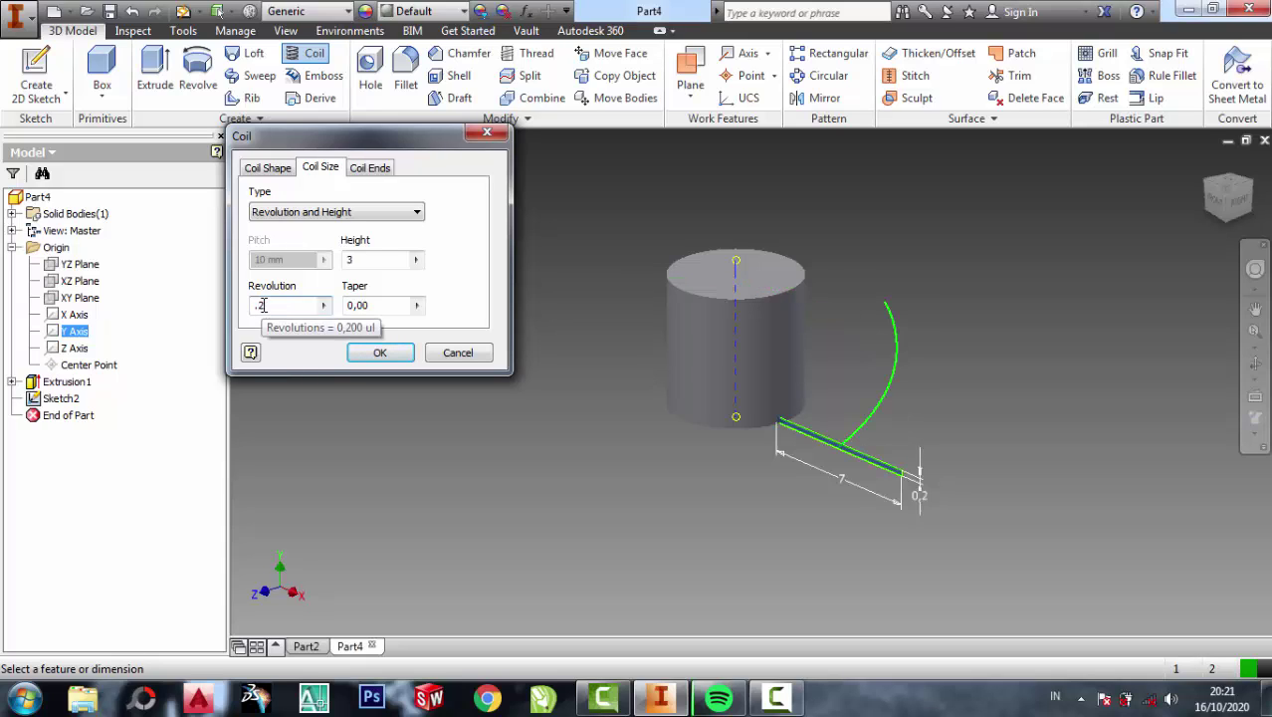
{"action": "left_click_drag", "start_coordinate": [262, 305], "coordinate": [260, 305]}
{"action": "type", "text": "3"}
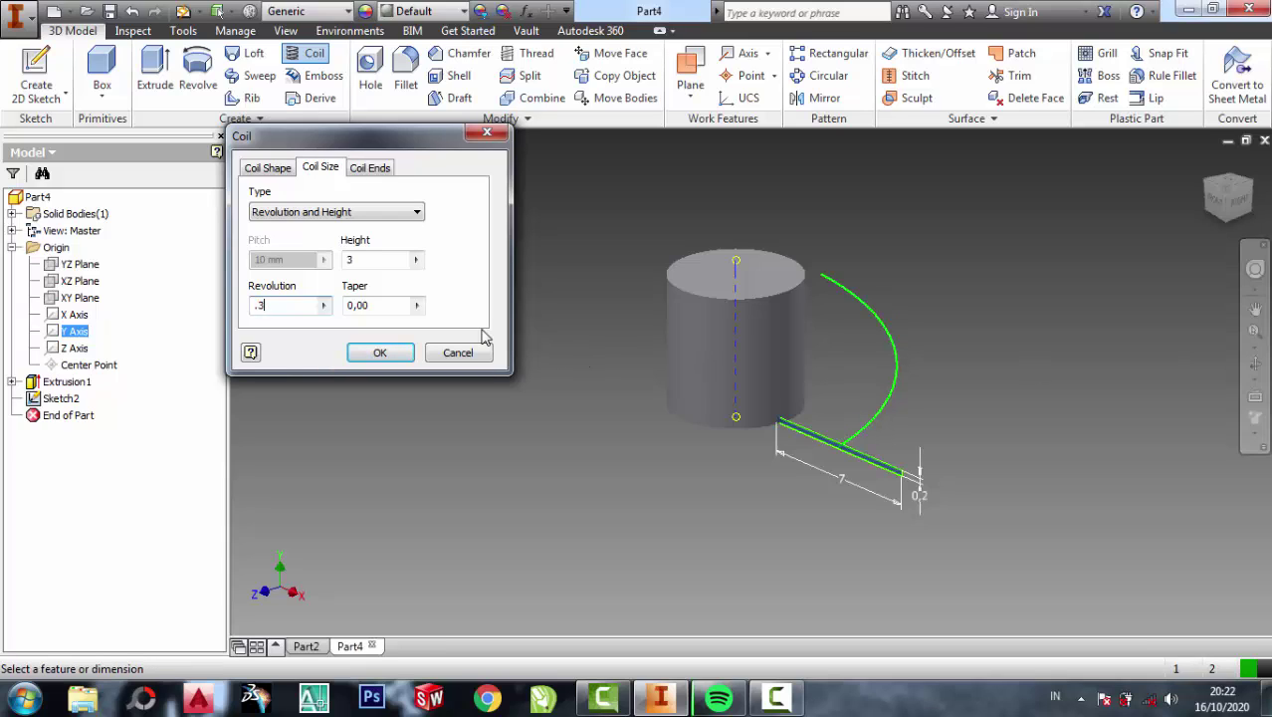
Create the coil, inspect it from the side, then undo it and restart Coil
{"action": "left_click", "coordinate": [393, 355]}
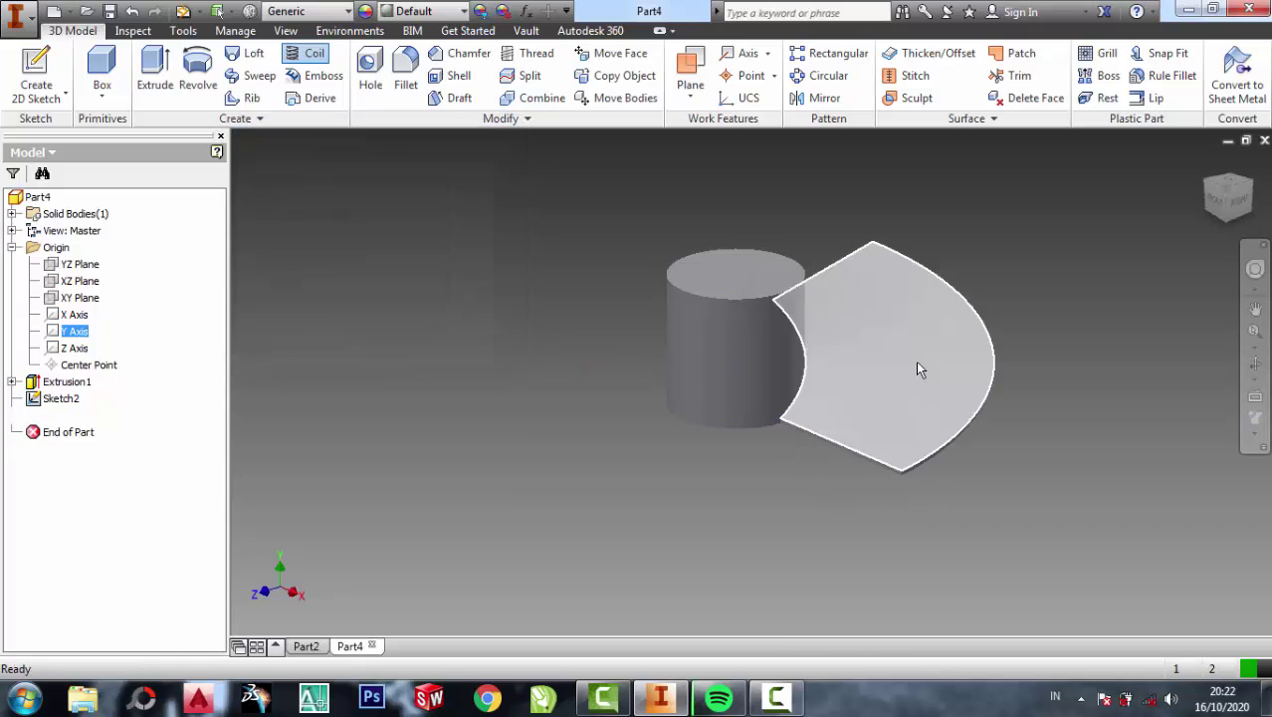
{"action": "left_click", "coordinate": [1255, 364]}
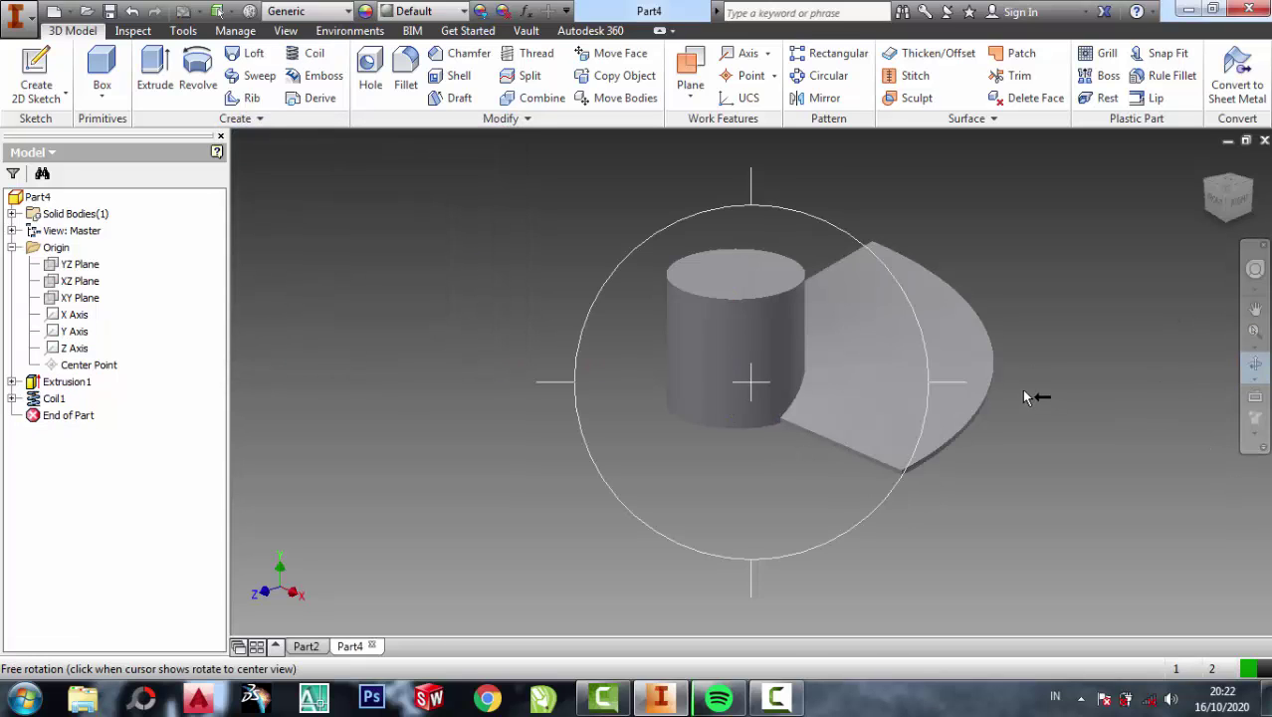
{"action": "mouse_move", "coordinate": [866, 367]}
{"action": "left_mouse_down"}
{"action": "mouse_move", "coordinate": [574, 373]}
{"action": "mouse_move", "coordinate": [599, 380]}
{"action": "mouse_move", "coordinate": [625, 335]}
{"action": "mouse_move", "coordinate": [647, 357]}
{"action": "mouse_move", "coordinate": [639, 325]}
{"action": "mouse_move", "coordinate": [715, 375]}
{"action": "mouse_move", "coordinate": [683, 307]}
{"action": "mouse_move", "coordinate": [736, 366]}
{"action": "mouse_move", "coordinate": [797, 378]}
{"action": "left_mouse_up"}
{"action": "right_click", "coordinate": [885, 213]}
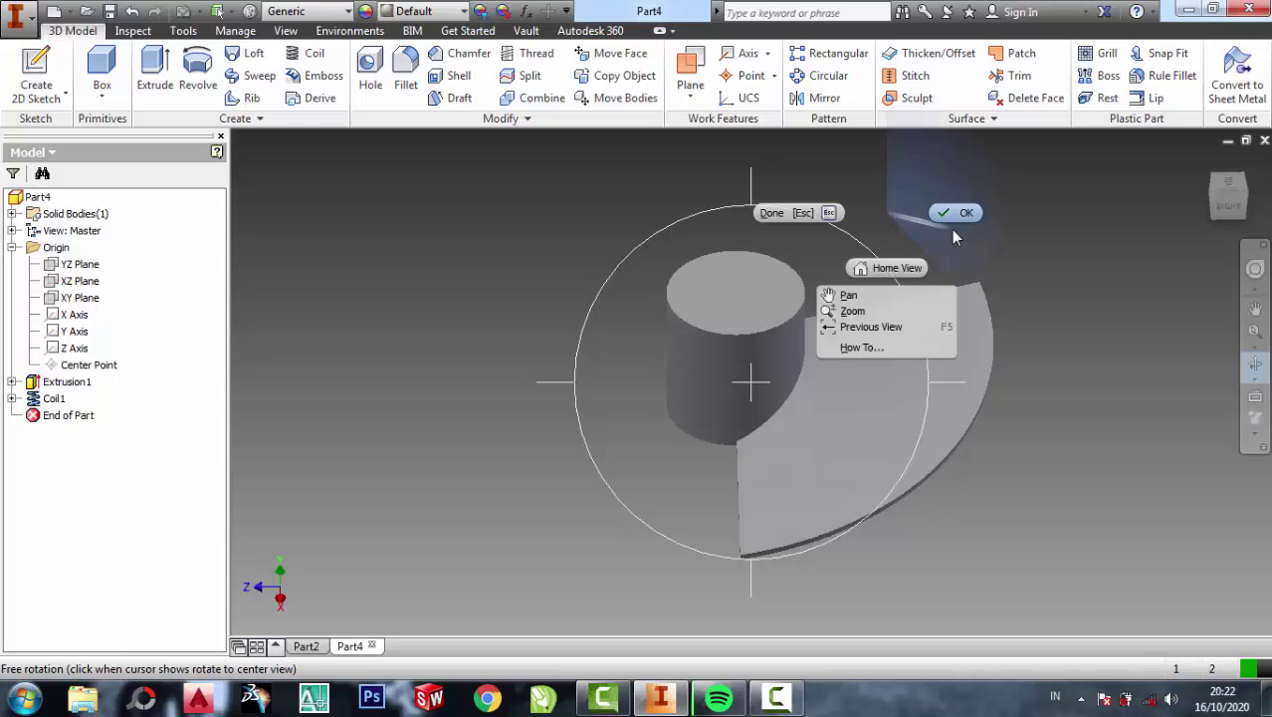
{"action": "left_click", "coordinate": [951, 217]}
{"action": "key", "text": "ctrl+z"}
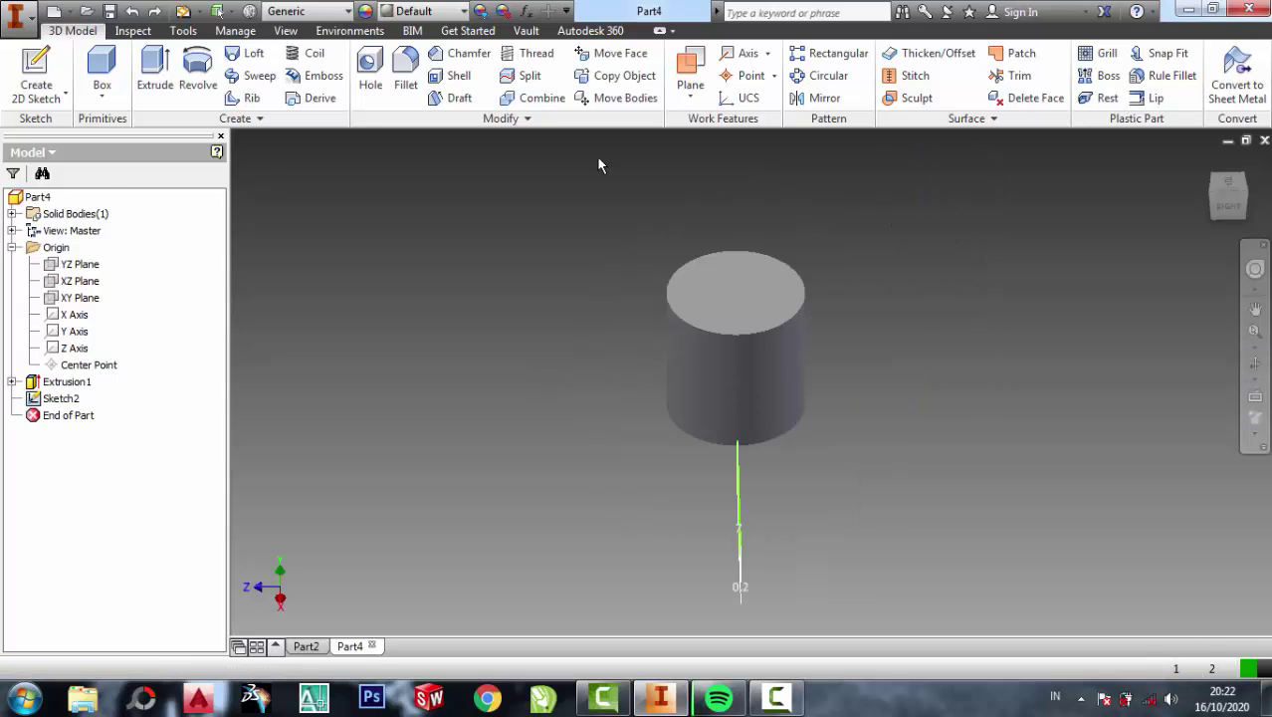
{"action": "left_click", "coordinate": [311, 57]}
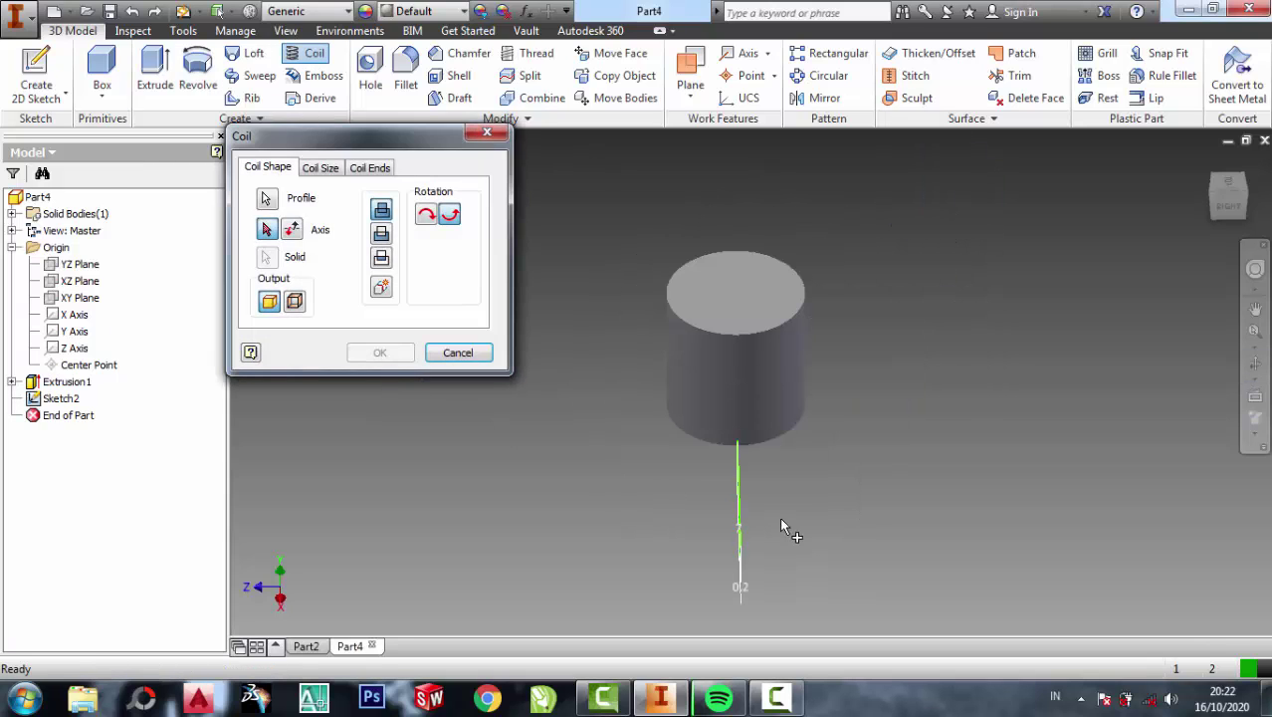
Rebuild the coil on the Y axis with height 4 and 0.3 revolutions
{"action": "left_click", "coordinate": [74, 332]}
{"action": "left_click", "coordinate": [321, 168]}
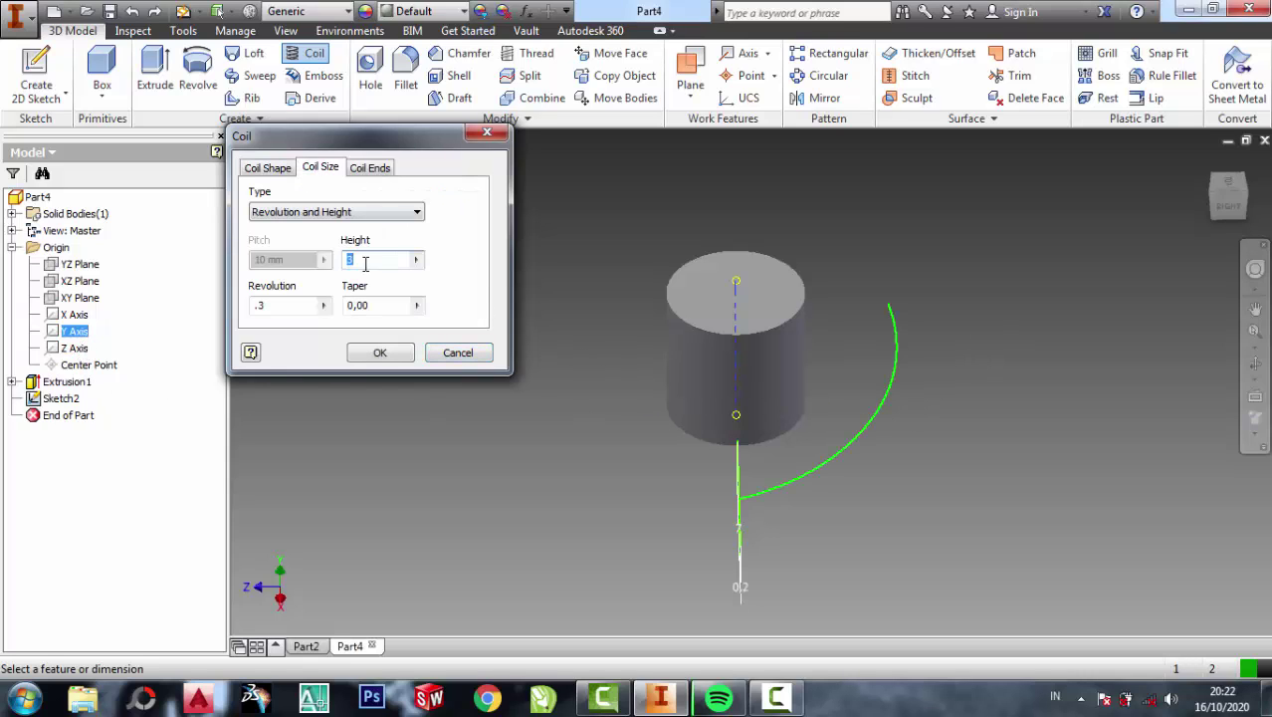
{"action": "type", "text": "4"}
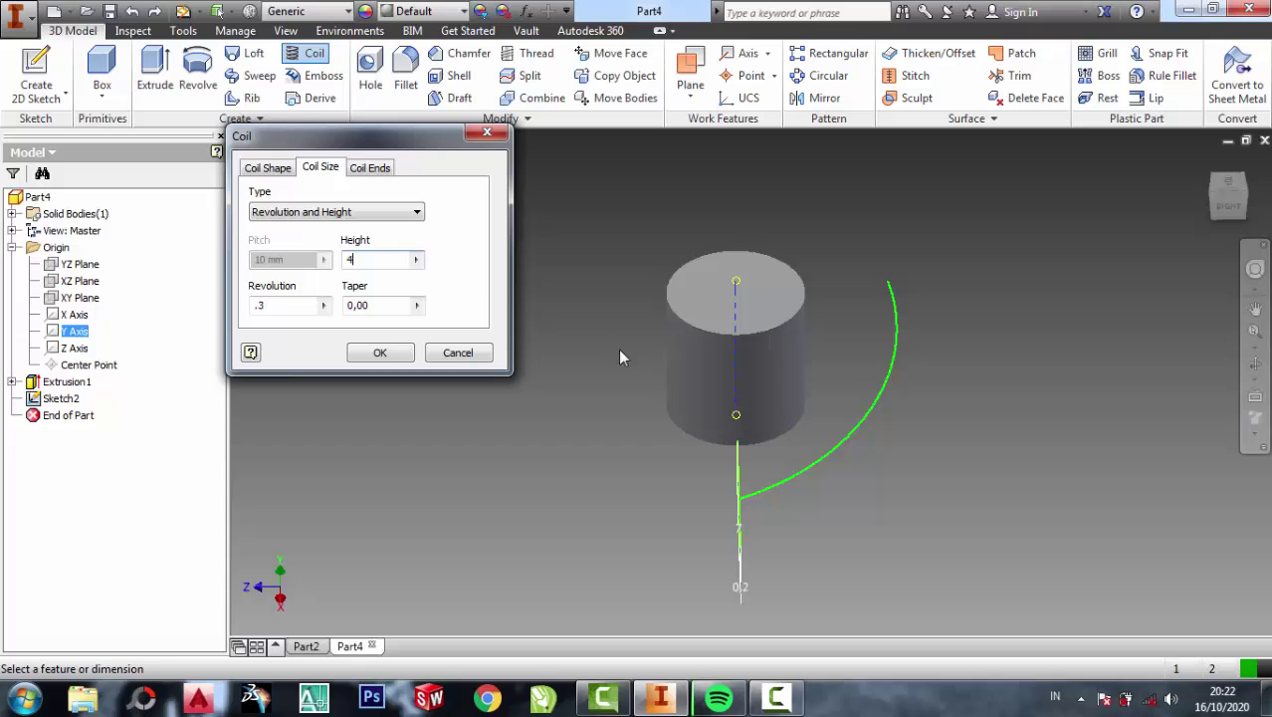
{"action": "mouse_move", "coordinate": [782, 342]}
{"action": "left_mouse_down"}
{"action": "mouse_move", "coordinate": [743, 343]}
{"action": "mouse_move", "coordinate": [846, 358]}
{"action": "left_mouse_up"}
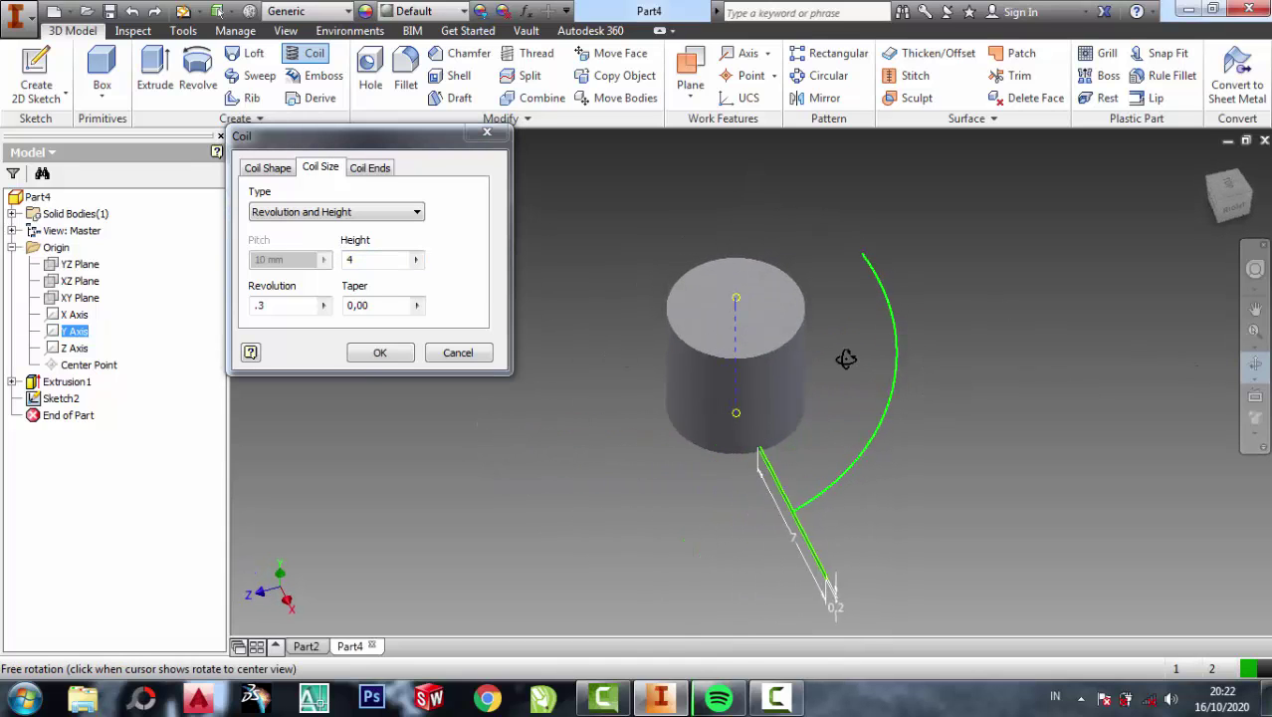
{"action": "left_click", "coordinate": [379, 354]}
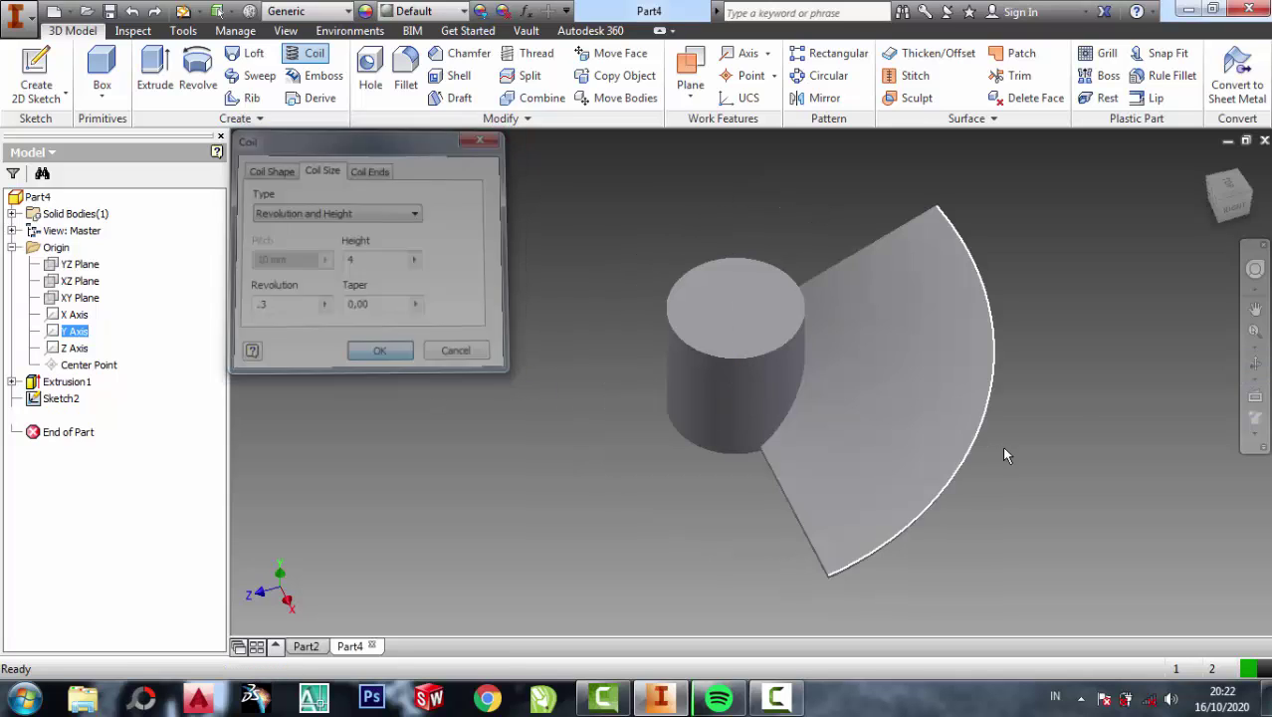
Inspect the new fan-shaped blade surface and select the cylinder's top face
{"action": "mouse_move", "coordinate": [756, 391]}
{"action": "left_mouse_down"}
{"action": "mouse_move", "coordinate": [616, 335]}
{"action": "mouse_move", "coordinate": [741, 383]}
{"action": "mouse_move", "coordinate": [630, 383]}
{"action": "mouse_move", "coordinate": [800, 386]}
{"action": "mouse_move", "coordinate": [679, 389]}
{"action": "mouse_move", "coordinate": [718, 415]}
{"action": "mouse_move", "coordinate": [779, 325]}
{"action": "left_mouse_up"}
{"action": "right_click", "coordinate": [779, 324]}
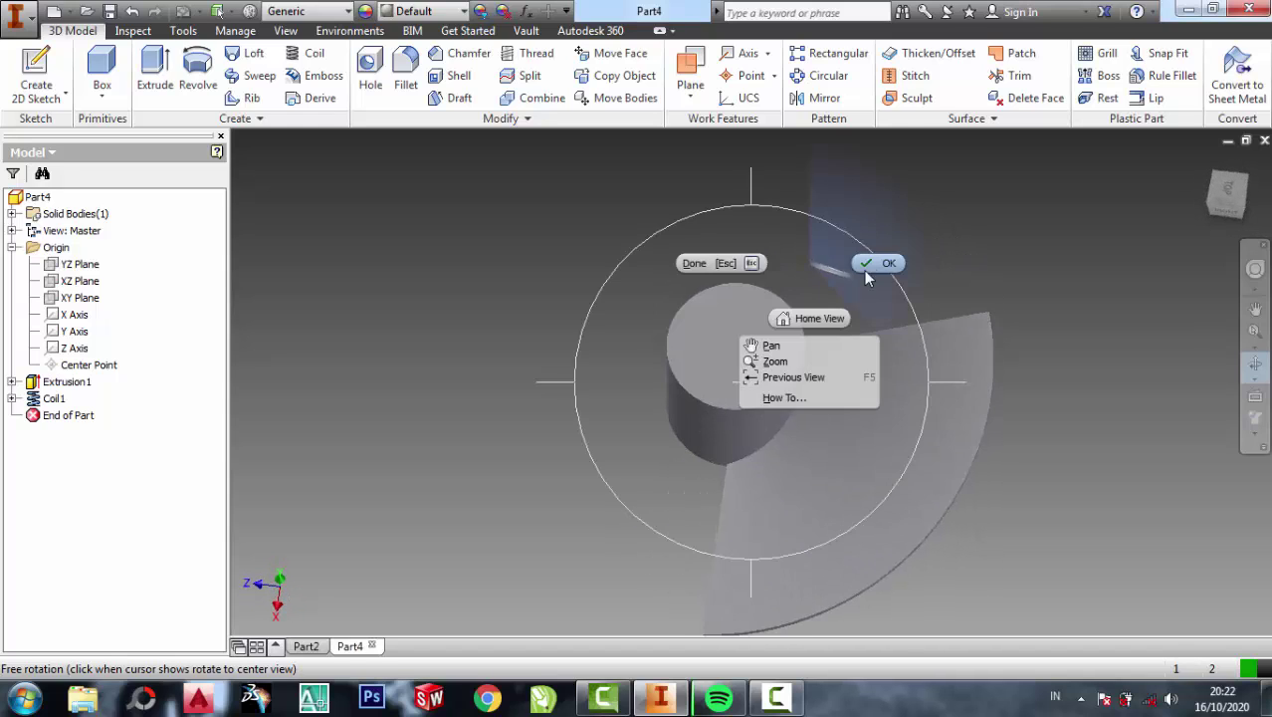
{"action": "left_click", "coordinate": [867, 259]}
{"action": "left_click", "coordinate": [752, 340]}
On the cylinder's top face, draw a three-point spline ending on the hub circle
{"action": "left_click", "coordinate": [817, 334]}
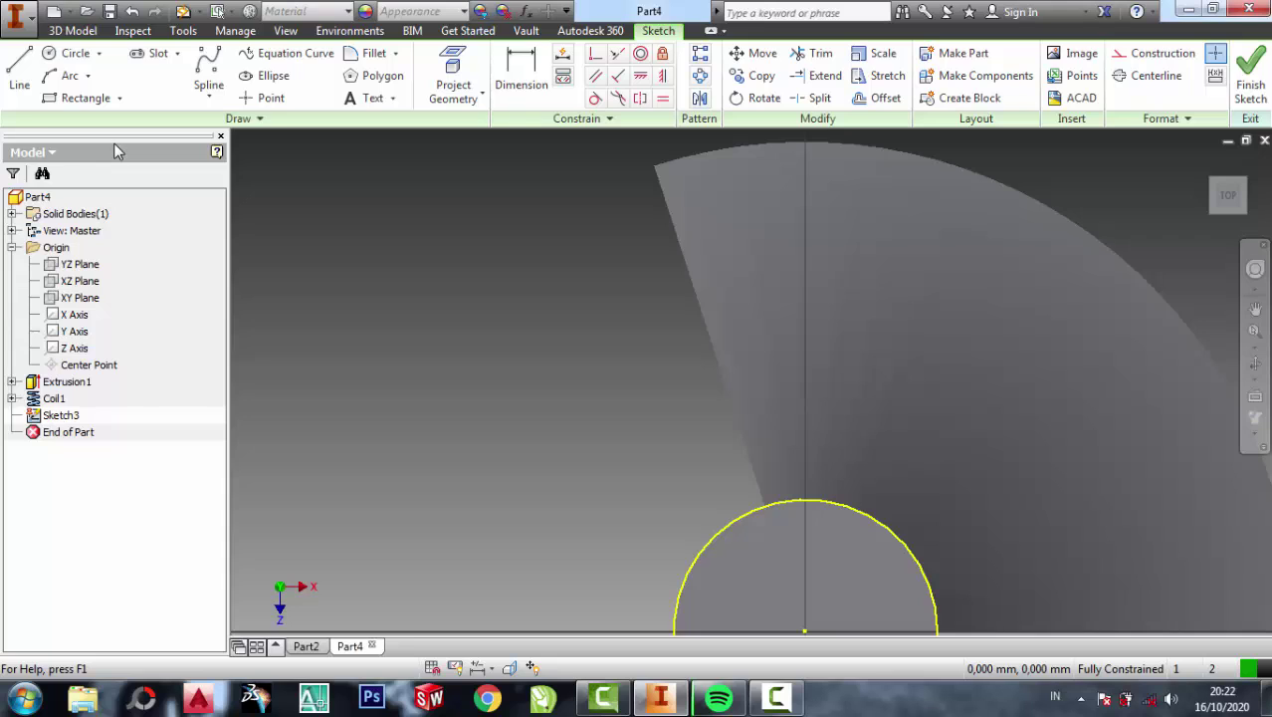
{"action": "left_click", "coordinate": [210, 73]}
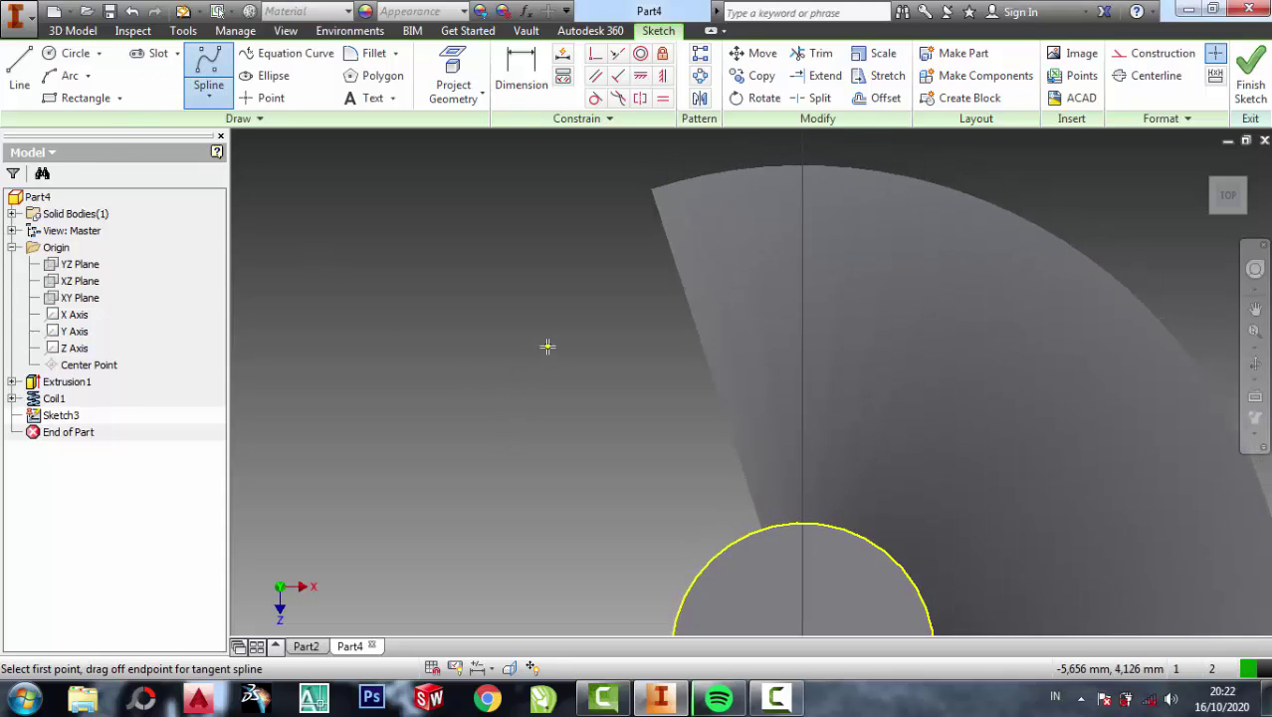
{"action": "scroll", "coordinate": [547, 346], "scroll_direction": "down", "scroll_amount": 2}
{"action": "left_click", "coordinate": [569, 216]}
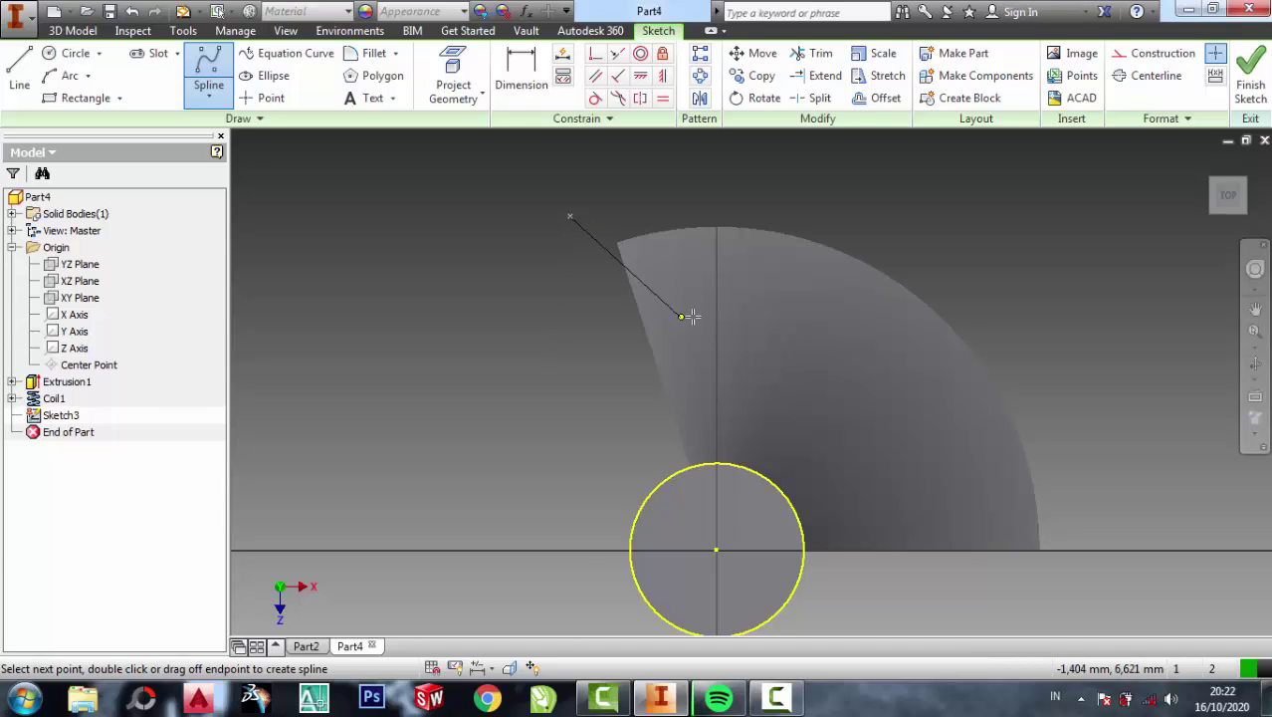
{"action": "left_click", "coordinate": [695, 314]}
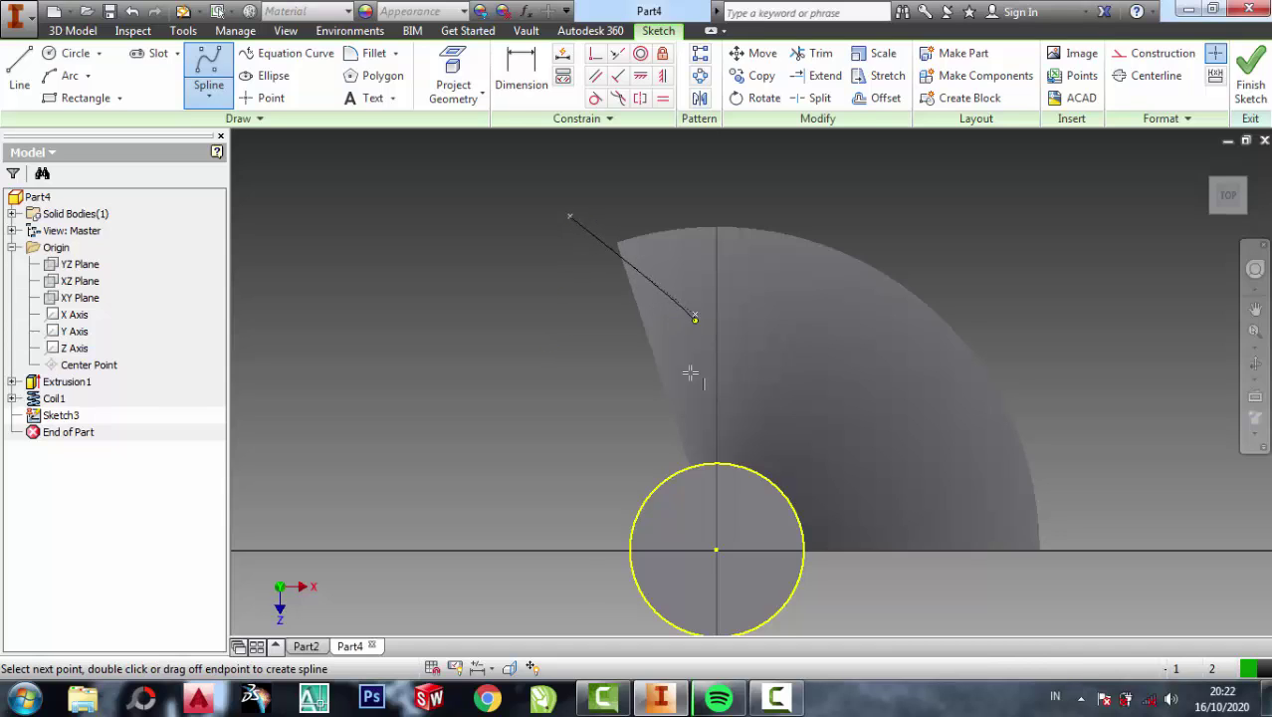
{"action": "left_click", "coordinate": [676, 475]}
{"action": "left_click", "coordinate": [697, 485]}
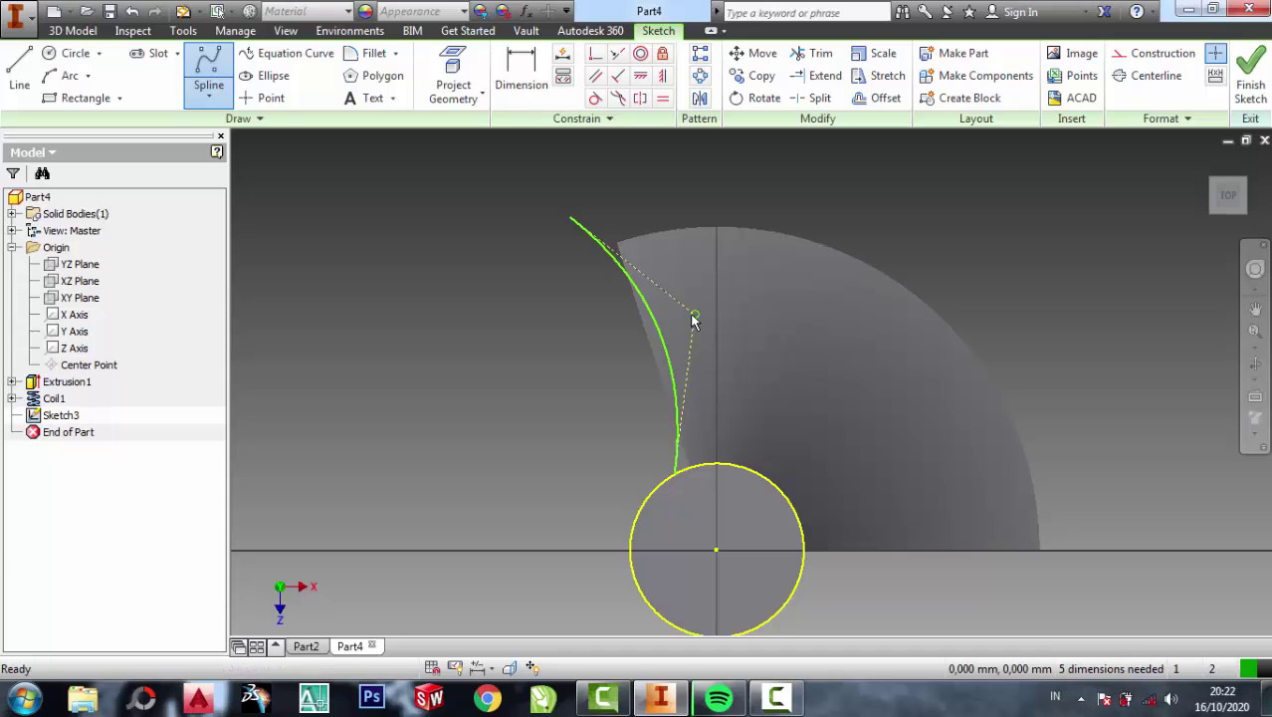
{"action": "key", "text": "Escape"}
Bend the spline at its middle point and move its end onto the hub circle
{"action": "mouse_move", "coordinate": [694, 314]}
{"action": "left_mouse_down"}
{"action": "mouse_move", "coordinate": [790, 322]}
{"action": "mouse_move", "coordinate": [775, 320]}
{"action": "left_mouse_up"}
{"action": "scroll", "coordinate": [744, 372], "scroll_direction": "up", "scroll_amount": 3}
{"action": "scroll", "coordinate": [684, 430], "scroll_direction": "up", "scroll_amount": 3}
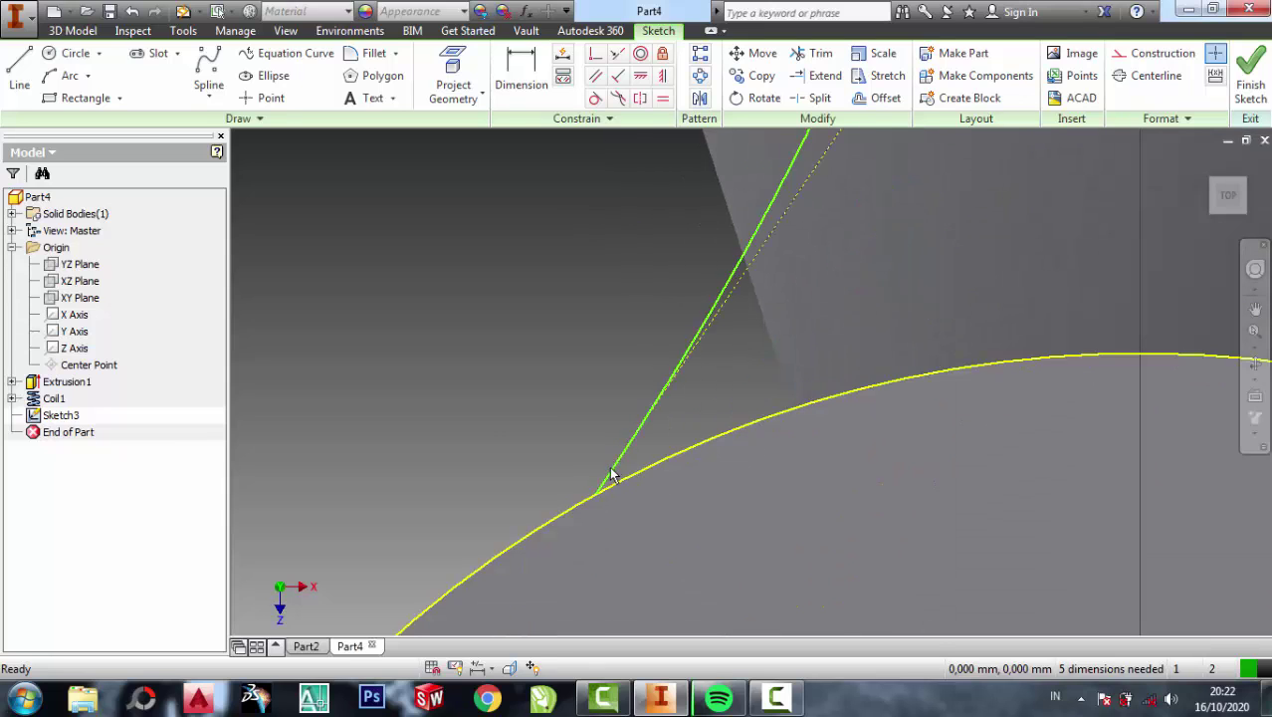
{"action": "left_click", "coordinate": [598, 500]}
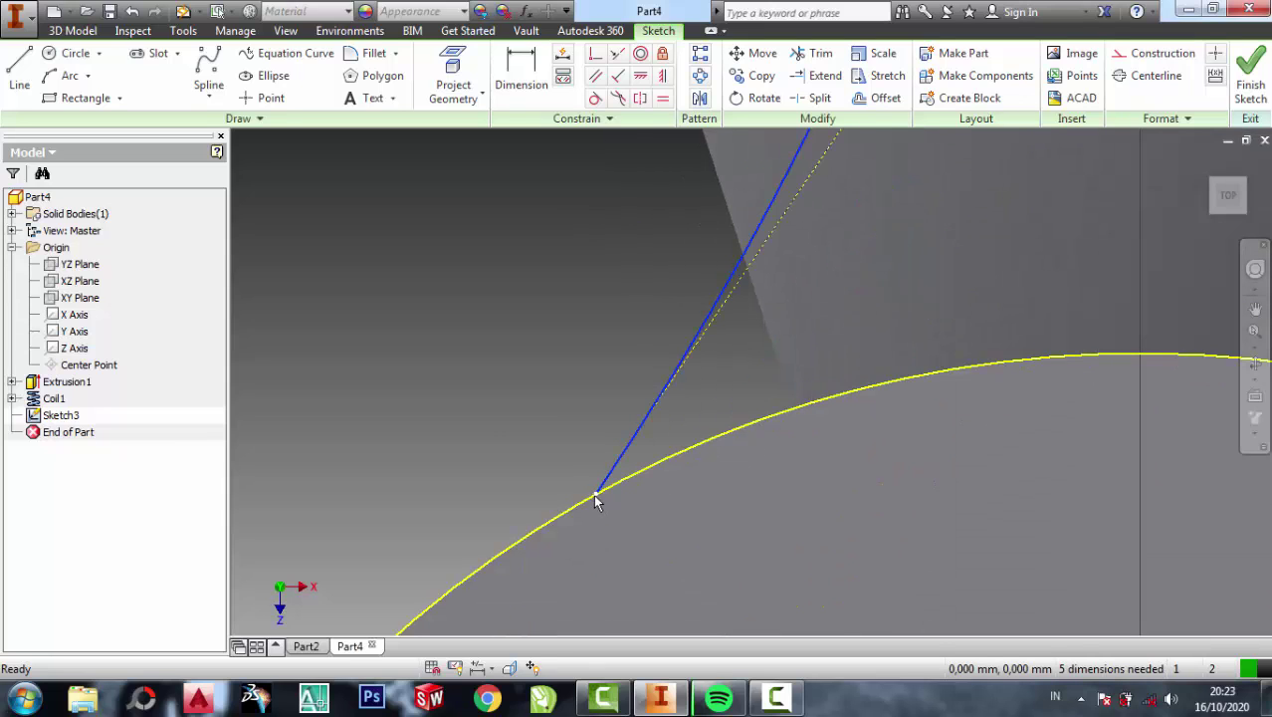
{"action": "mouse_move", "coordinate": [597, 501]}
{"action": "left_mouse_down"}
{"action": "mouse_move", "coordinate": [799, 448]}
{"action": "mouse_move", "coordinate": [810, 427]}
{"action": "left_mouse_up"}
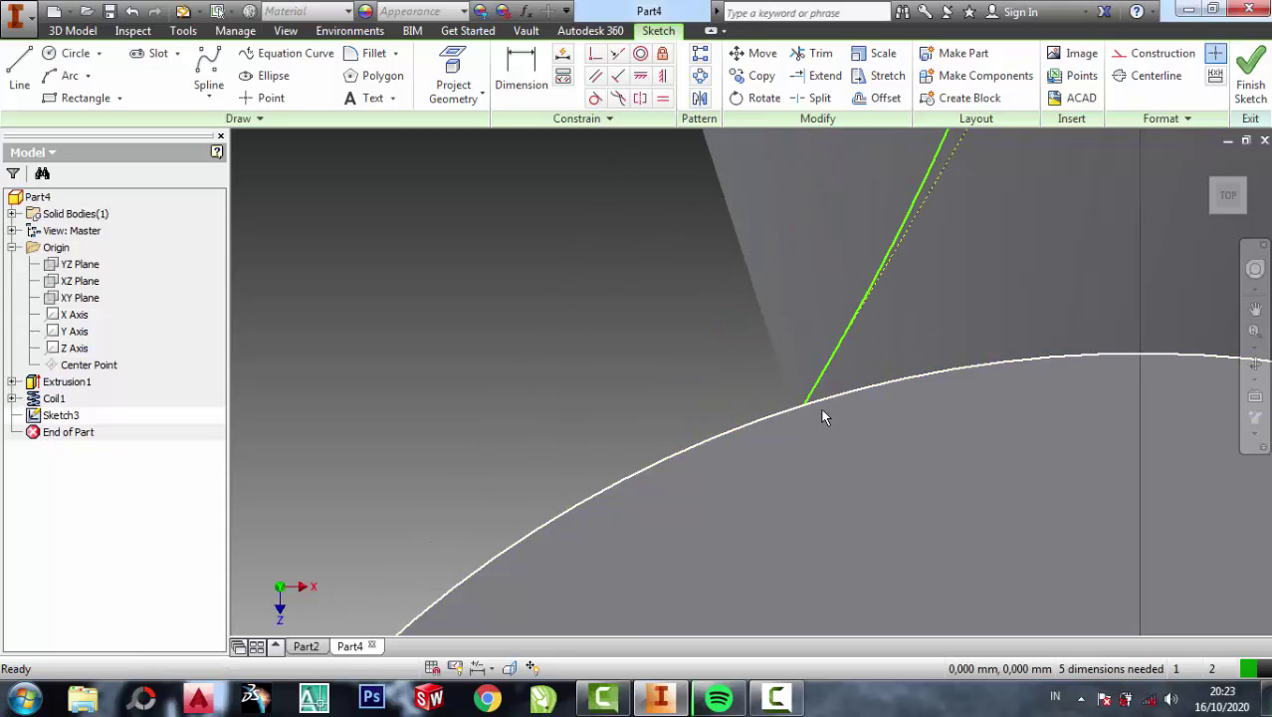
{"action": "scroll", "coordinate": [817, 410], "scroll_direction": "up", "scroll_amount": 1}
{"action": "scroll", "coordinate": [772, 382], "scroll_direction": "up", "scroll_amount": 1}
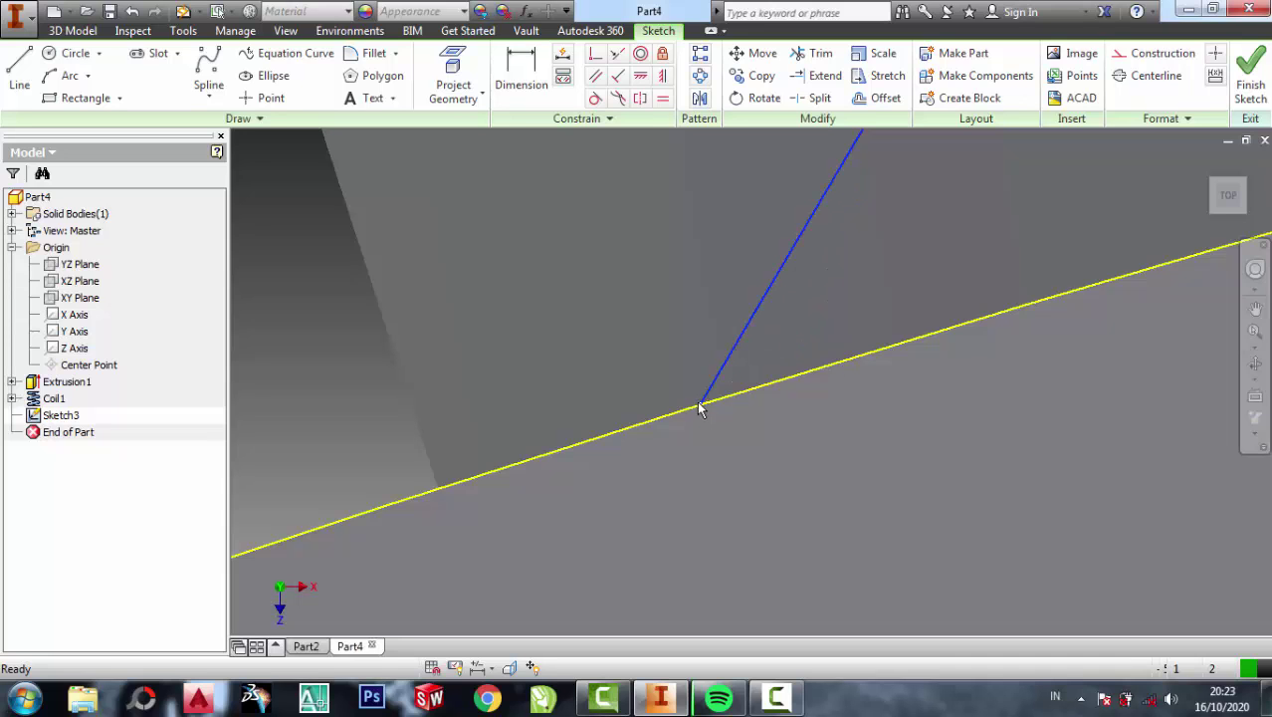
{"action": "left_click_drag", "start_coordinate": [701, 410], "coordinate": [436, 494]}
Shift the spline's outer start point slightly right to refine the curve
{"action": "scroll", "coordinate": [440, 417], "scroll_direction": "down", "scroll_amount": 1}
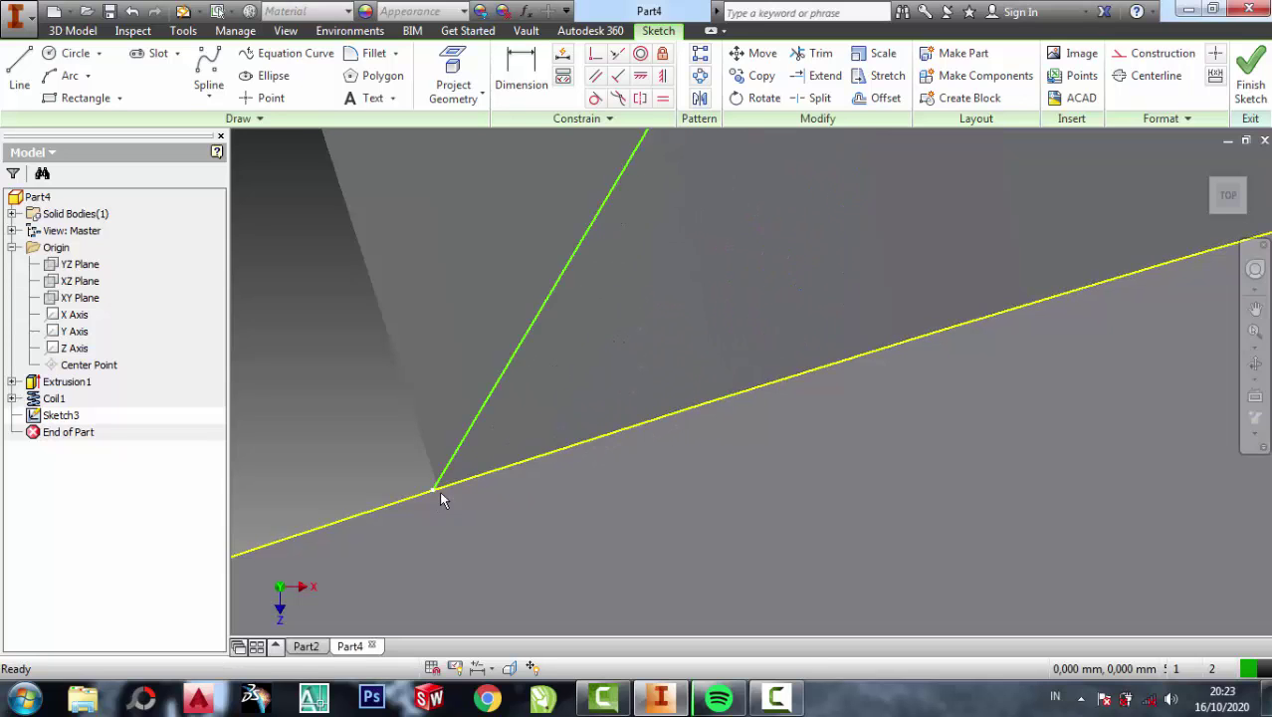
{"action": "scroll", "coordinate": [553, 446], "scroll_direction": "down", "scroll_amount": 1}
{"action": "scroll", "coordinate": [585, 438], "scroll_direction": "down", "scroll_amount": 1}
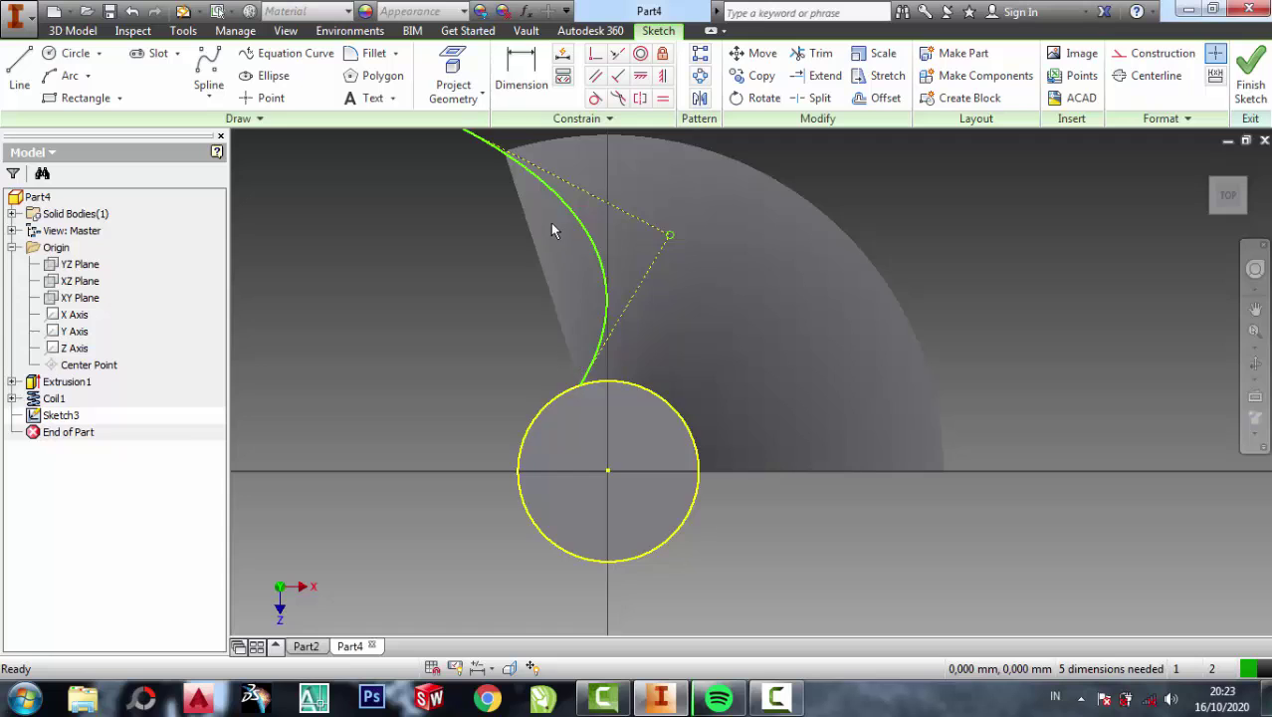
{"action": "scroll", "coordinate": [554, 229], "scroll_direction": "down", "scroll_amount": 3}
{"action": "scroll", "coordinate": [558, 353], "scroll_direction": "up", "scroll_amount": 3}
{"action": "scroll", "coordinate": [562, 284], "scroll_direction": "down", "scroll_amount": 5}
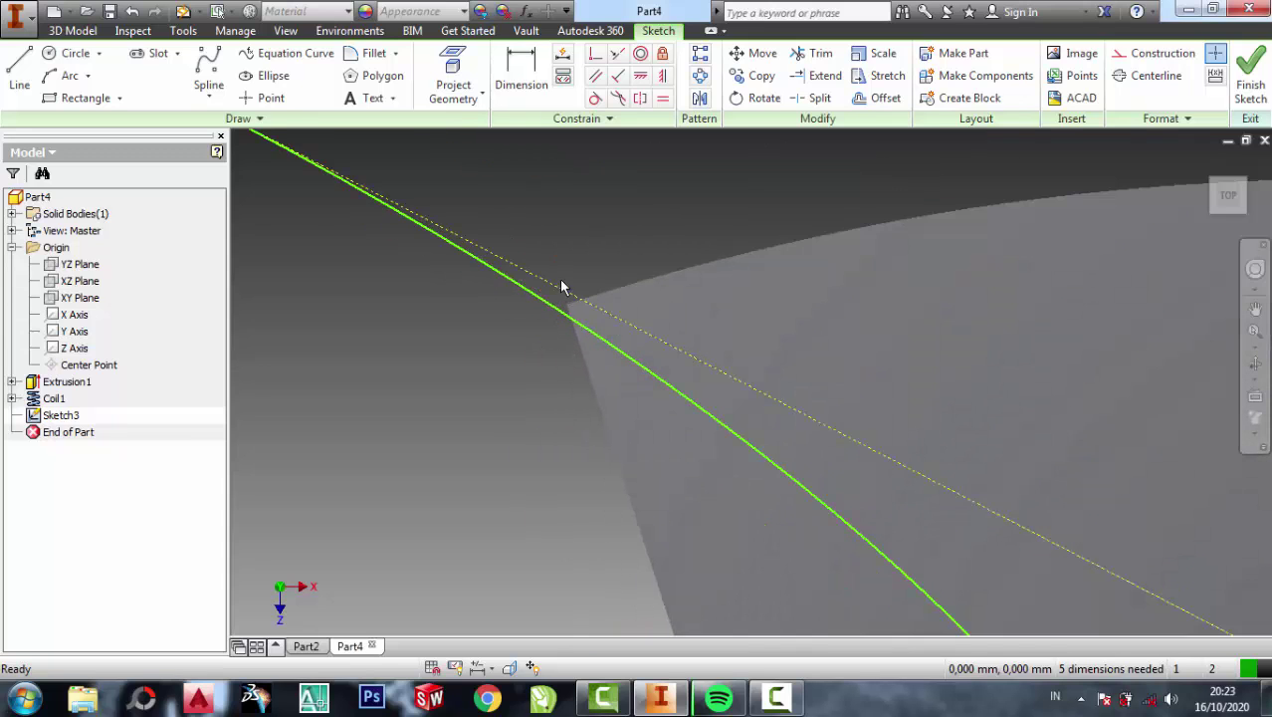
{"action": "scroll", "coordinate": [573, 312], "scroll_direction": "up", "scroll_amount": 3}
{"action": "scroll", "coordinate": [501, 264], "scroll_direction": "down", "scroll_amount": 2}
{"action": "scroll", "coordinate": [453, 269], "scroll_direction": "down", "scroll_amount": 2}
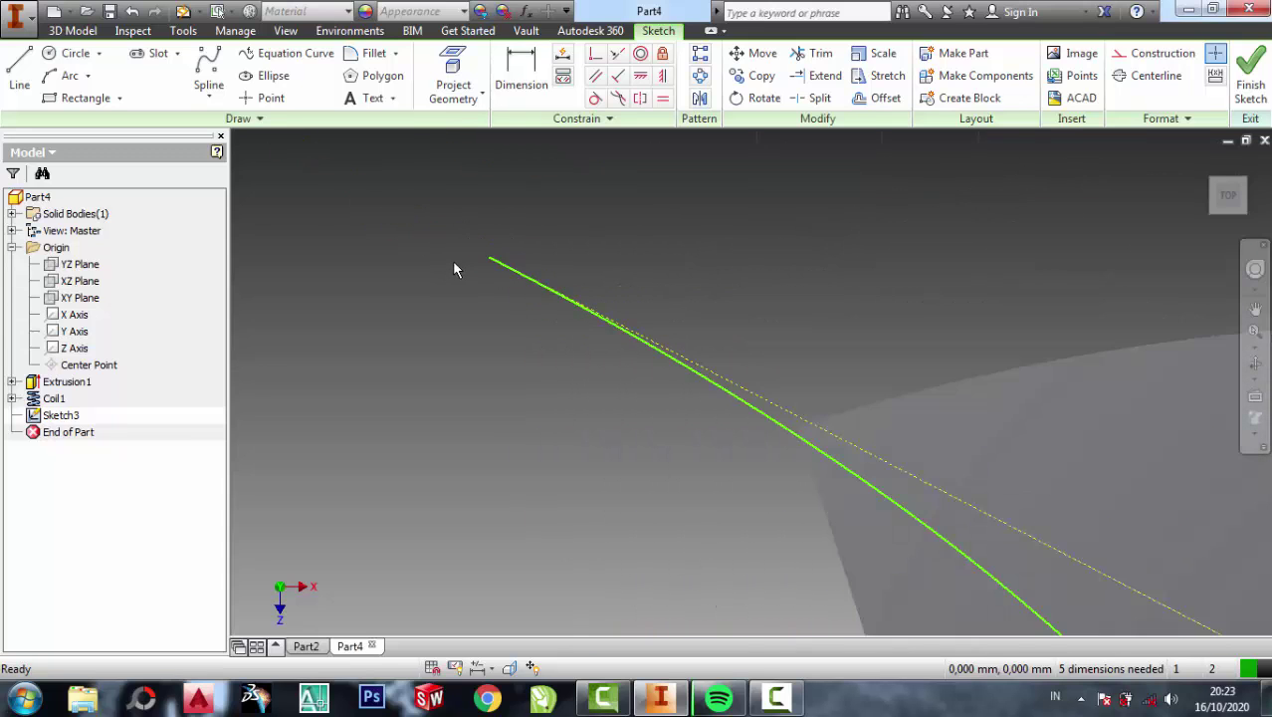
{"action": "left_click_drag", "start_coordinate": [490, 256], "coordinate": [519, 247]}
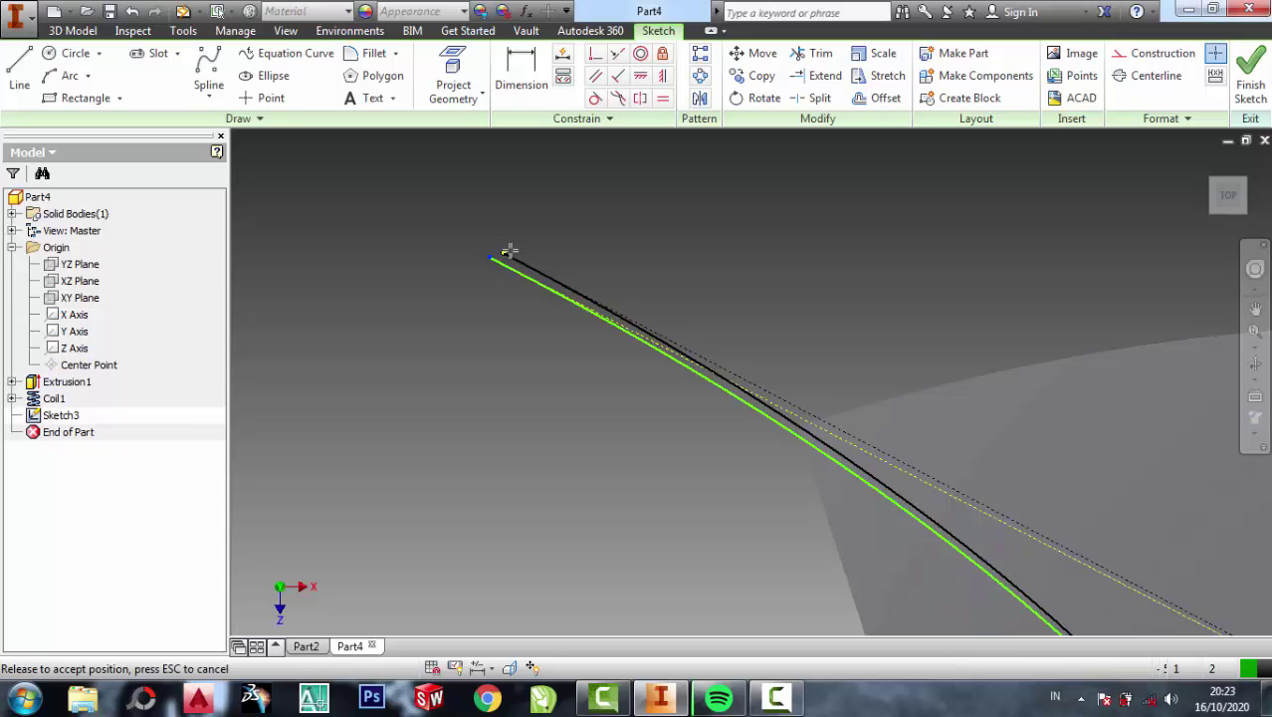
{"action": "scroll", "coordinate": [970, 453], "scroll_direction": "up", "scroll_amount": 2}
{"action": "scroll", "coordinate": [730, 236], "scroll_direction": "up", "scroll_amount": 2}
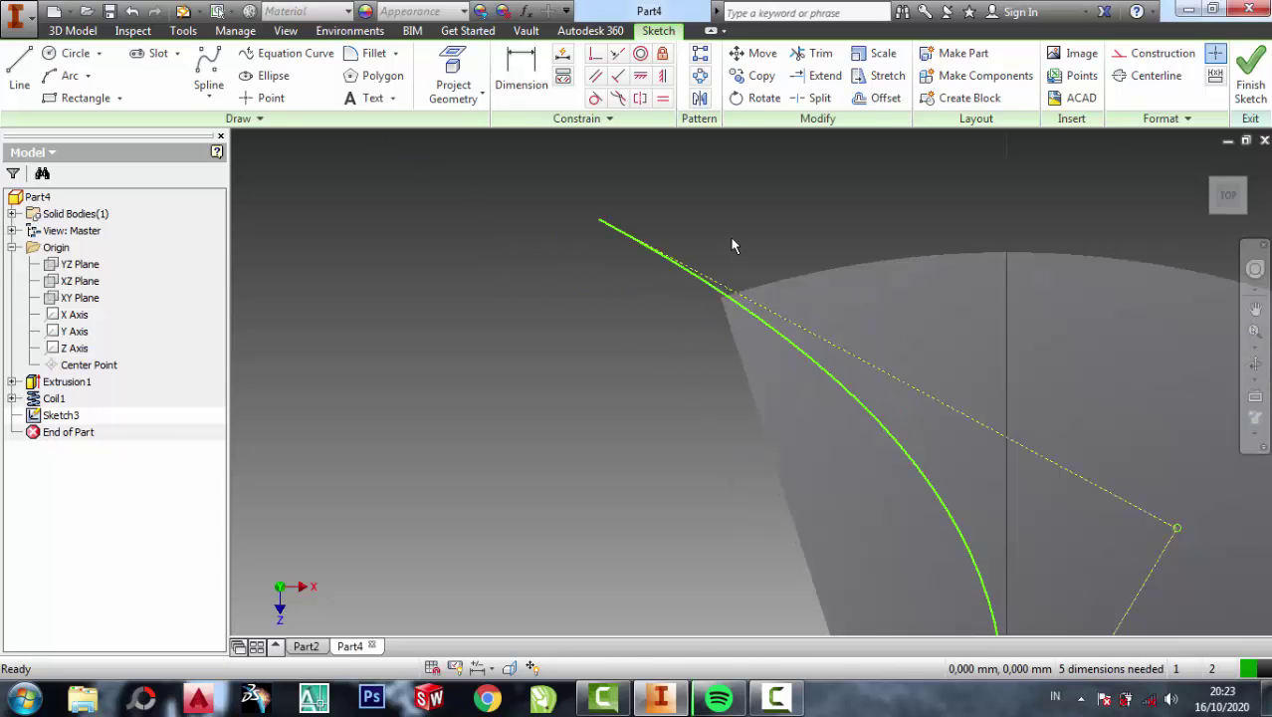
{"action": "scroll", "coordinate": [729, 236], "scroll_direction": "up", "scroll_amount": 3}
{"action": "scroll", "coordinate": [751, 318], "scroll_direction": "down", "scroll_amount": 3}
{"action": "scroll", "coordinate": [756, 386], "scroll_direction": "down", "scroll_amount": 2}
{"action": "scroll", "coordinate": [751, 468], "scroll_direction": "down", "scroll_amount": 2}
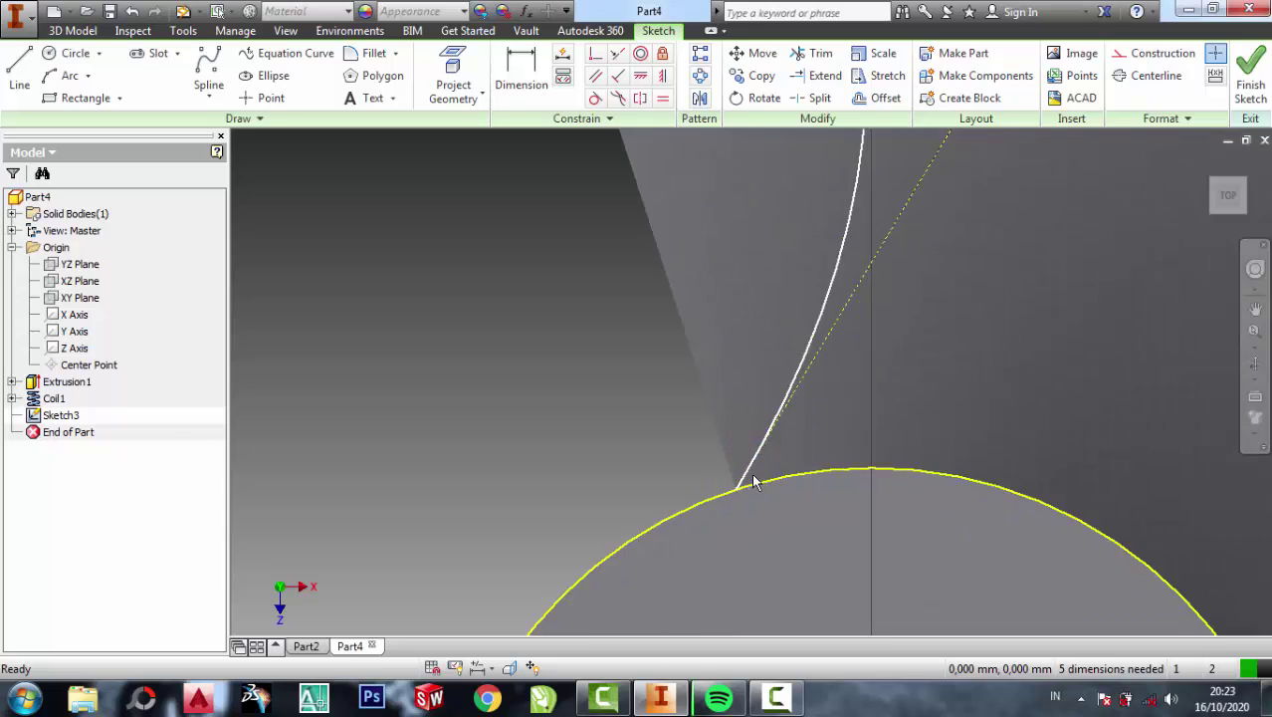
{"action": "scroll", "coordinate": [675, 534], "scroll_direction": "down", "scroll_amount": 2}
{"action": "scroll", "coordinate": [696, 507], "scroll_direction": "up", "scroll_amount": 2}
{"action": "scroll", "coordinate": [714, 418], "scroll_direction": "up", "scroll_amount": 2}
{"action": "scroll", "coordinate": [714, 408], "scroll_direction": "up", "scroll_amount": 3}
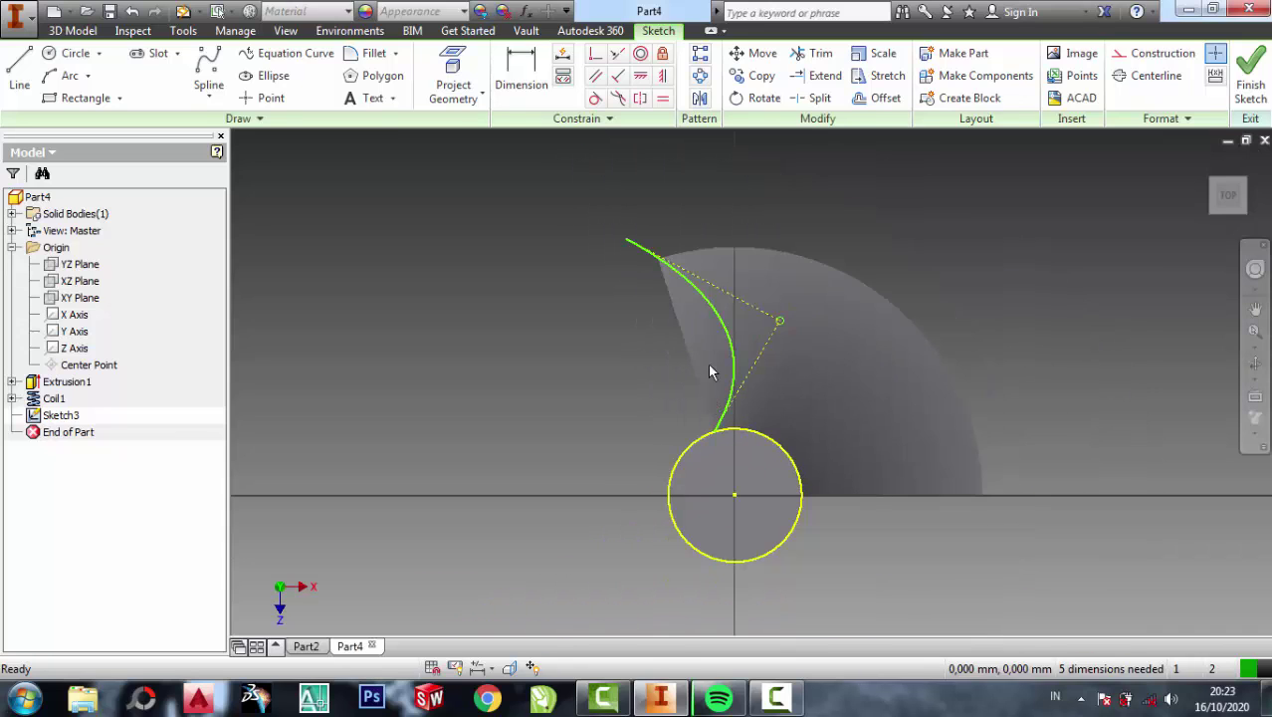
Draw a second spline from the first spline's end back to the hub circle
{"action": "left_click", "coordinate": [208, 72]}
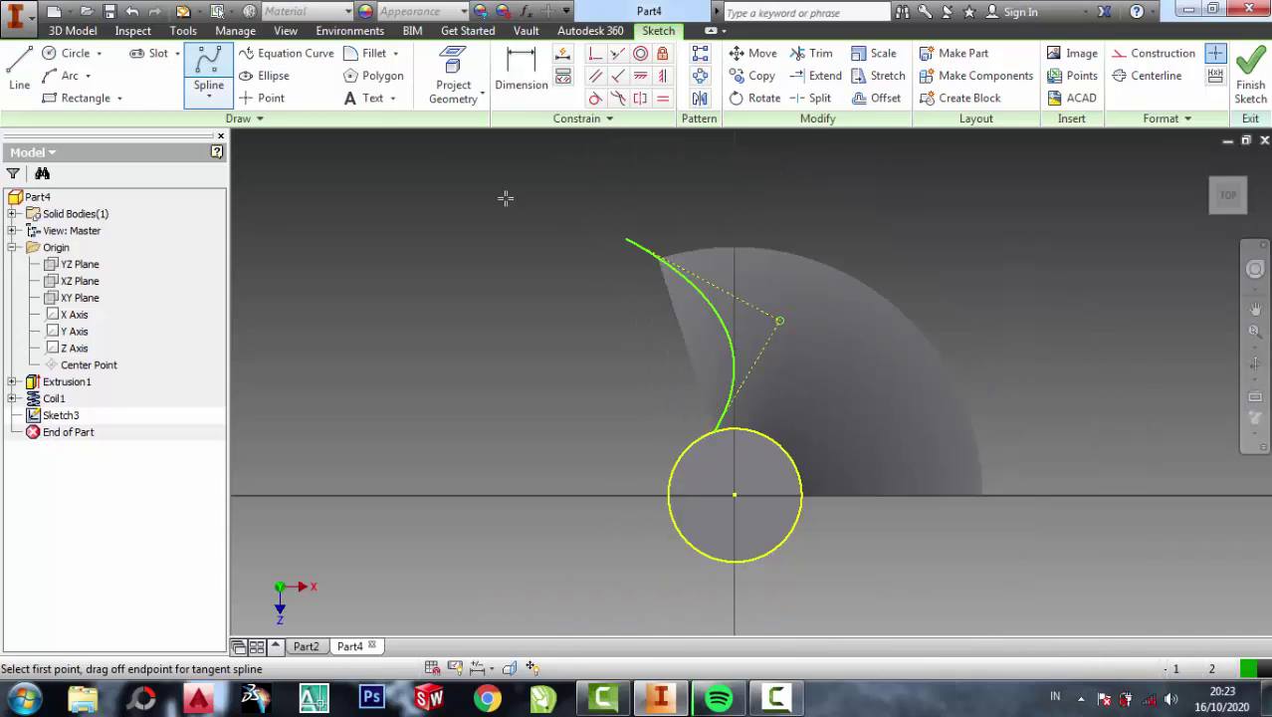
{"action": "left_click", "coordinate": [626, 241]}
{"action": "left_click", "coordinate": [619, 320]}
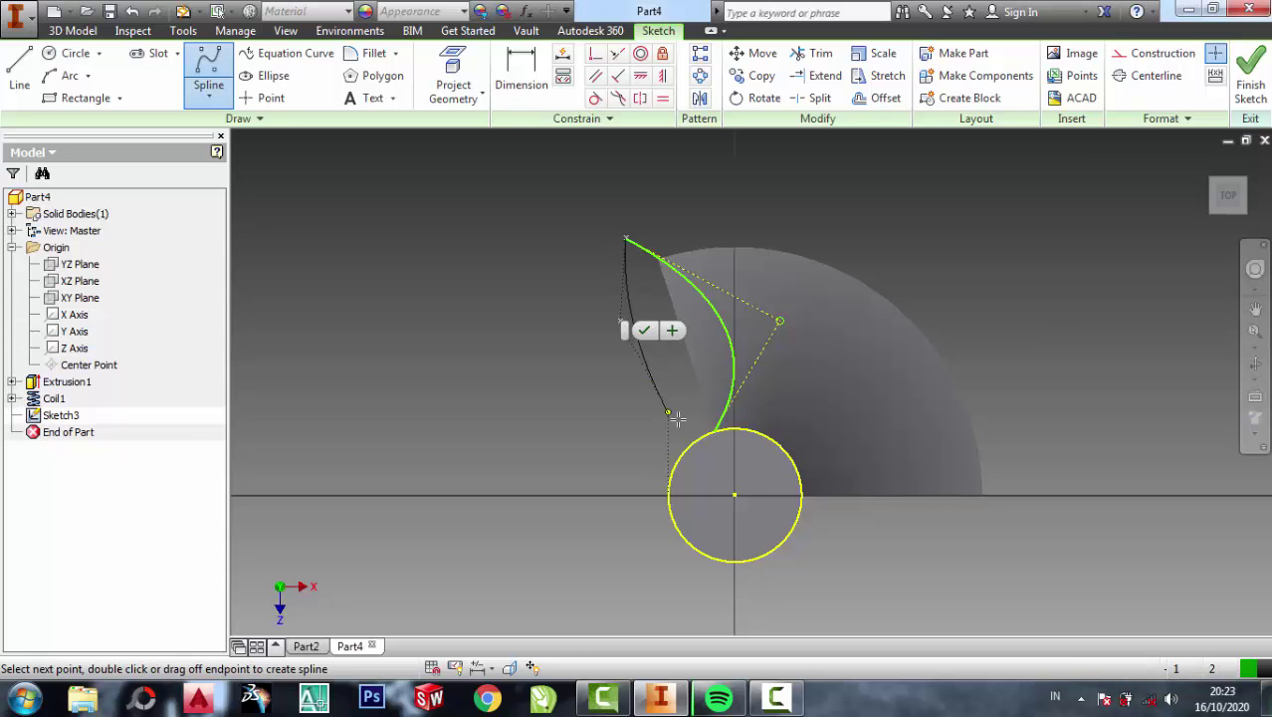
{"action": "scroll", "coordinate": [715, 433], "scroll_direction": "up", "scroll_amount": 1}
{"action": "scroll", "coordinate": [717, 432], "scroll_direction": "down", "scroll_amount": 2}
{"action": "scroll", "coordinate": [707, 418], "scroll_direction": "down", "scroll_amount": 3}
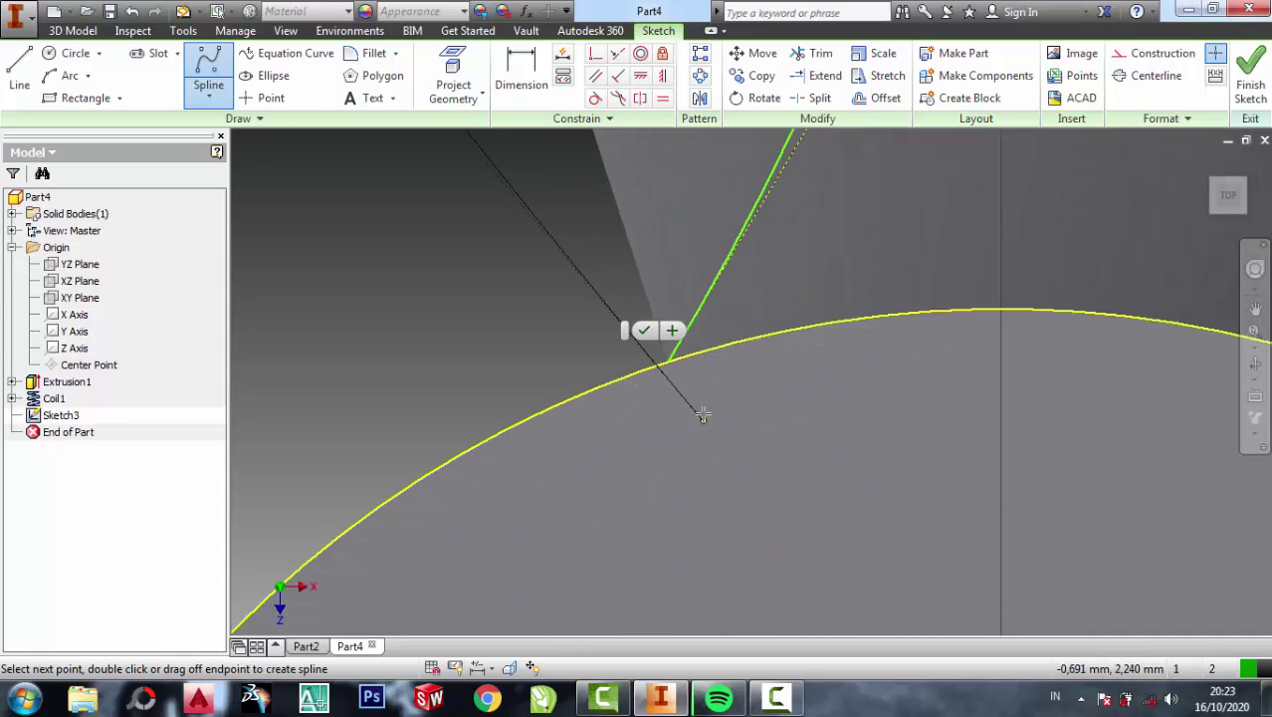
{"action": "scroll", "coordinate": [687, 393], "scroll_direction": "down", "scroll_amount": 2}
{"action": "left_click", "coordinate": [678, 355]}
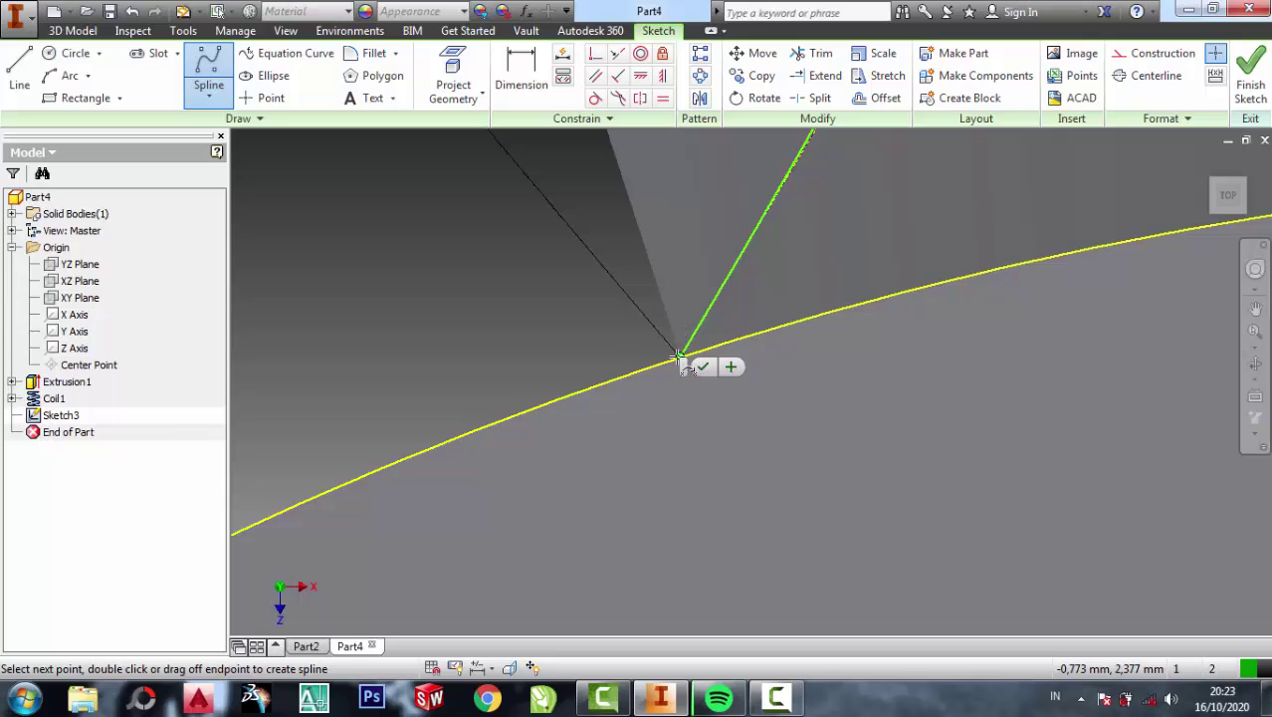
{"action": "left_click", "coordinate": [703, 367]}
Finish Sketch3
{"action": "scroll", "coordinate": [645, 425], "scroll_direction": "up", "scroll_amount": 2}
{"action": "scroll", "coordinate": [666, 333], "scroll_direction": "up", "scroll_amount": 3}
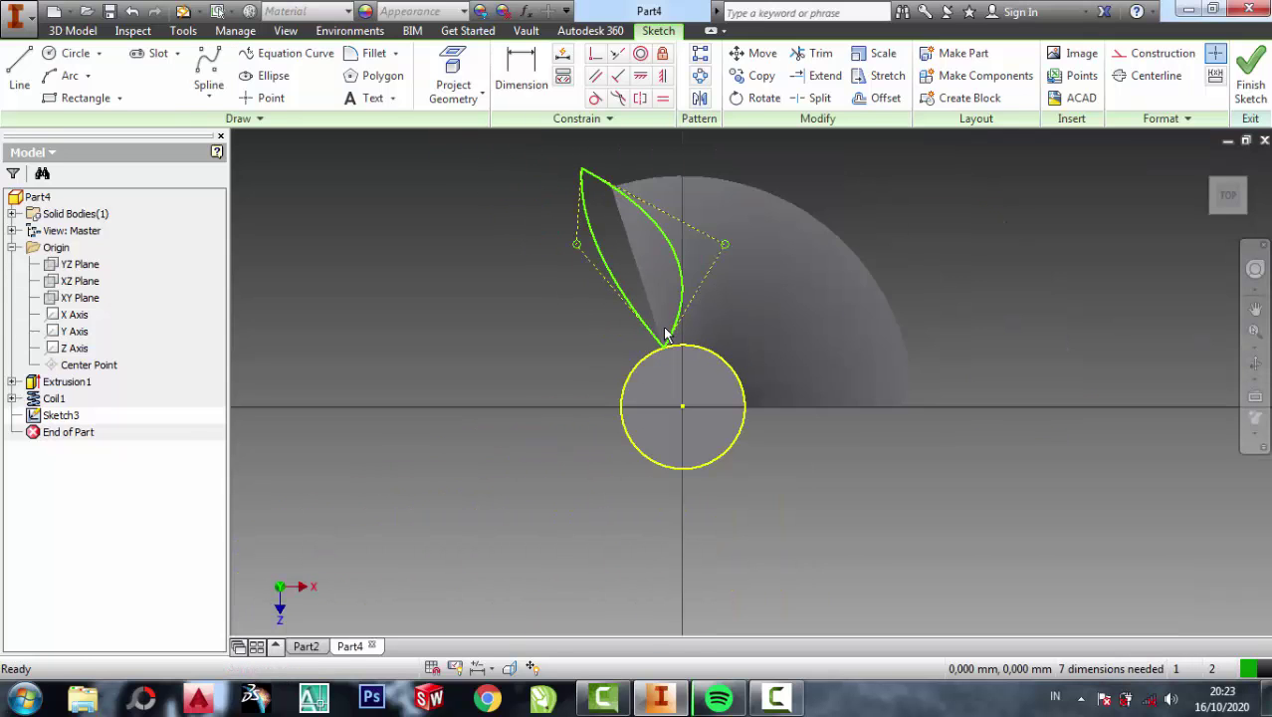
{"action": "left_click", "coordinate": [1244, 85]}
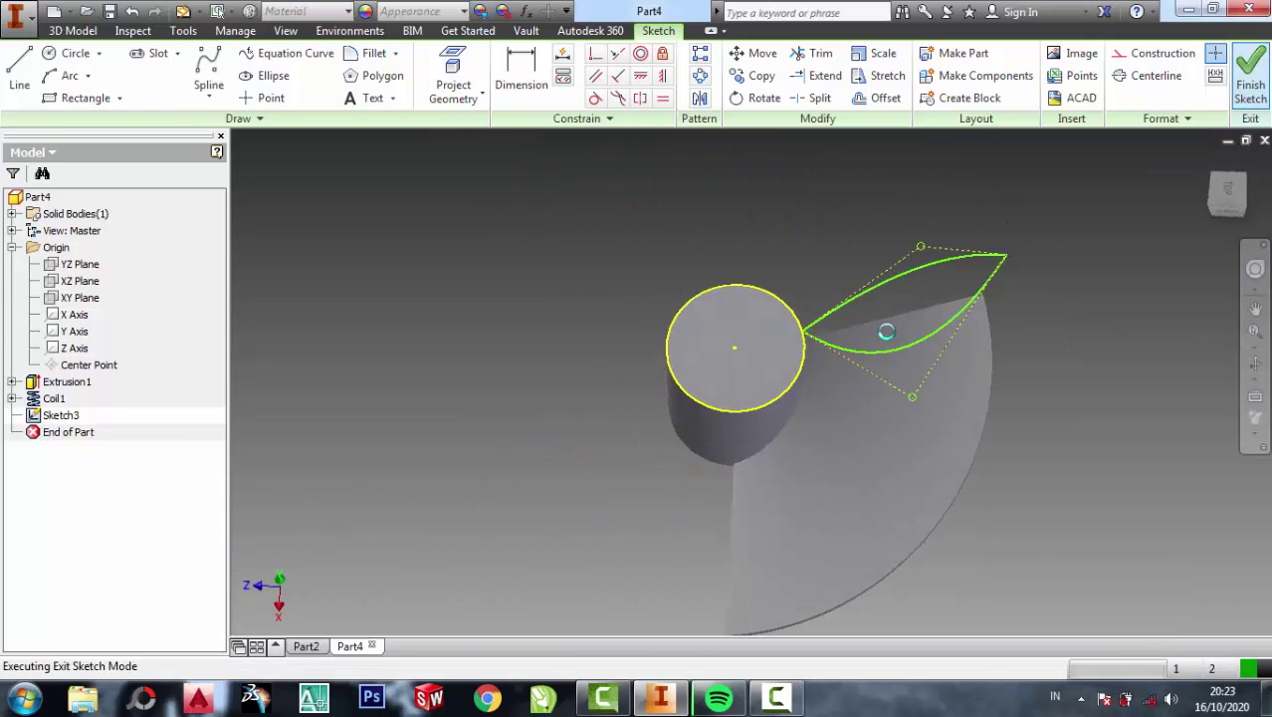
{"action": "scroll", "coordinate": [1025, 321], "scroll_direction": "down", "scroll_amount": 3}
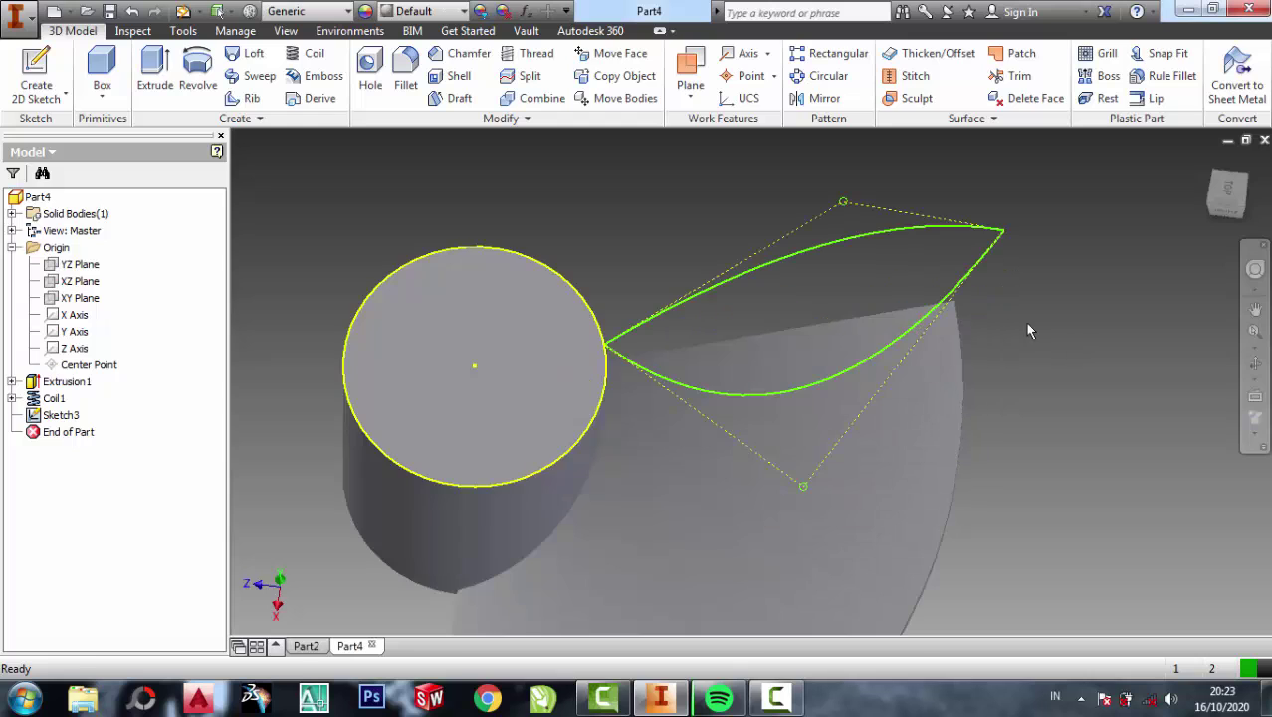
Extrude the leaf profile 2 mm in the flipped direction as Extrusion2
{"action": "left_click", "coordinate": [155, 72]}
{"action": "left_click", "coordinate": [654, 286]}
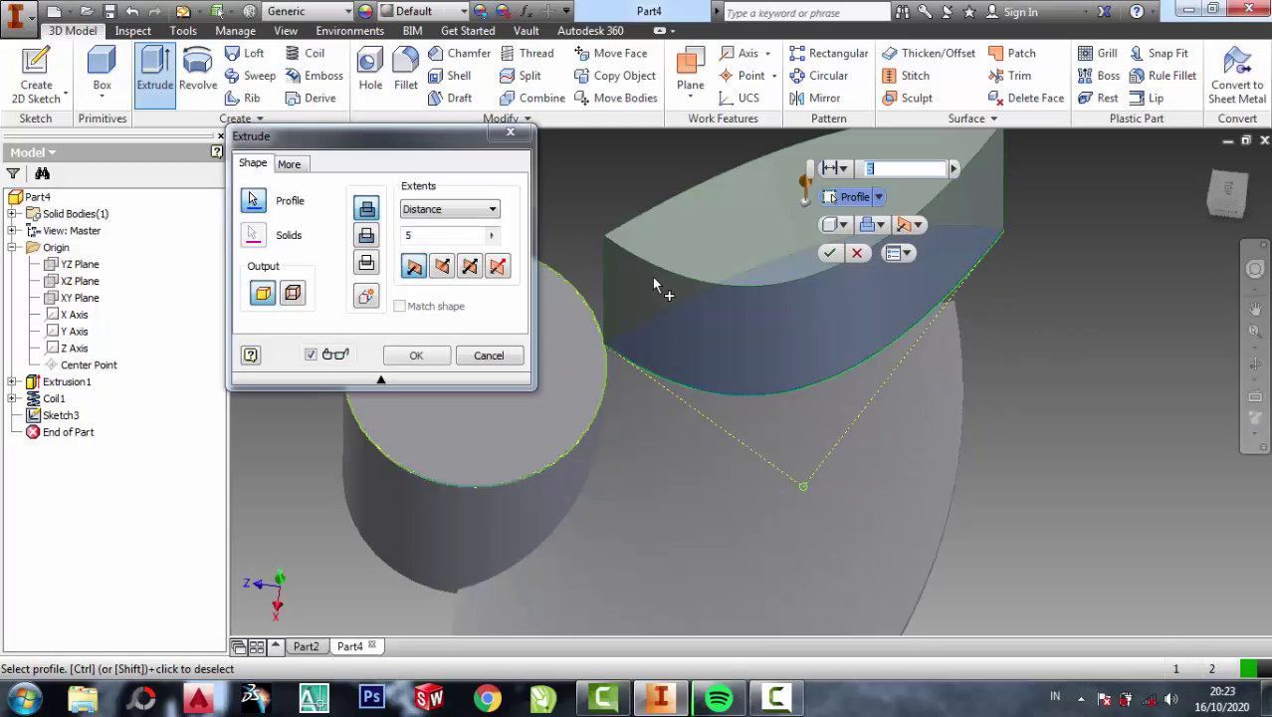
{"action": "left_click", "coordinate": [366, 234]}
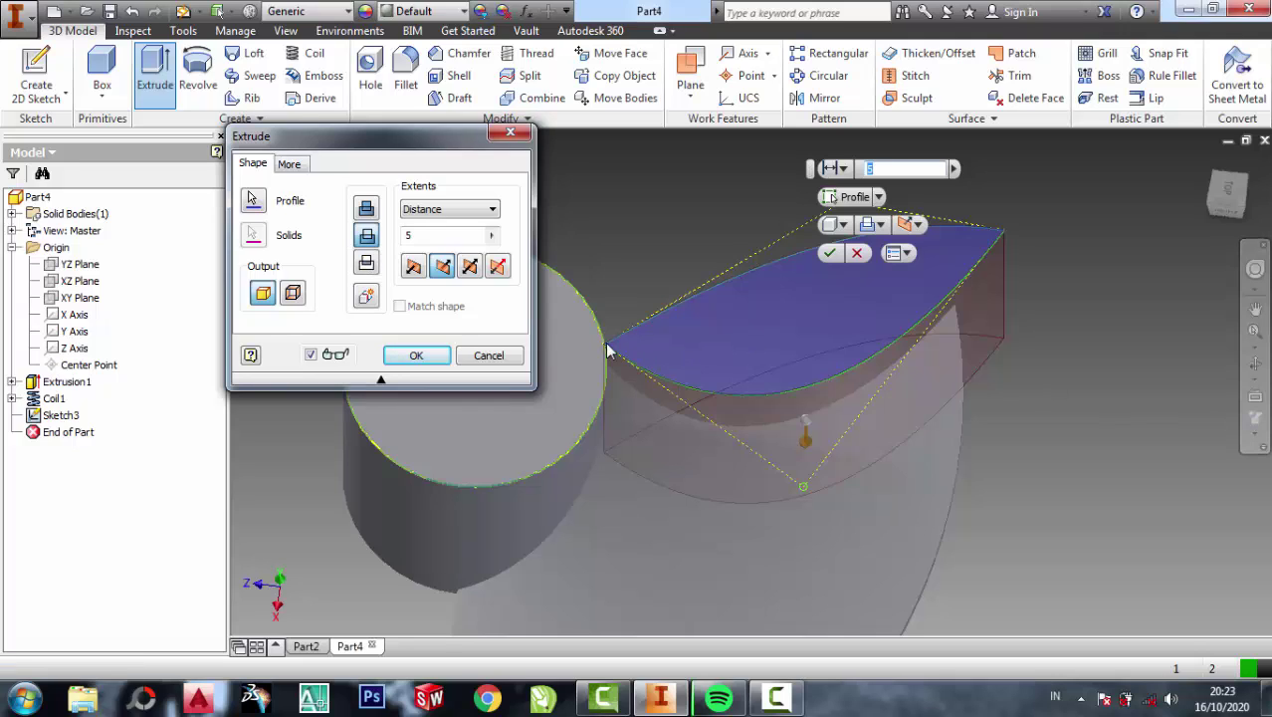
{"action": "left_click", "coordinate": [403, 237]}
{"action": "type", "text": "1"}
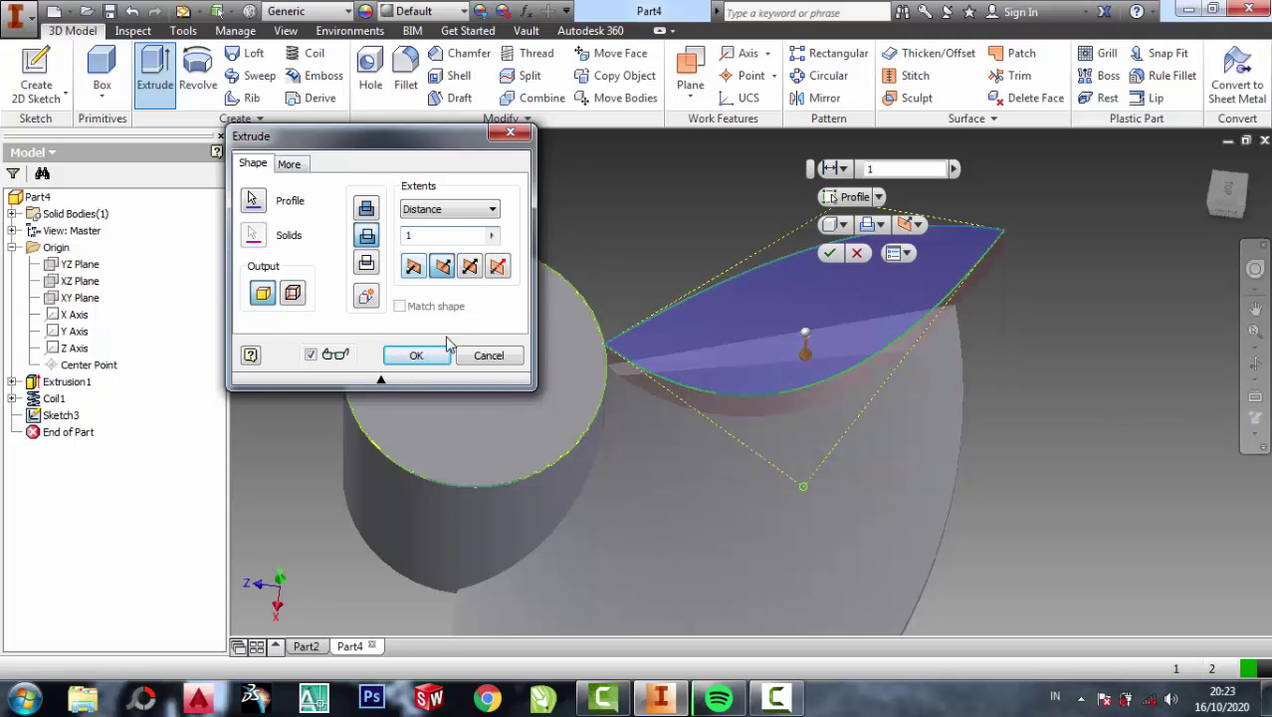
{"action": "double_click", "coordinate": [425, 234]}
{"action": "type", "text": "2"}
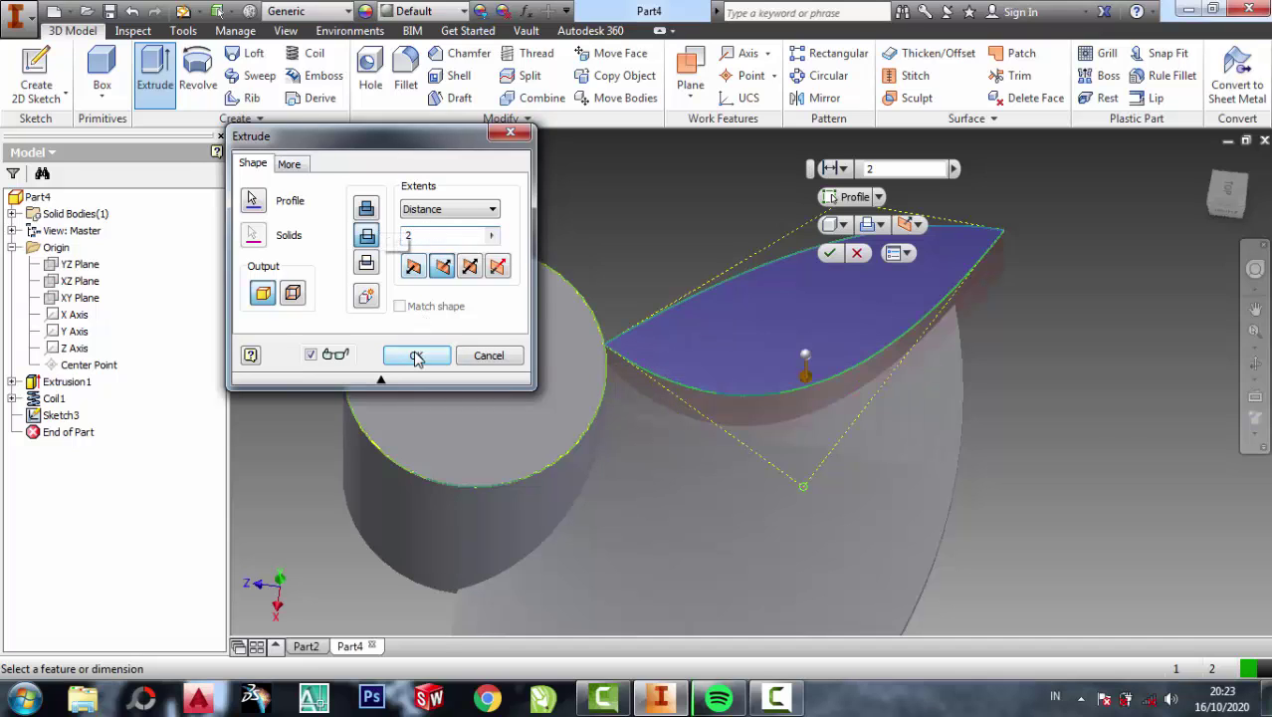
{"action": "left_click", "coordinate": [416, 358]}
{"action": "scroll", "coordinate": [993, 272], "scroll_direction": "up", "scroll_amount": 3}
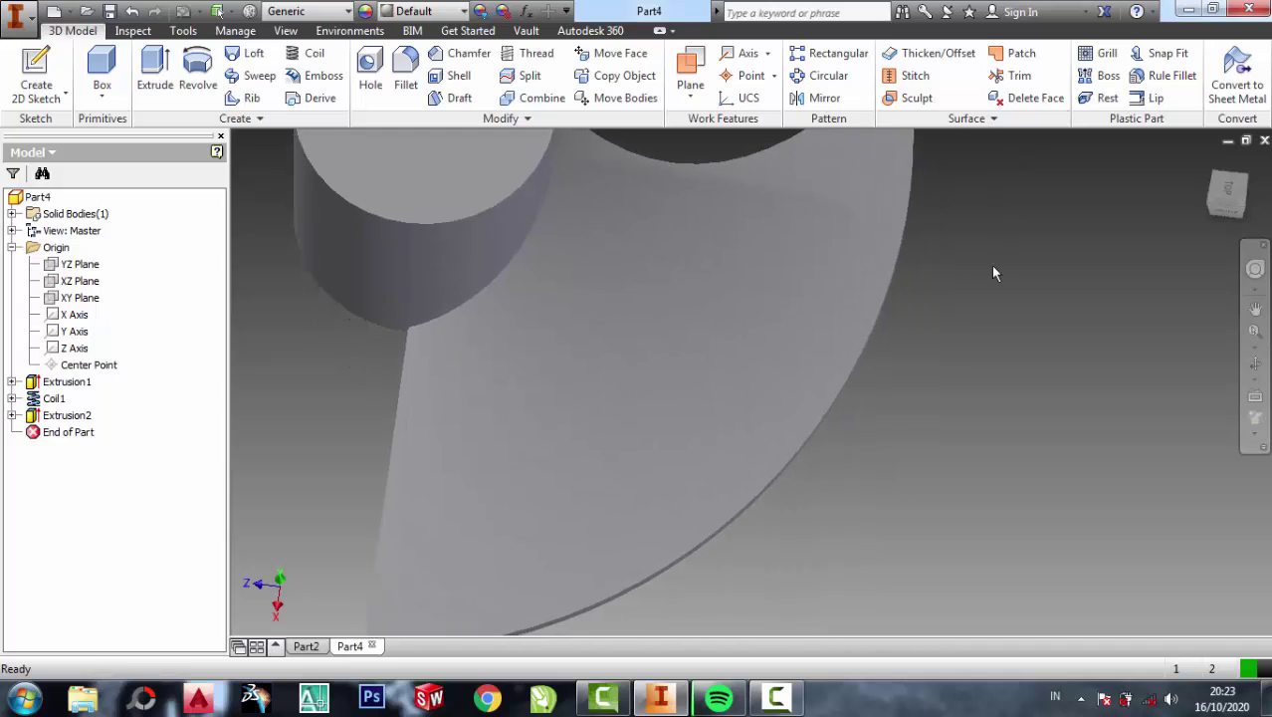
{"action": "scroll", "coordinate": [990, 265], "scroll_direction": "down", "scroll_amount": 3}
Start a fillet on the blade's lower curved edge near the tip
{"action": "scroll", "coordinate": [980, 247], "scroll_direction": "up", "scroll_amount": 2}
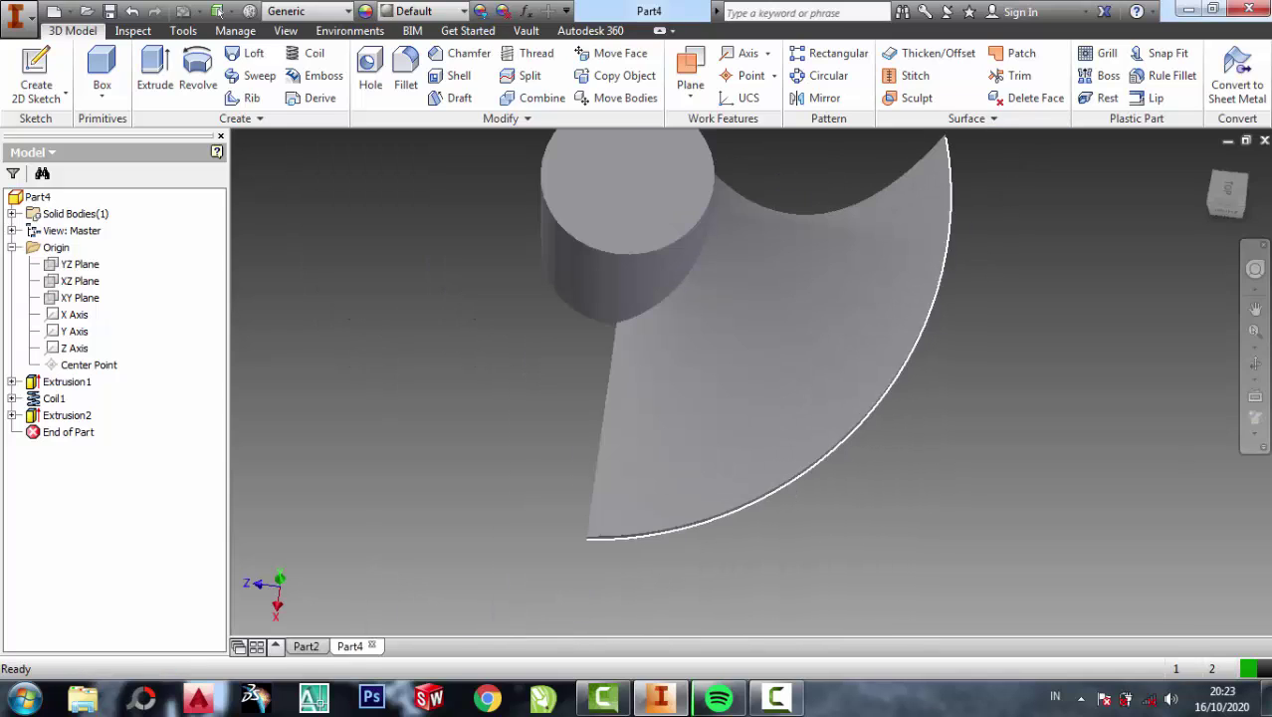
{"action": "left_click", "coordinate": [1255, 365]}
{"action": "mouse_move", "coordinate": [746, 478]}
{"action": "left_mouse_down"}
{"action": "mouse_move", "coordinate": [791, 406]}
{"action": "mouse_move", "coordinate": [812, 441]}
{"action": "left_mouse_up"}
{"action": "left_click_drag", "start_coordinate": [721, 284], "coordinate": [806, 427]}
{"action": "right_click", "coordinate": [765, 304]}
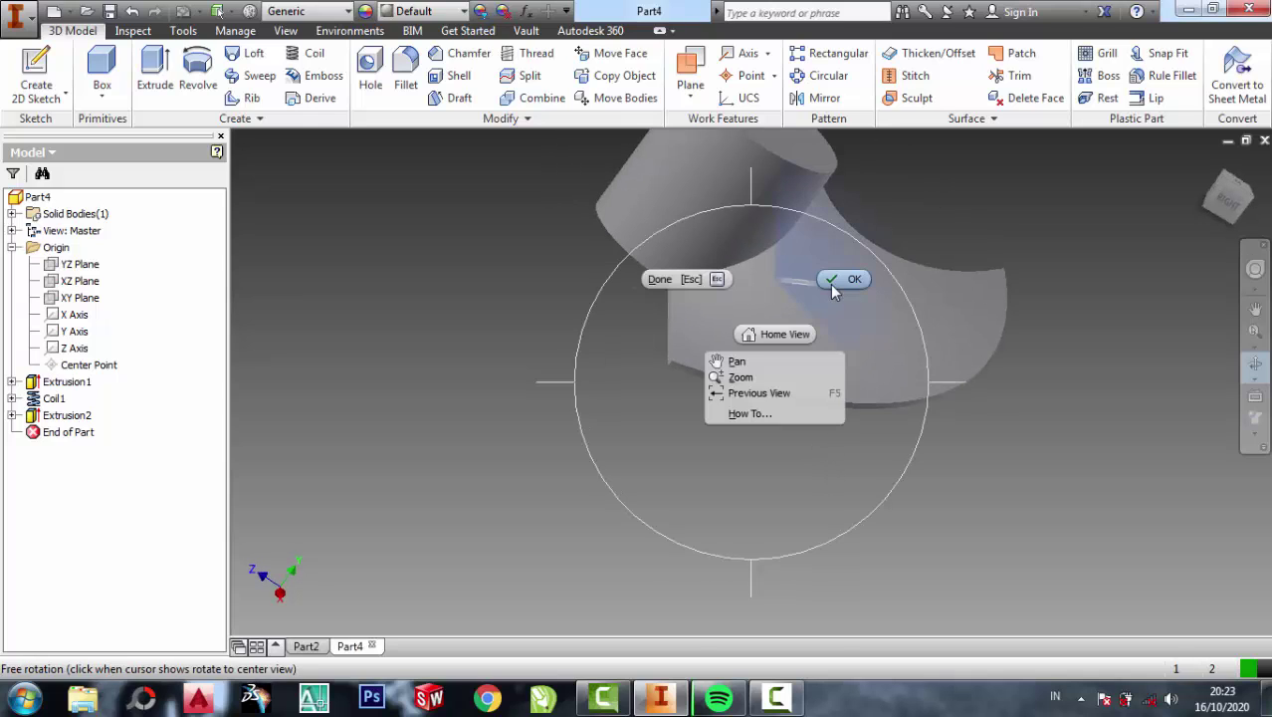
{"action": "left_click", "coordinate": [834, 281]}
{"action": "left_click", "coordinate": [406, 84]}
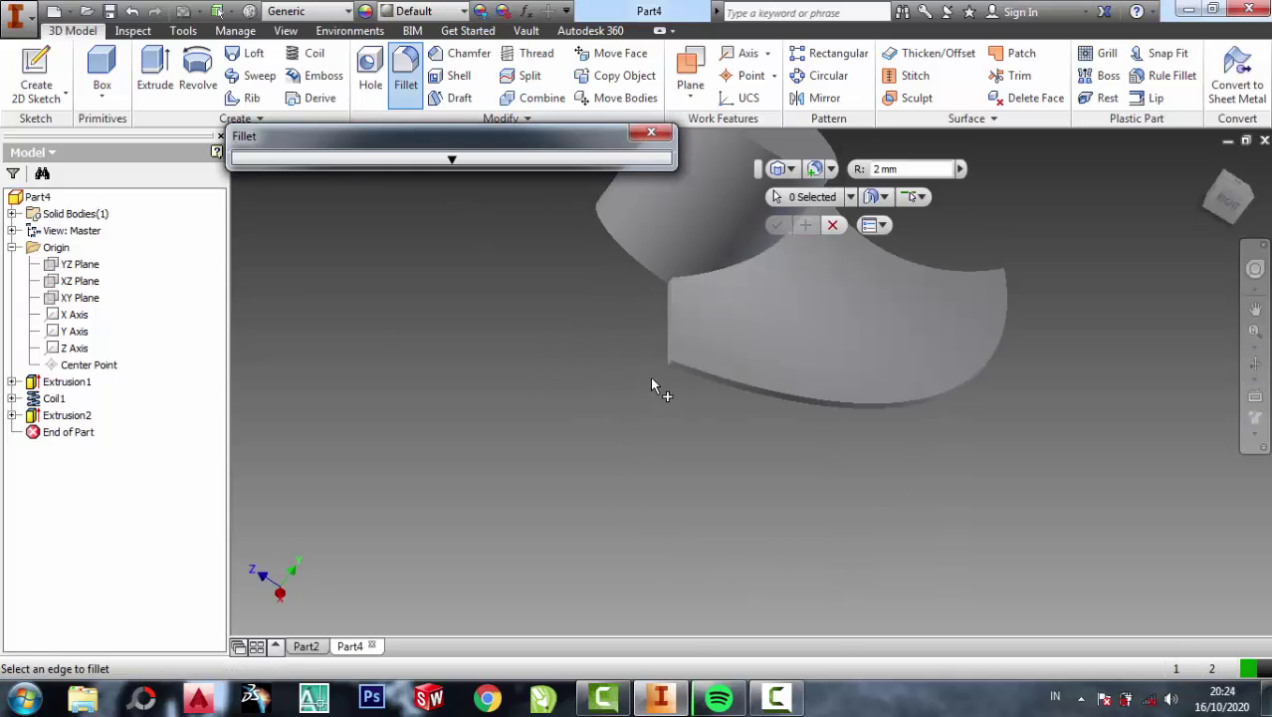
{"action": "scroll", "coordinate": [662, 381], "scroll_direction": "up", "scroll_amount": 3}
{"action": "left_click", "coordinate": [678, 374]}
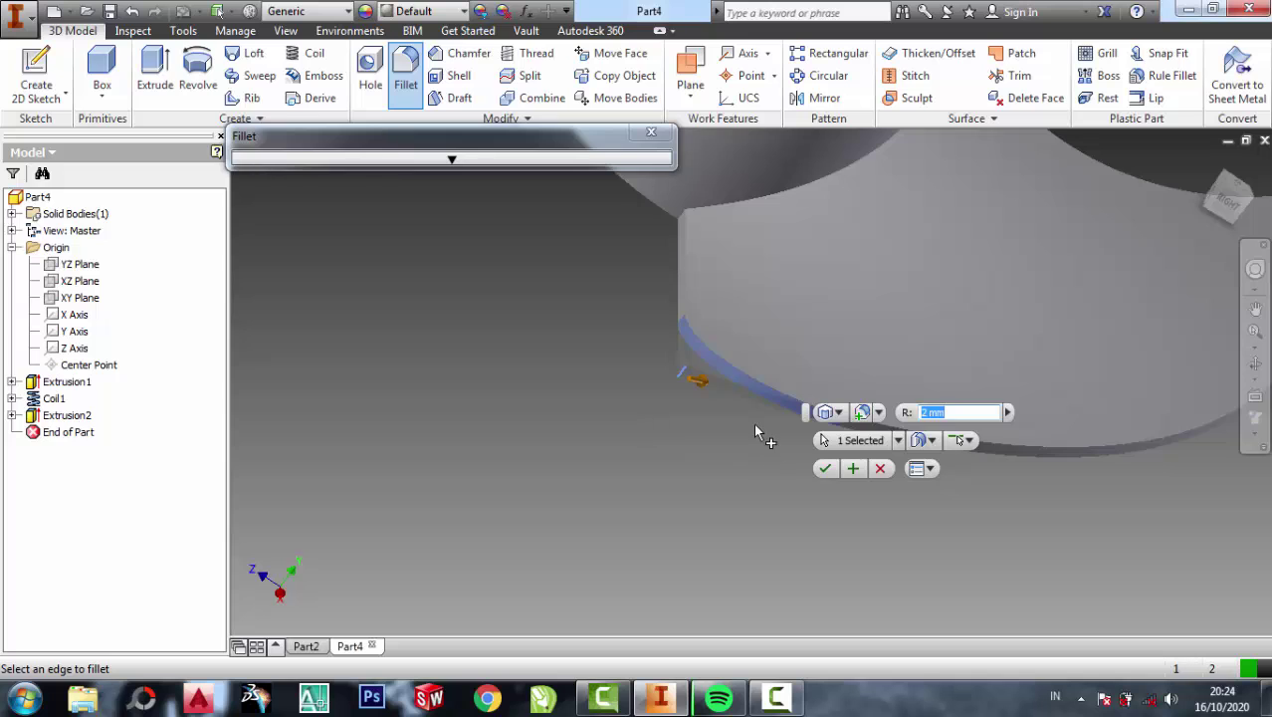
Apply a 2 mm radius to the selected blade-tip edge as Fillet1
{"action": "scroll", "coordinate": [756, 433], "scroll_direction": "down", "scroll_amount": 3}
{"action": "scroll", "coordinate": [893, 397], "scroll_direction": "down", "scroll_amount": 2}
{"action": "scroll", "coordinate": [918, 378], "scroll_direction": "up", "scroll_amount": 3}
{"action": "scroll", "coordinate": [921, 384], "scroll_direction": "up", "scroll_amount": 2}
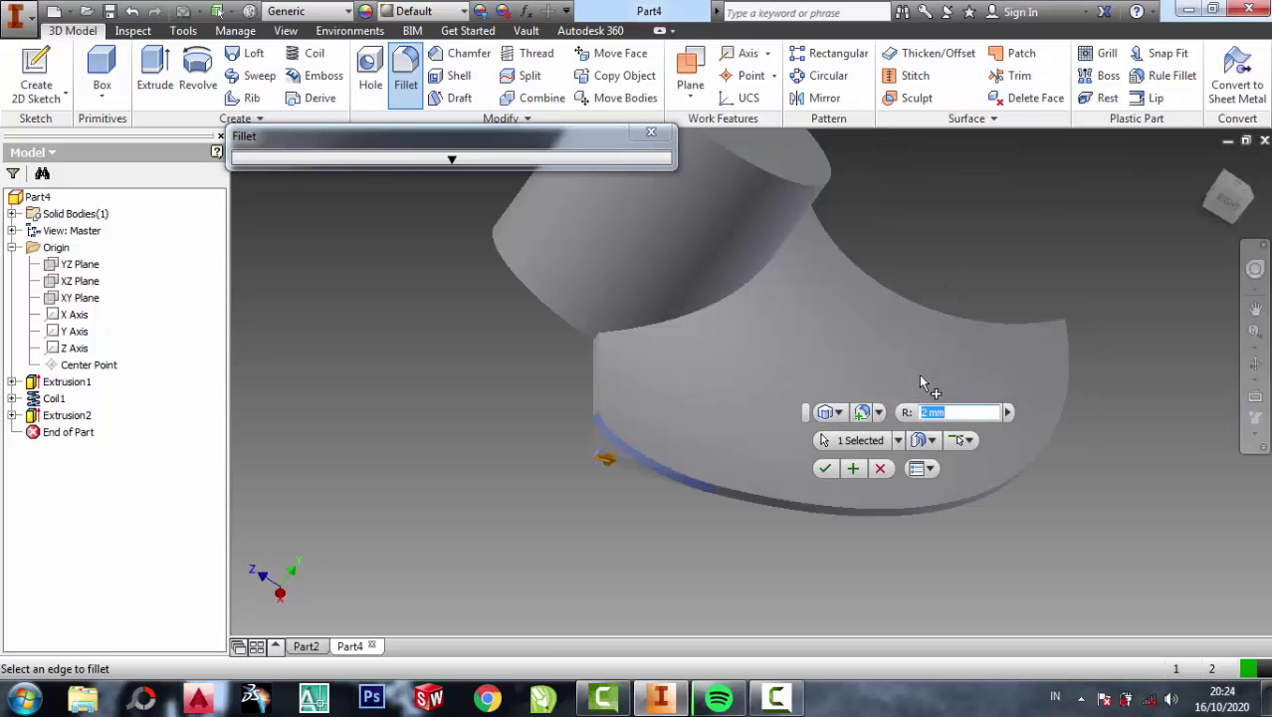
{"action": "left_click", "coordinate": [1255, 363]}
{"action": "mouse_move", "coordinate": [755, 333]}
{"action": "left_mouse_down"}
{"action": "mouse_move", "coordinate": [707, 352]}
{"action": "mouse_move", "coordinate": [717, 373]}
{"action": "left_mouse_up"}
{"action": "key", "text": "F2"}
{"action": "left_click_drag", "start_coordinate": [647, 398], "coordinate": [671, 293]}
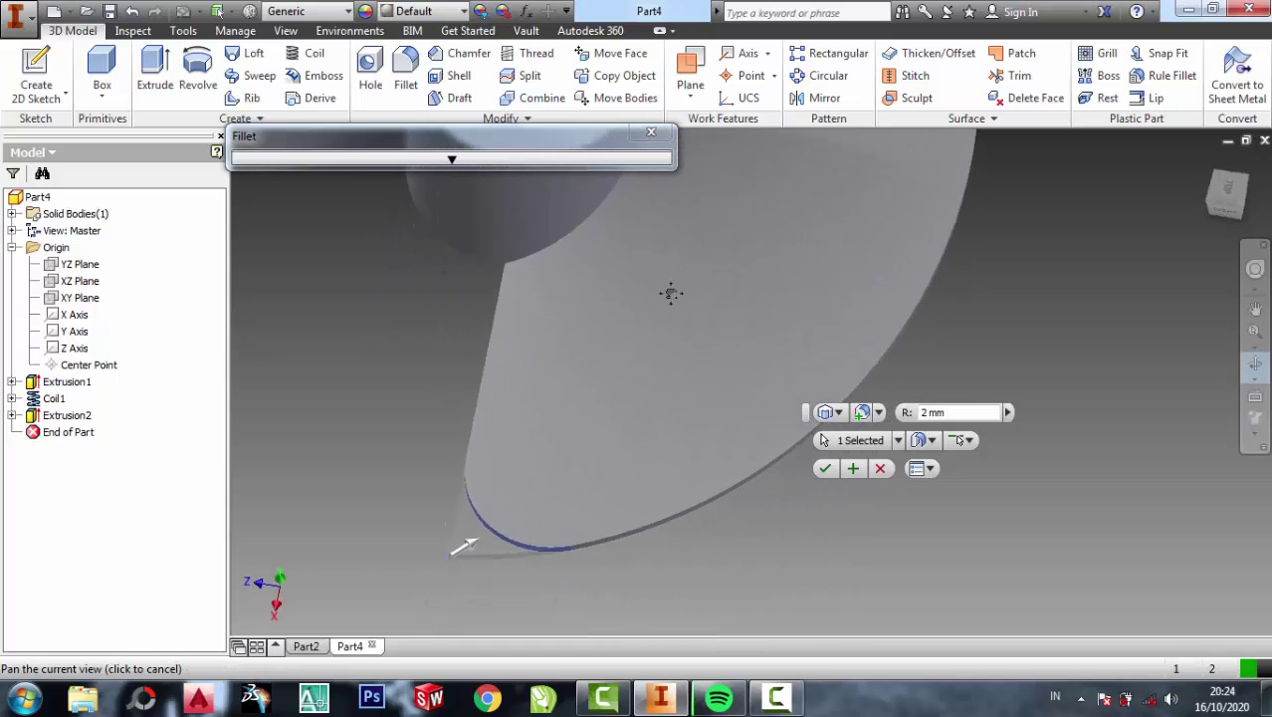
{"action": "key", "text": "F4"}
{"action": "left_click", "coordinate": [824, 469]}
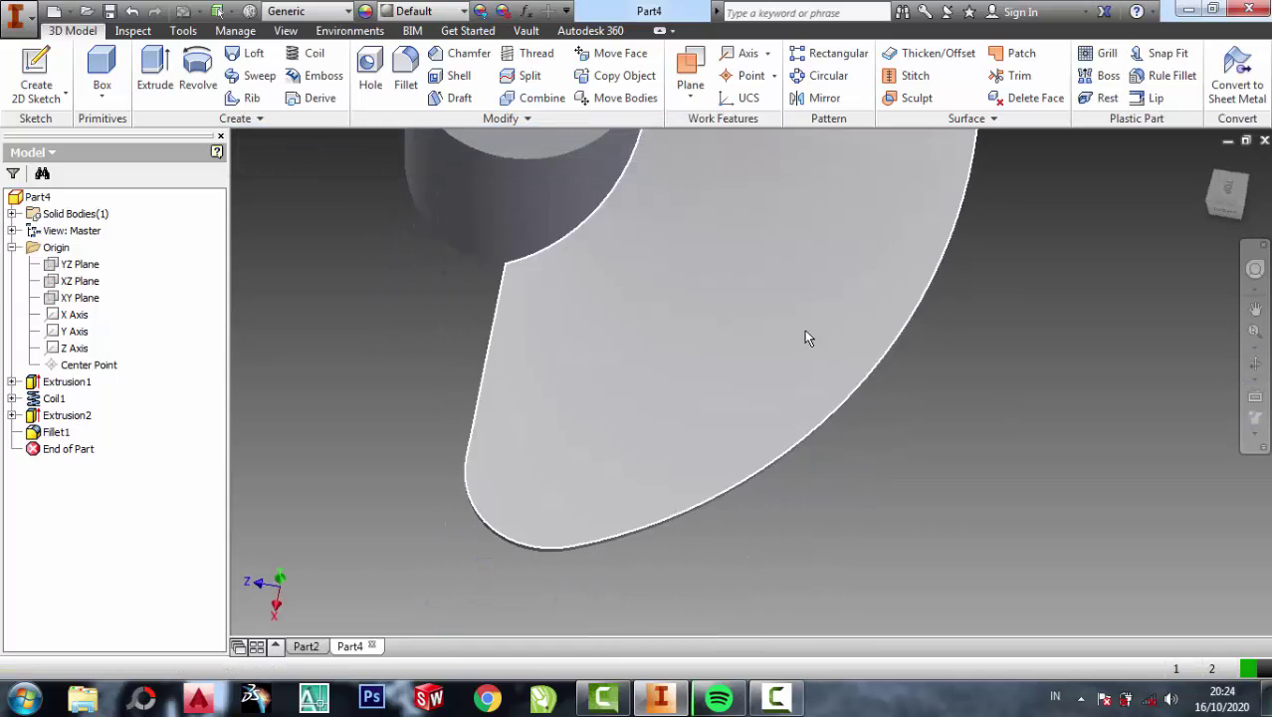
{"action": "left_click_drag", "start_coordinate": [806, 335], "coordinate": [747, 538]}
Fillet the curved edge where the blade meets the hub with a 1 mm radius
{"action": "left_click", "coordinate": [1257, 366]}
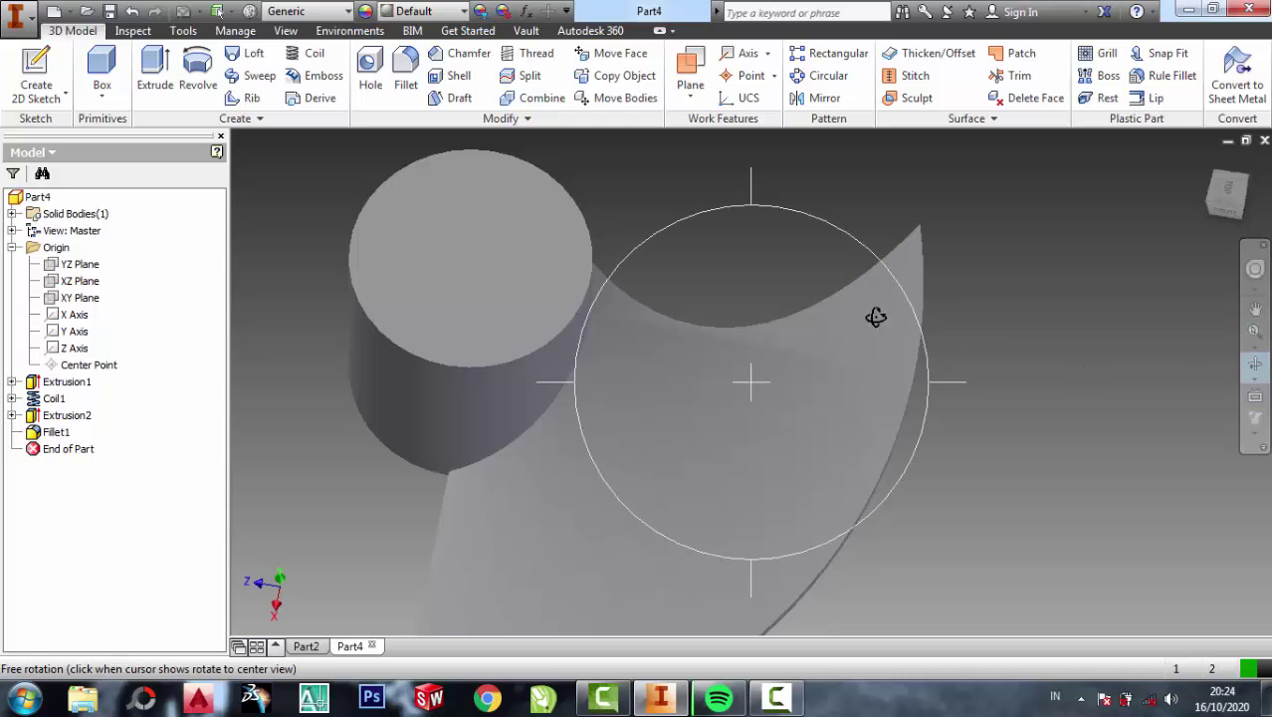
{"action": "mouse_move", "coordinate": [875, 316]}
{"action": "left_mouse_down"}
{"action": "mouse_move", "coordinate": [789, 352]}
{"action": "mouse_move", "coordinate": [1045, 239]}
{"action": "mouse_move", "coordinate": [960, 197]}
{"action": "left_mouse_up"}
{"action": "right_click", "coordinate": [960, 197]}
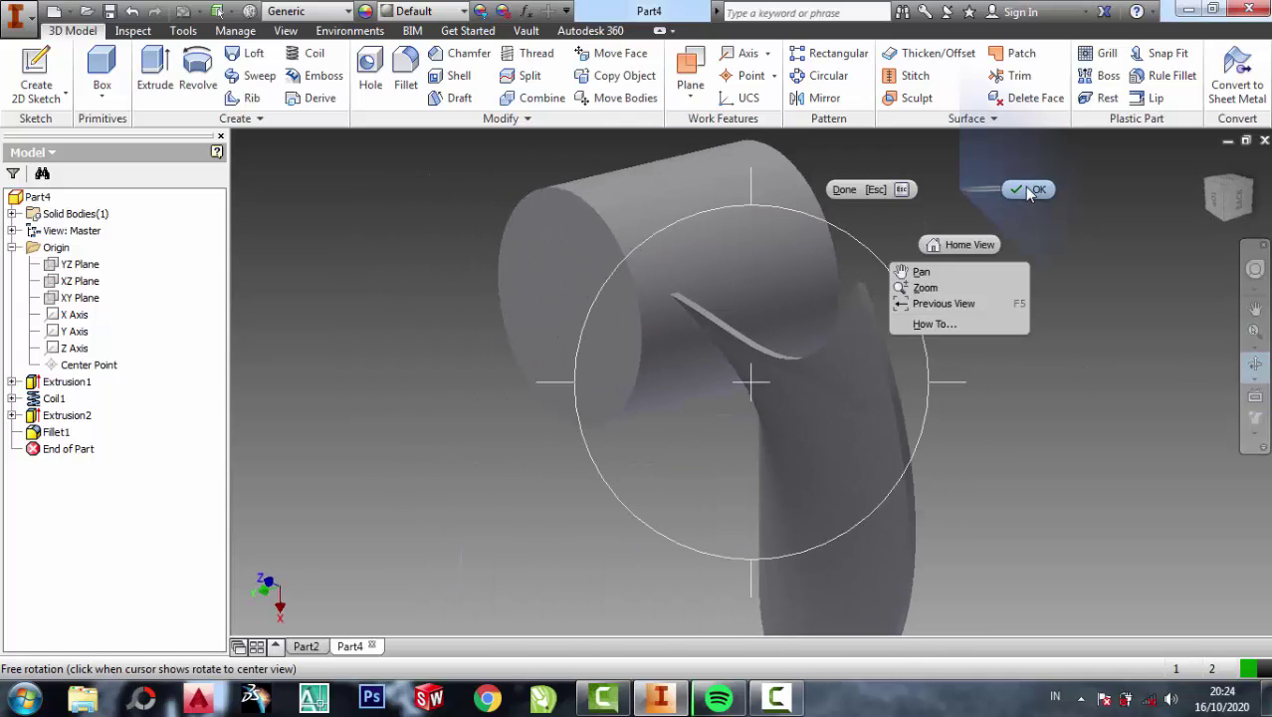
{"action": "left_click", "coordinate": [1024, 186]}
{"action": "left_click", "coordinate": [405, 72]}
{"action": "scroll", "coordinate": [839, 291], "scroll_direction": "up", "scroll_amount": 5}
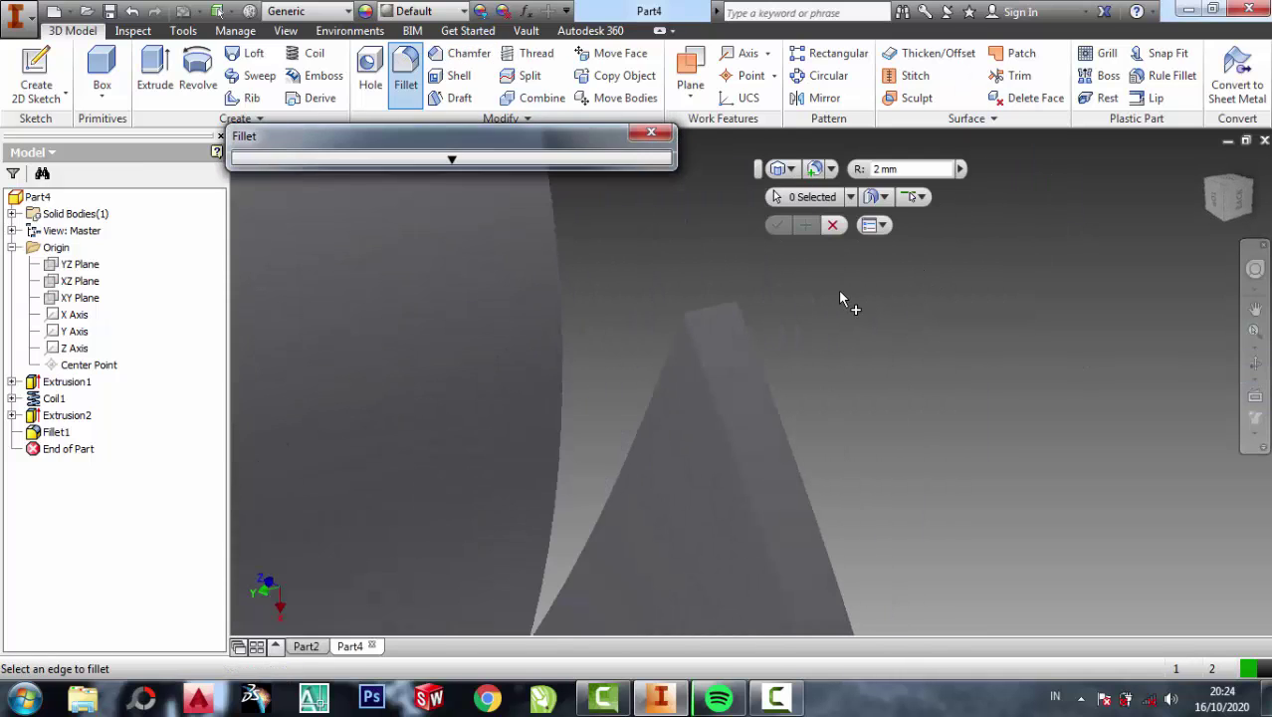
{"action": "left_click", "coordinate": [724, 311]}
{"action": "scroll", "coordinate": [847, 274], "scroll_direction": "down", "scroll_amount": 3}
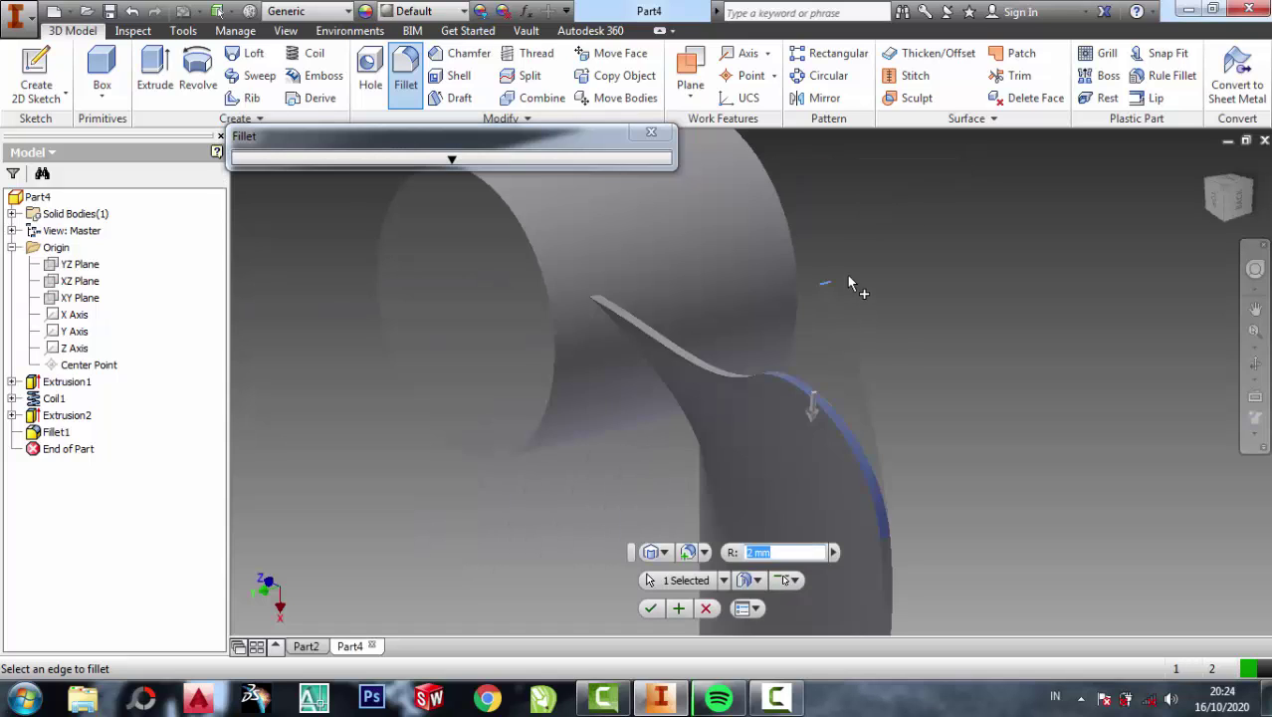
{"action": "scroll", "coordinate": [823, 416], "scroll_direction": "down", "scroll_amount": 2}
{"action": "type", "text": "1"}
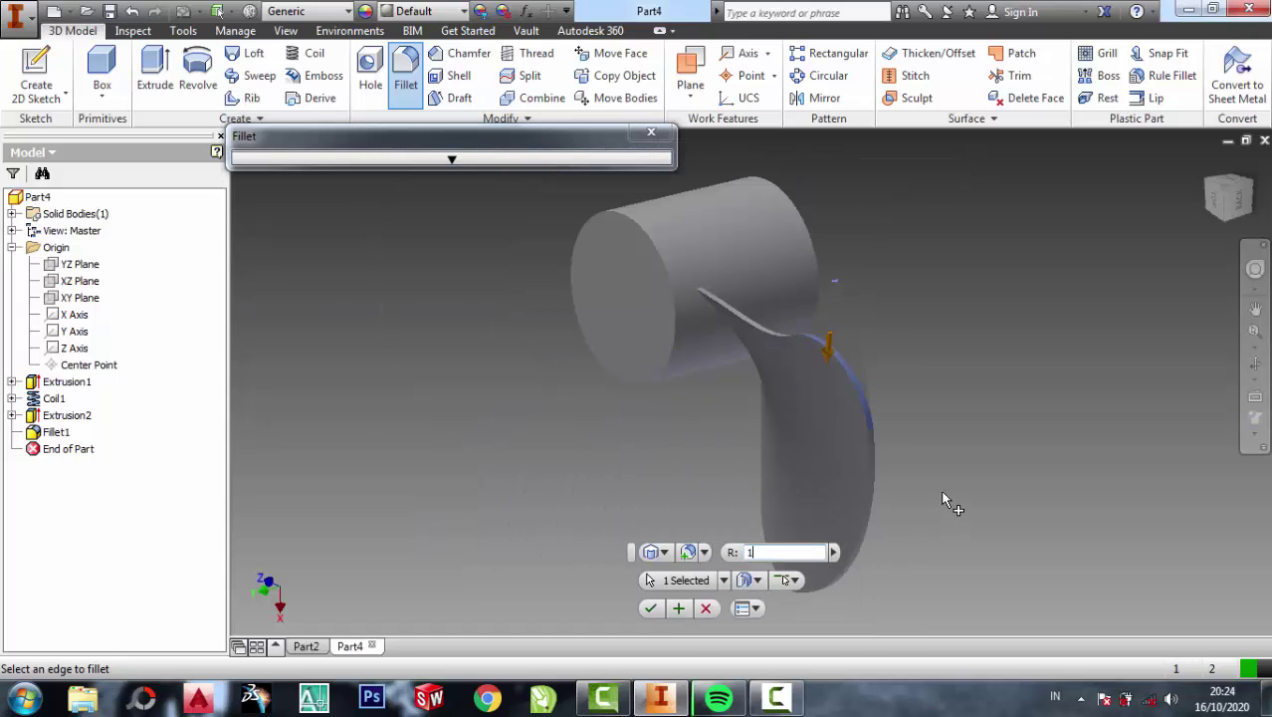
{"action": "left_click", "coordinate": [652, 608]}
{"action": "left_click", "coordinate": [1255, 364]}
{"action": "mouse_move", "coordinate": [846, 412]}
{"action": "left_mouse_down"}
{"action": "mouse_move", "coordinate": [892, 265]}
{"action": "mouse_move", "coordinate": [801, 432]}
{"action": "left_mouse_up"}
{"action": "right_click", "coordinate": [801, 431]}
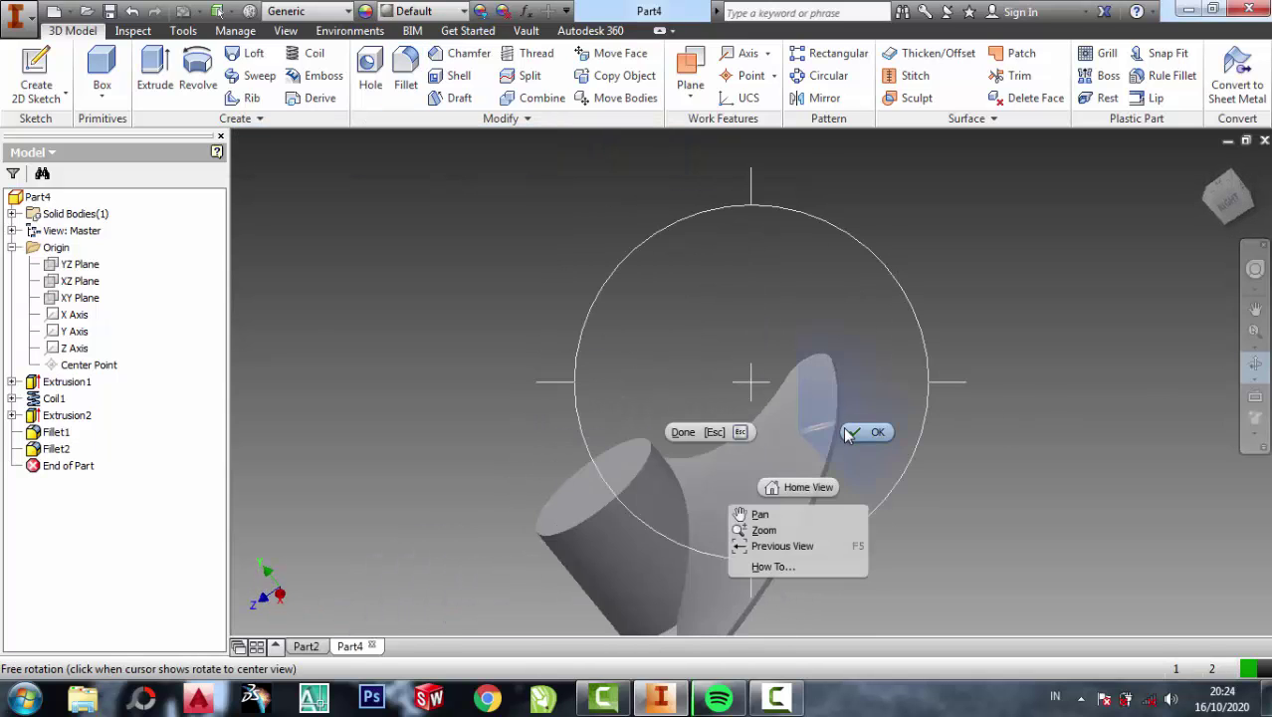
{"action": "left_click", "coordinate": [854, 432]}
{"action": "left_click", "coordinate": [1205, 165]}
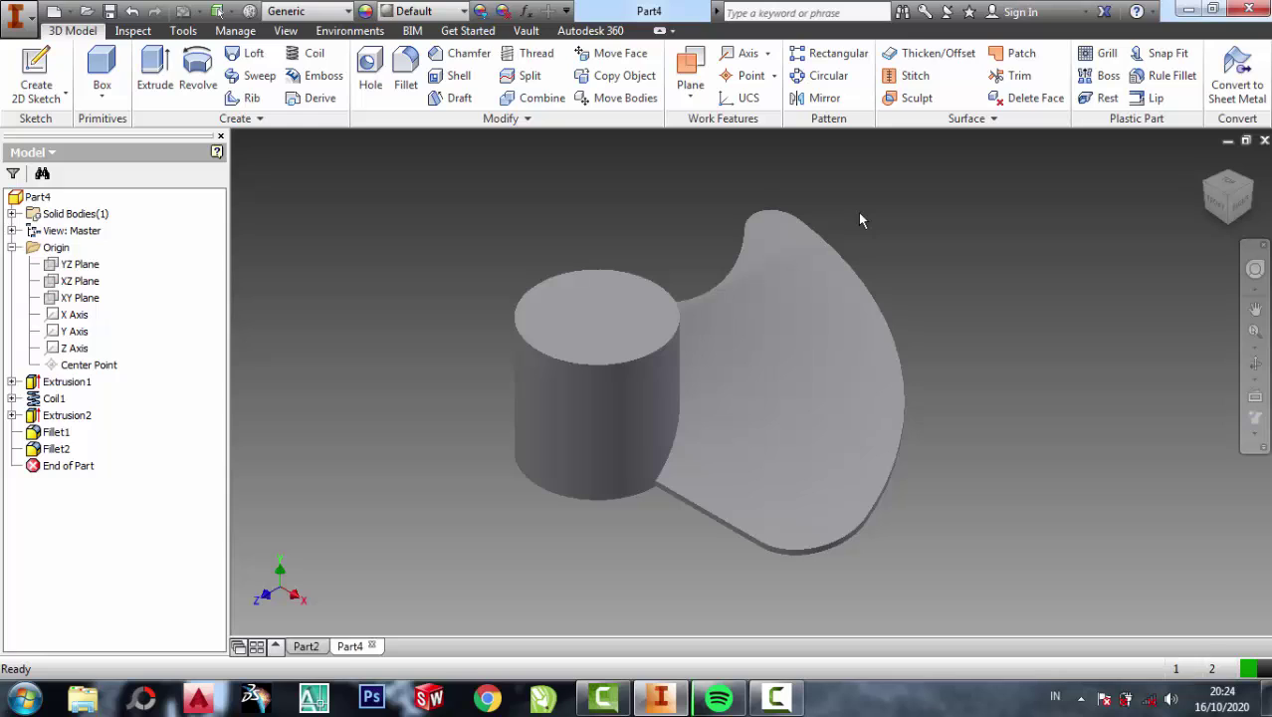
Undo the earlier fillet and refillet the blade-tip edge with a 0.5 radius
{"action": "key", "text": "ctrl+z"}
{"action": "scroll", "coordinate": [741, 173], "scroll_direction": "up", "scroll_amount": 5}
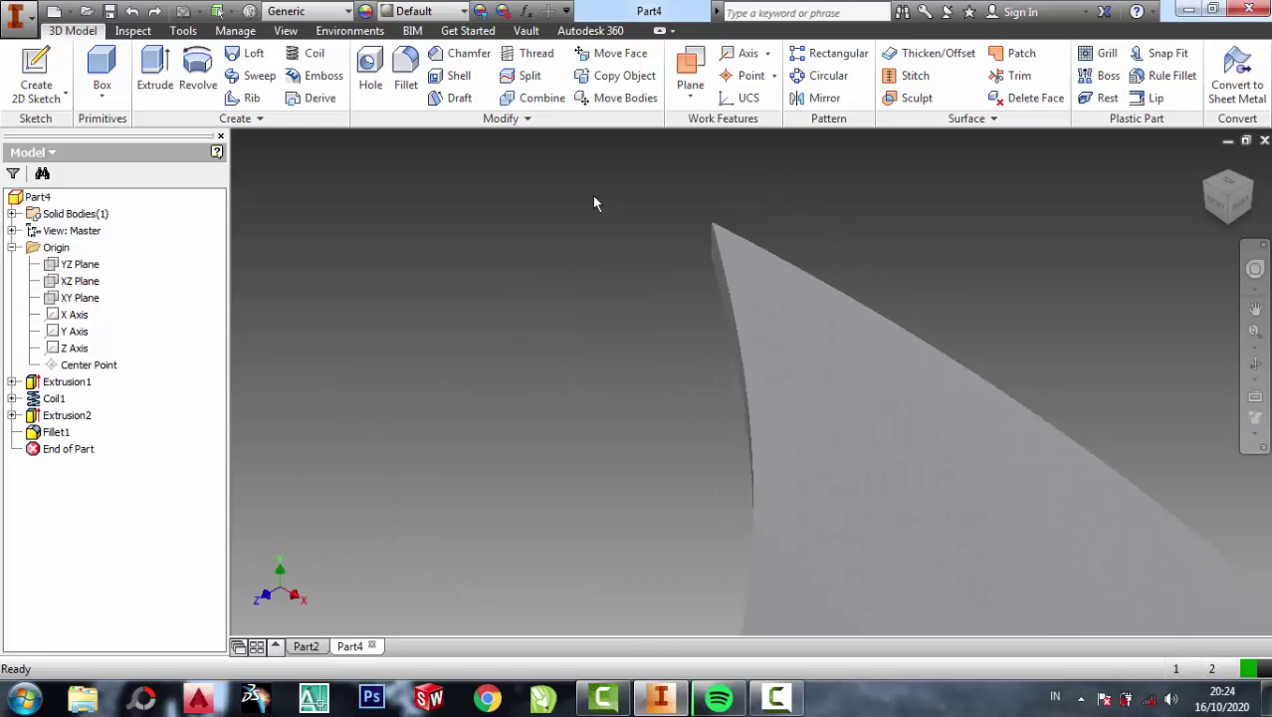
{"action": "left_click", "coordinate": [405, 79]}
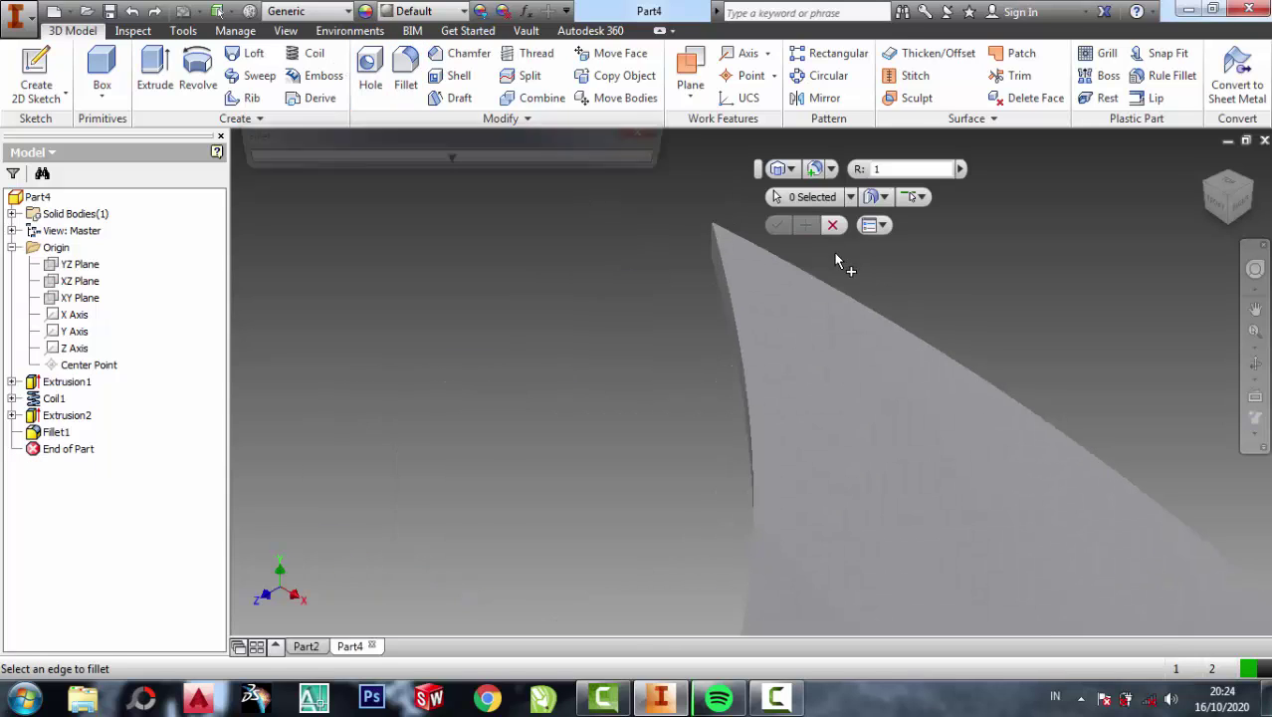
{"action": "left_click", "coordinate": [709, 233]}
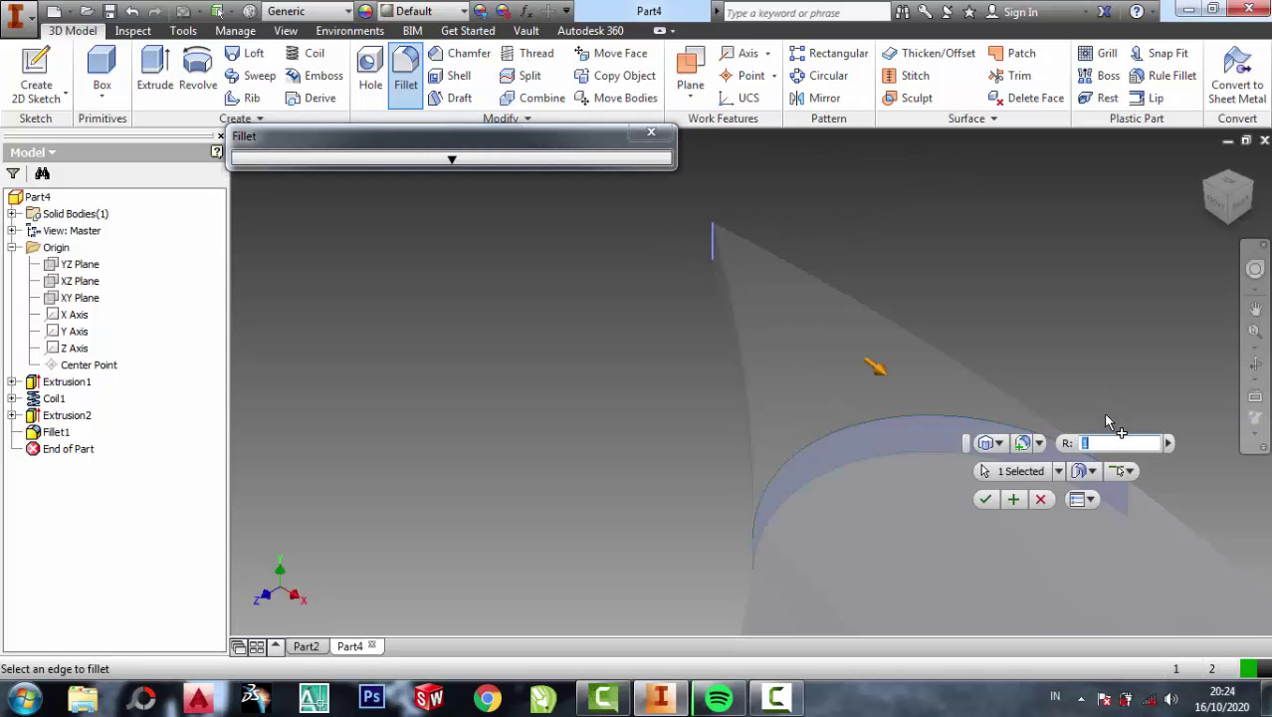
{"action": "type", "text": "."}
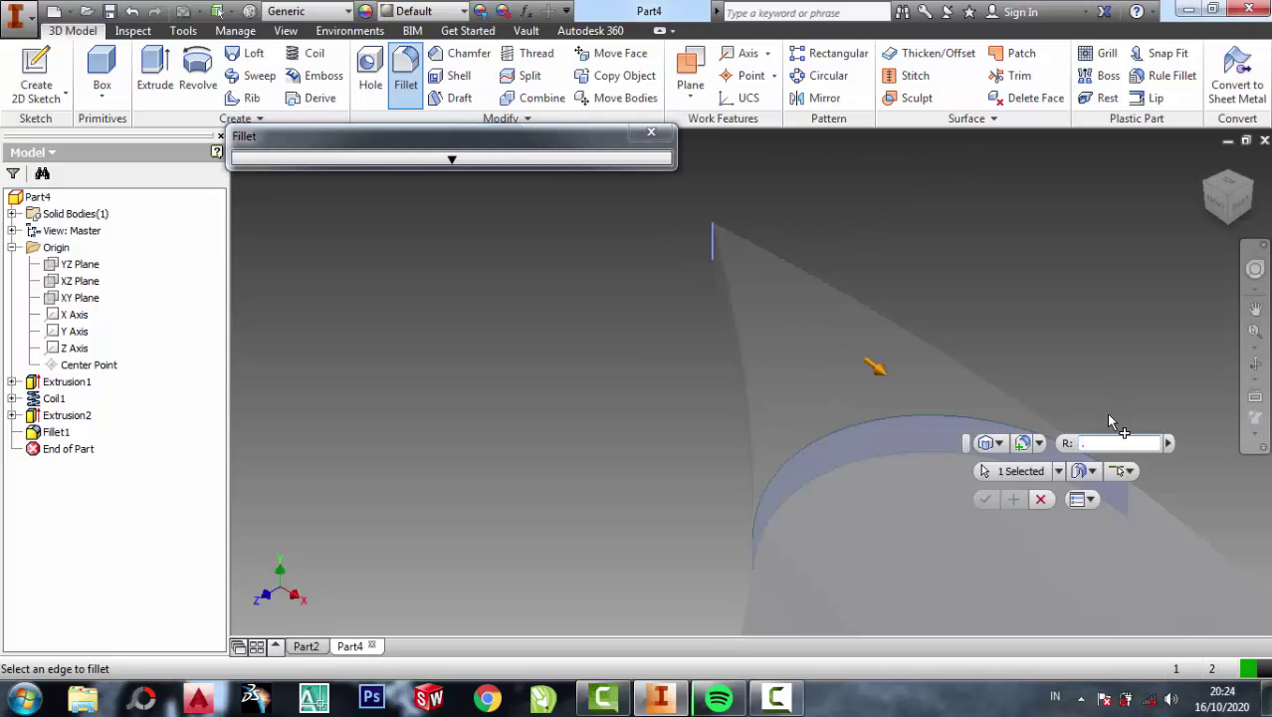
{"action": "type", "text": "5"}
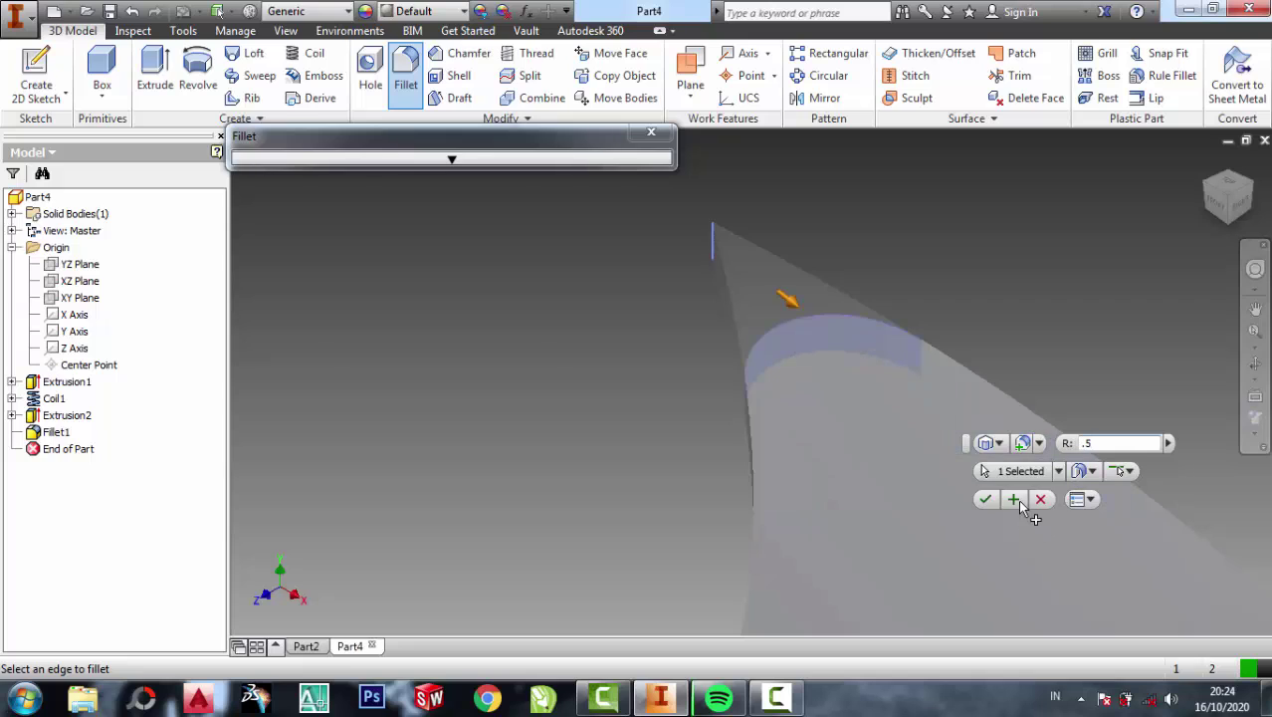
{"action": "left_click", "coordinate": [984, 500]}
{"action": "scroll", "coordinate": [987, 190], "scroll_direction": "down", "scroll_amount": 3}
{"action": "scroll", "coordinate": [964, 231], "scroll_direction": "down", "scroll_amount": 3}
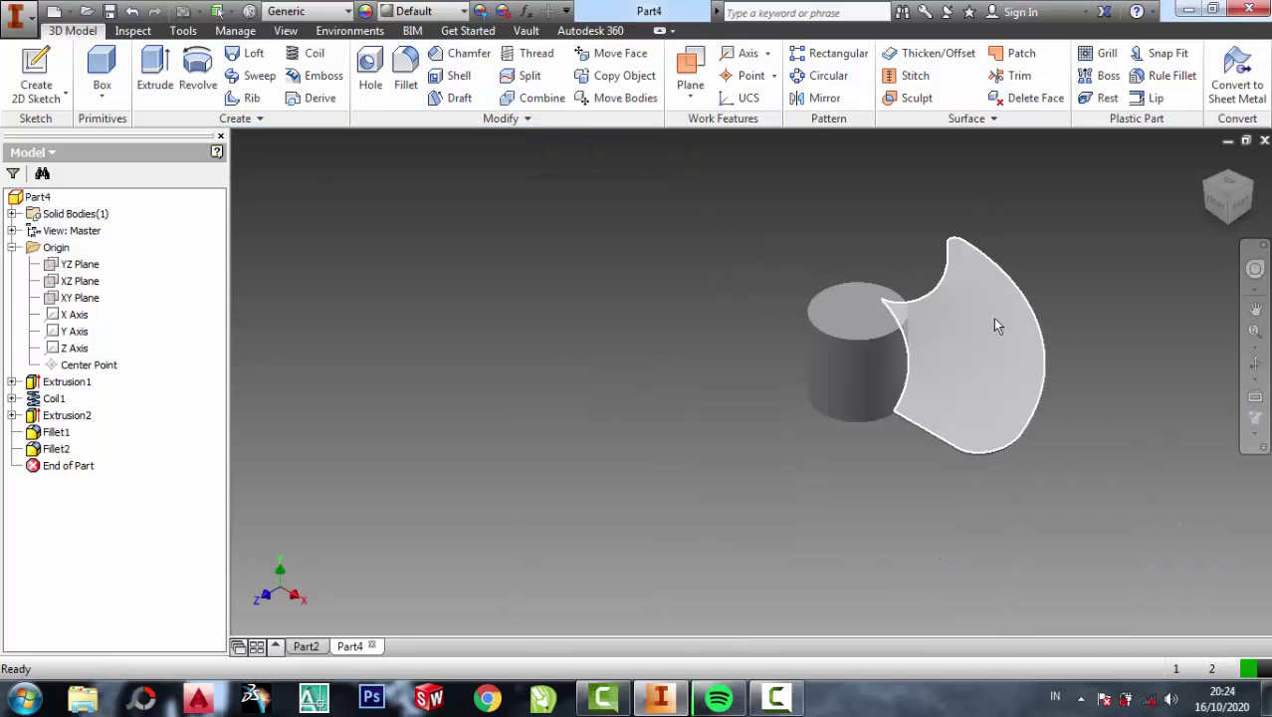
{"action": "scroll", "coordinate": [964, 229], "scroll_direction": "up", "scroll_amount": 2}
{"action": "scroll", "coordinate": [964, 218], "scroll_direction": "up", "scroll_amount": 3}
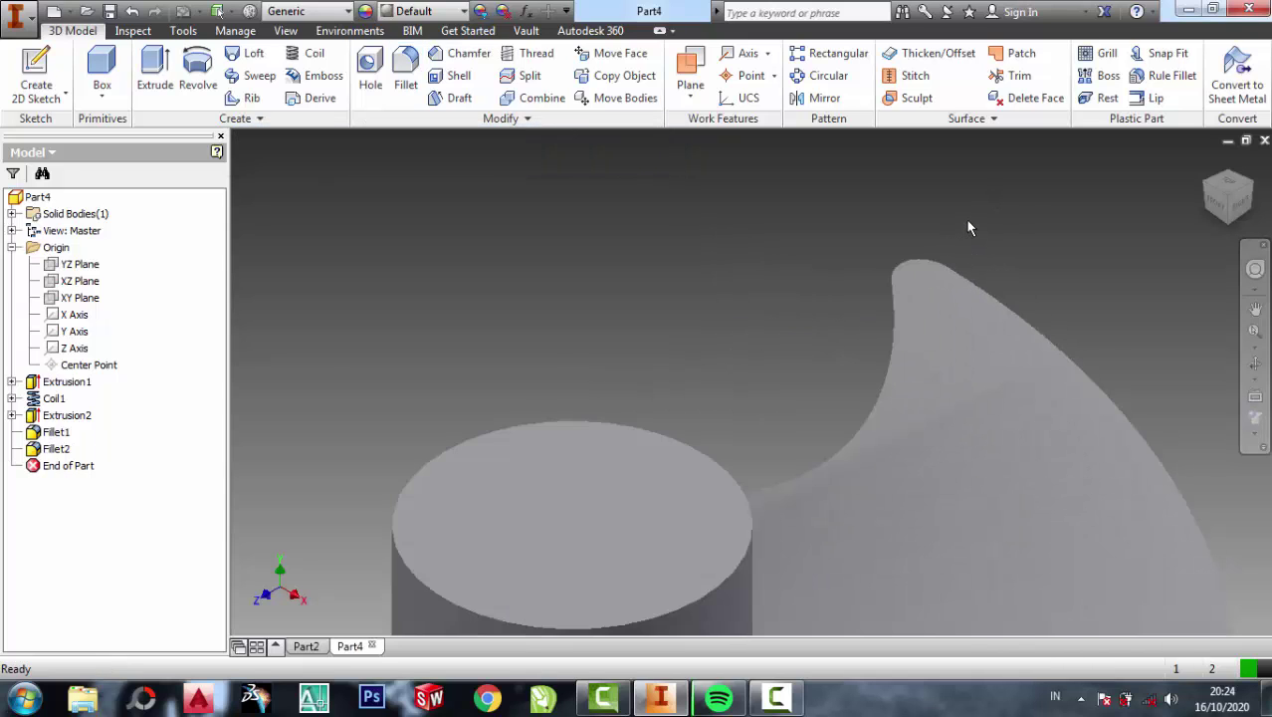
{"action": "scroll", "coordinate": [965, 218], "scroll_direction": "down", "scroll_amount": 2}
{"action": "left_click", "coordinate": [1254, 363]}
{"action": "mouse_move", "coordinate": [973, 429]}
{"action": "left_mouse_down"}
{"action": "mouse_move", "coordinate": [832, 420]}
{"action": "mouse_move", "coordinate": [734, 441]}
{"action": "mouse_move", "coordinate": [661, 435]}
{"action": "mouse_move", "coordinate": [749, 451]}
{"action": "mouse_move", "coordinate": [1005, 441]}
{"action": "mouse_move", "coordinate": [939, 438]}
{"action": "left_mouse_up"}
Circular-pattern Extrusion2, Fillet1 and Fillet2 three times about the Z axis
{"action": "right_click", "coordinate": [1045, 294]}
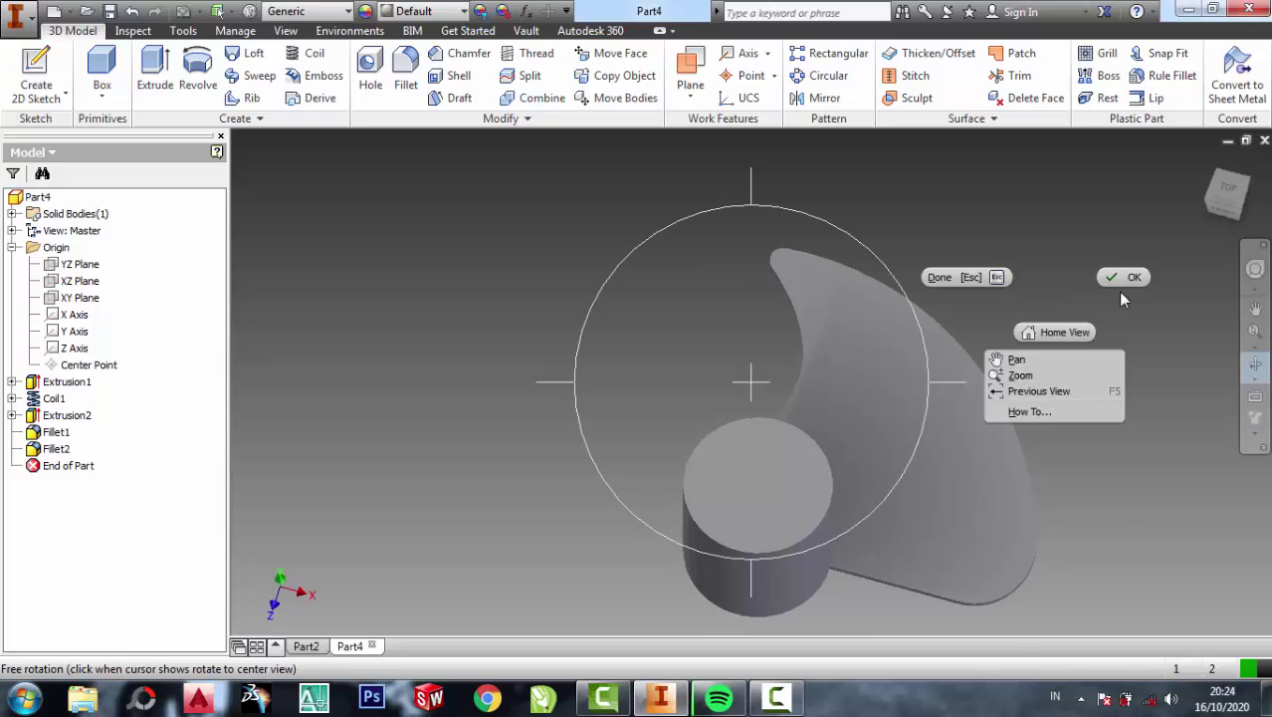
{"action": "left_click", "coordinate": [1121, 287]}
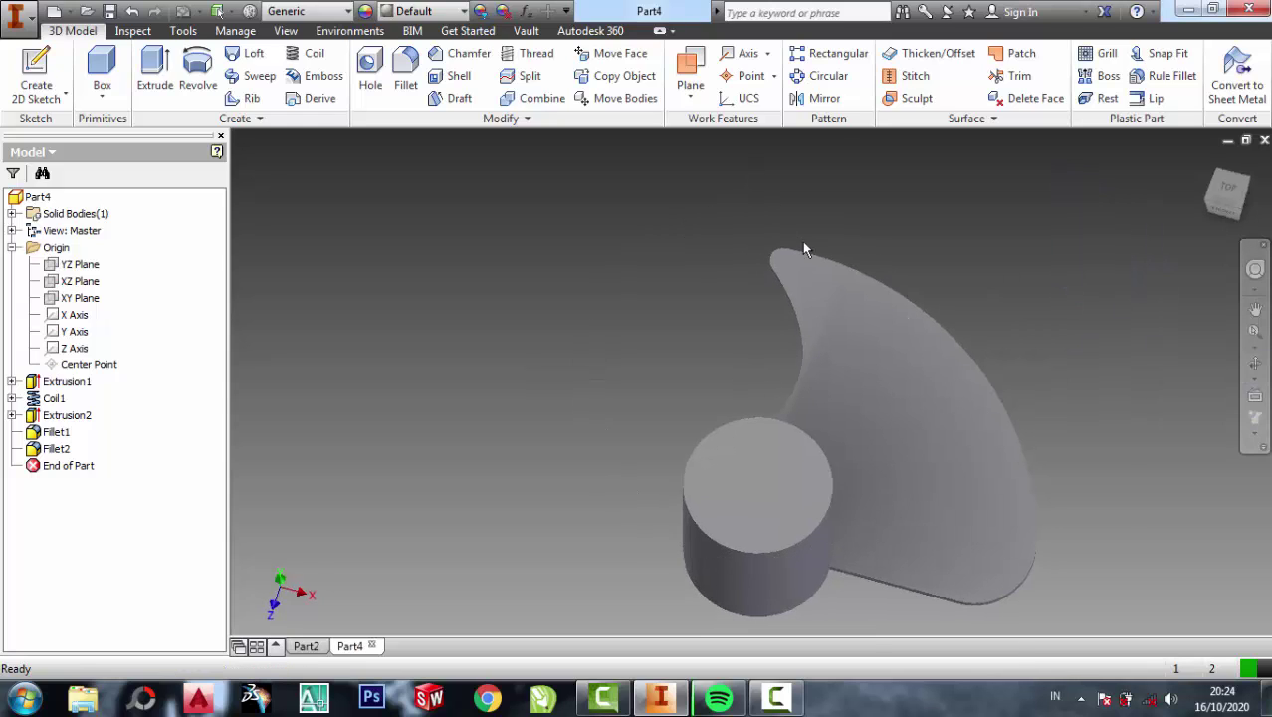
{"action": "left_click", "coordinate": [1205, 161]}
{"action": "left_click", "coordinate": [1255, 308]}
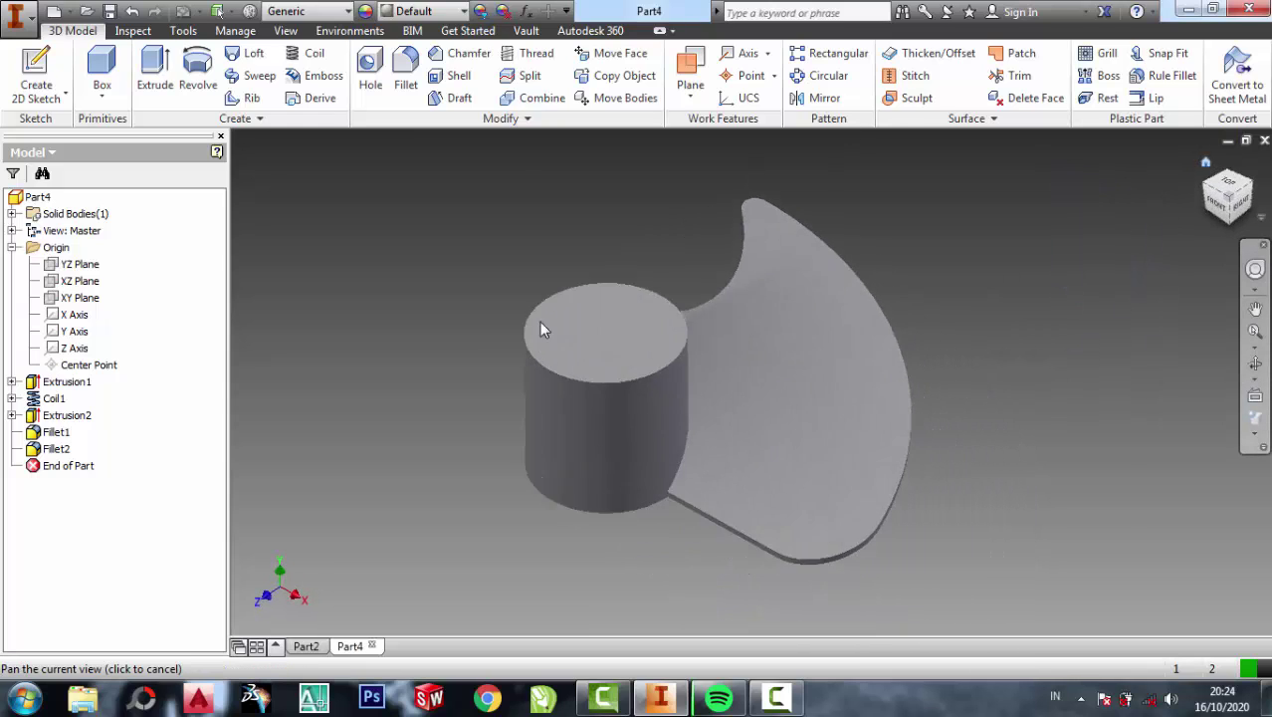
{"action": "left_click_drag", "start_coordinate": [541, 330], "coordinate": [530, 316]}
{"action": "left_click", "coordinate": [822, 75]}
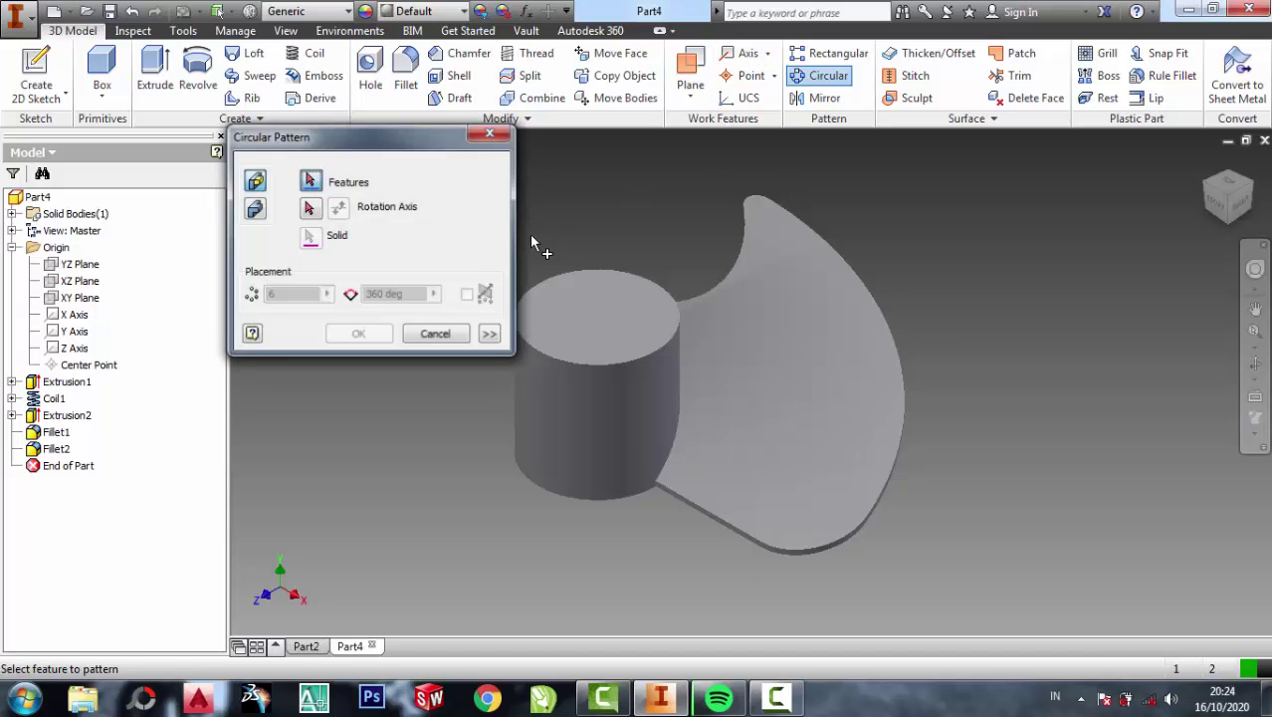
{"action": "middle_click_drag", "start_coordinate": [603, 221], "coordinate": [711, 258]}
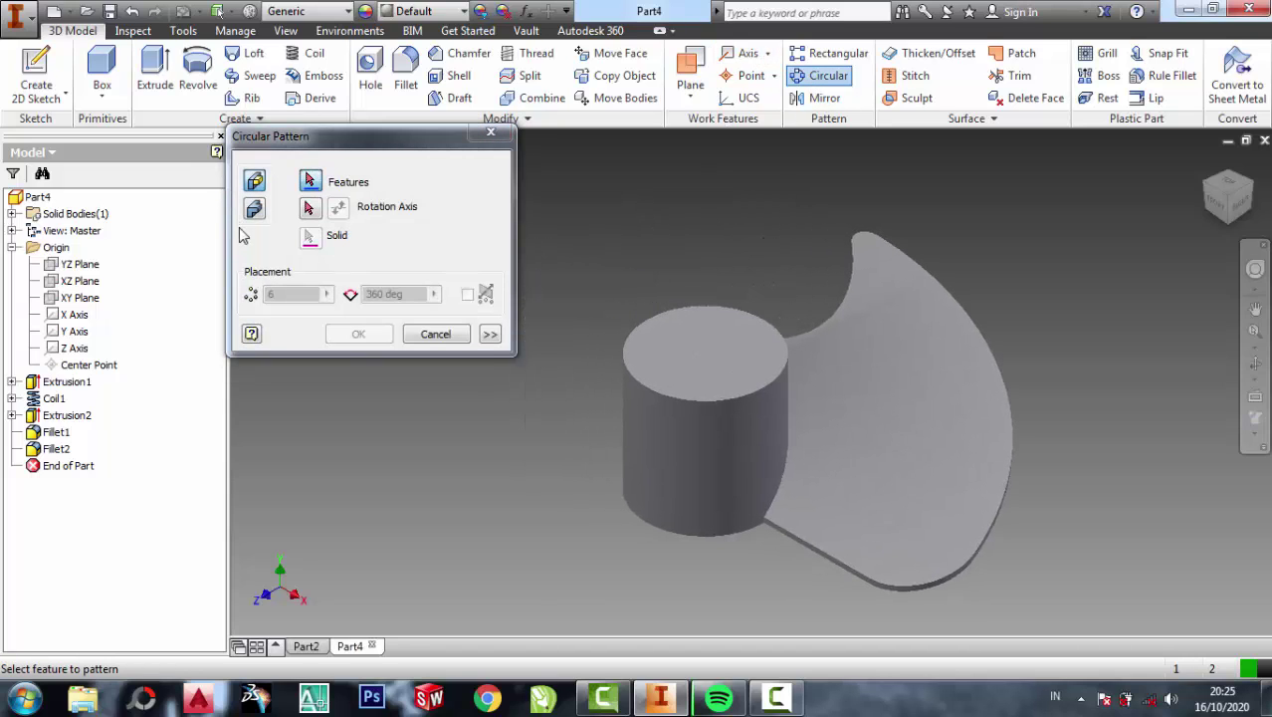
{"action": "left_click", "coordinate": [52, 398]}
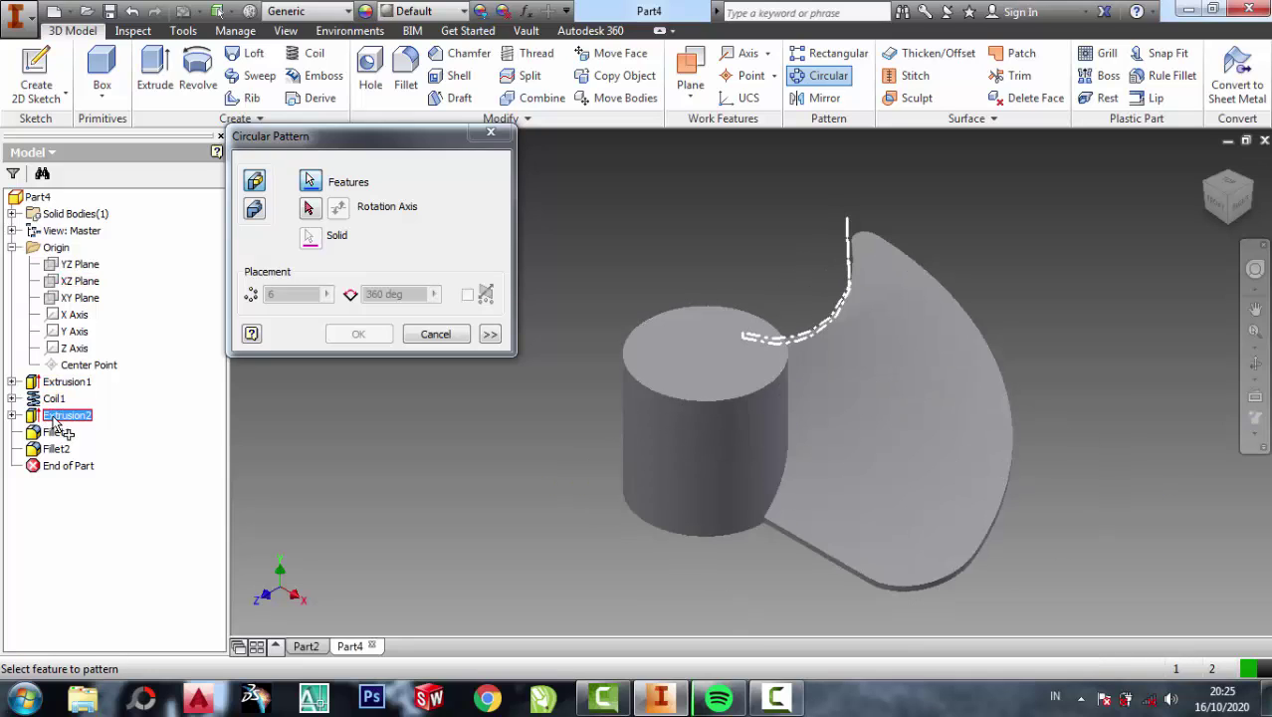
{"action": "left_click", "coordinate": [56, 448]}
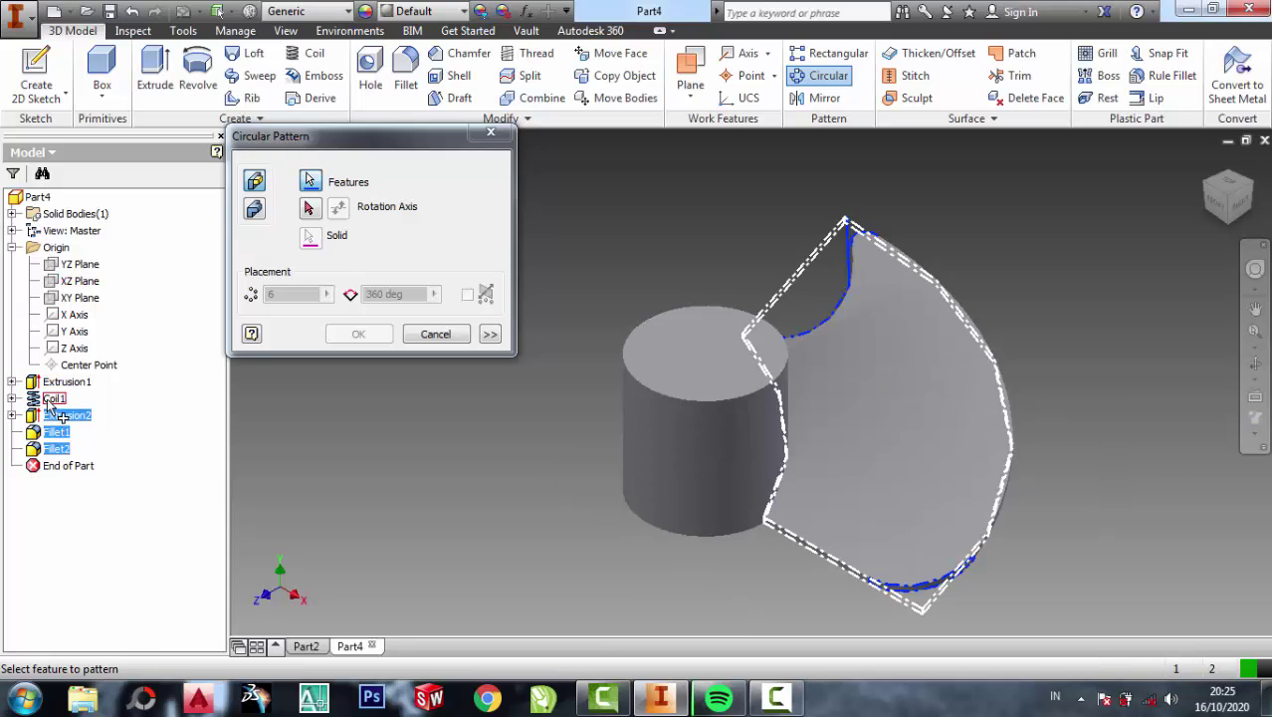
{"action": "left_click", "coordinate": [308, 208]}
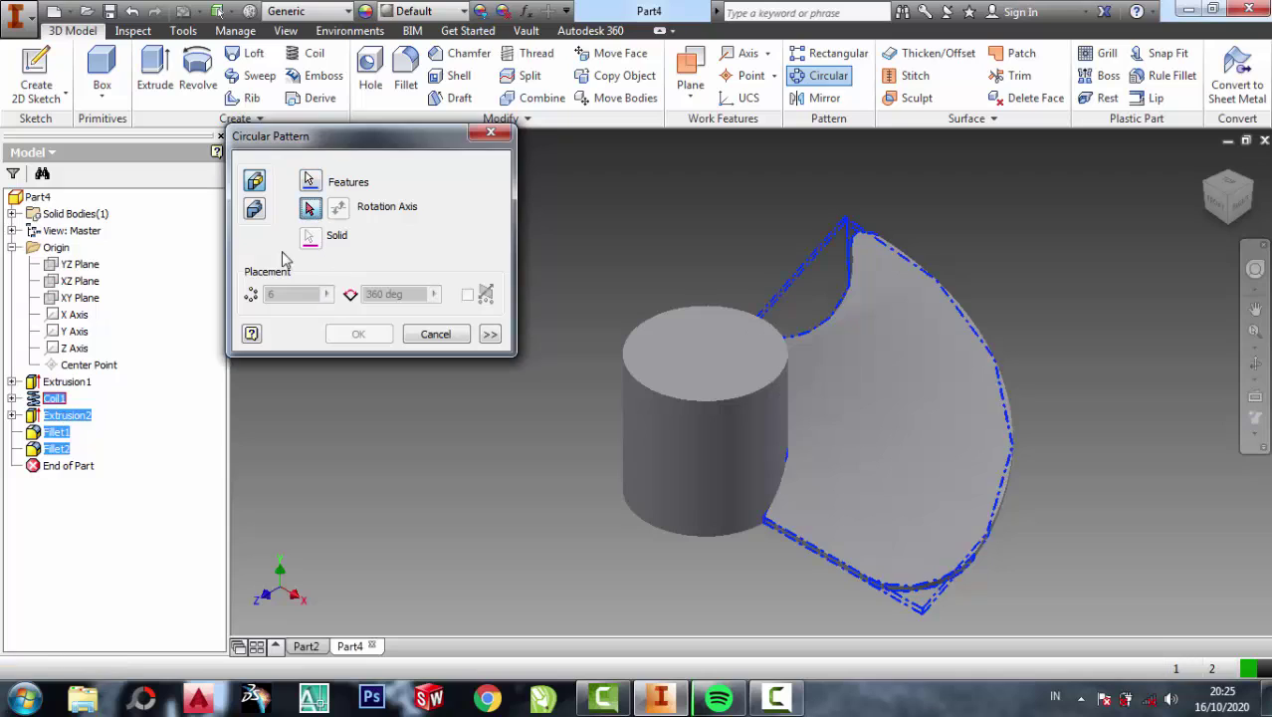
{"action": "left_click", "coordinate": [75, 335]}
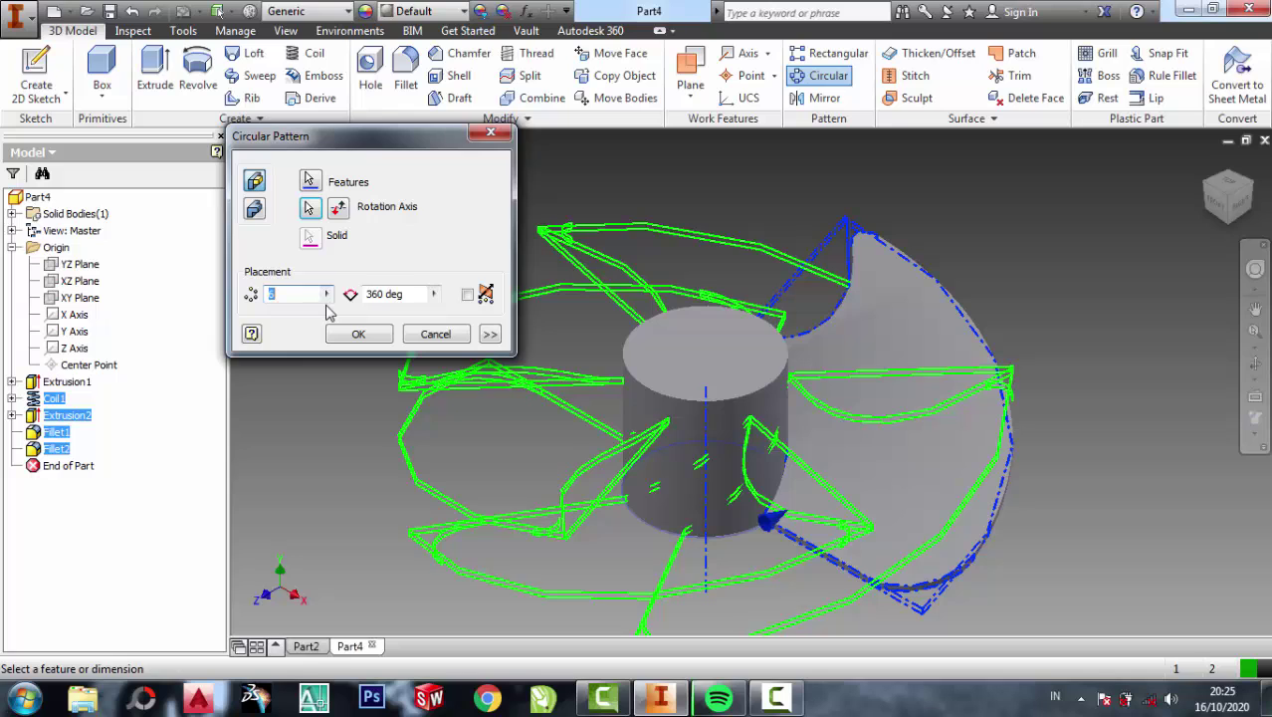
{"action": "type", "text": "2"}
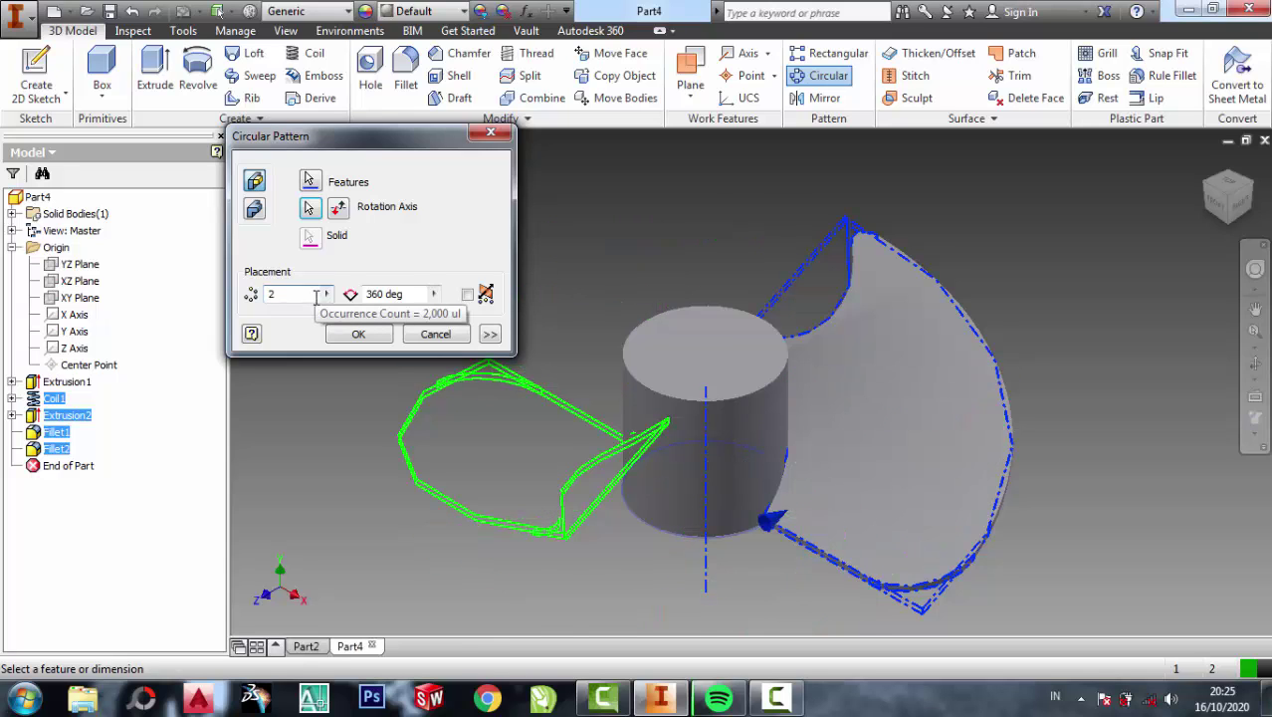
{"action": "type", "text": "3"}
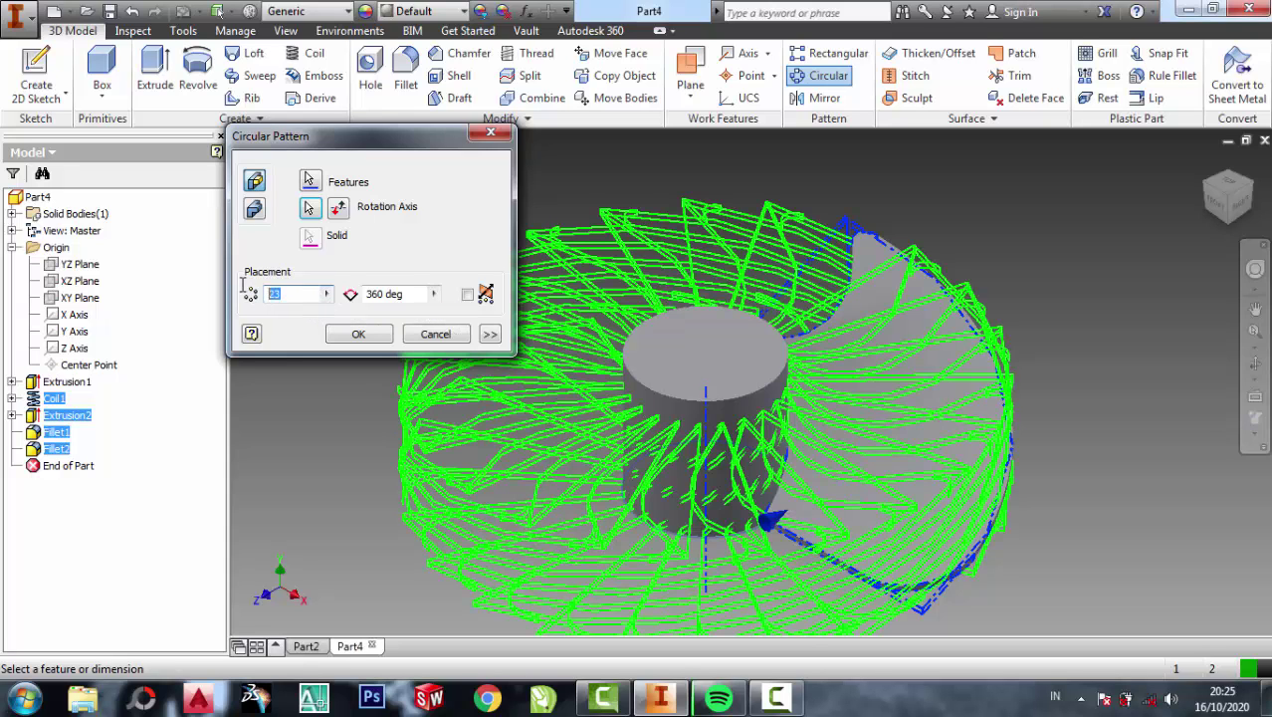
{"action": "type", "text": "3"}
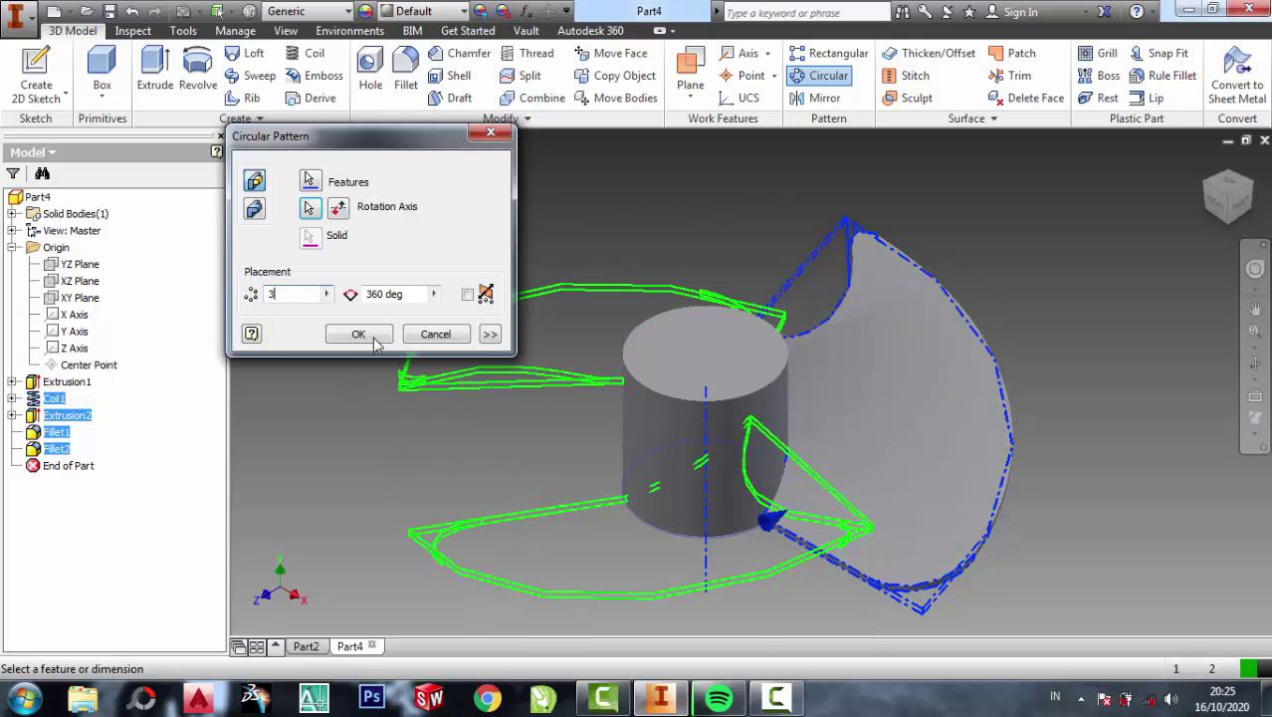
{"action": "left_click", "coordinate": [358, 333]}
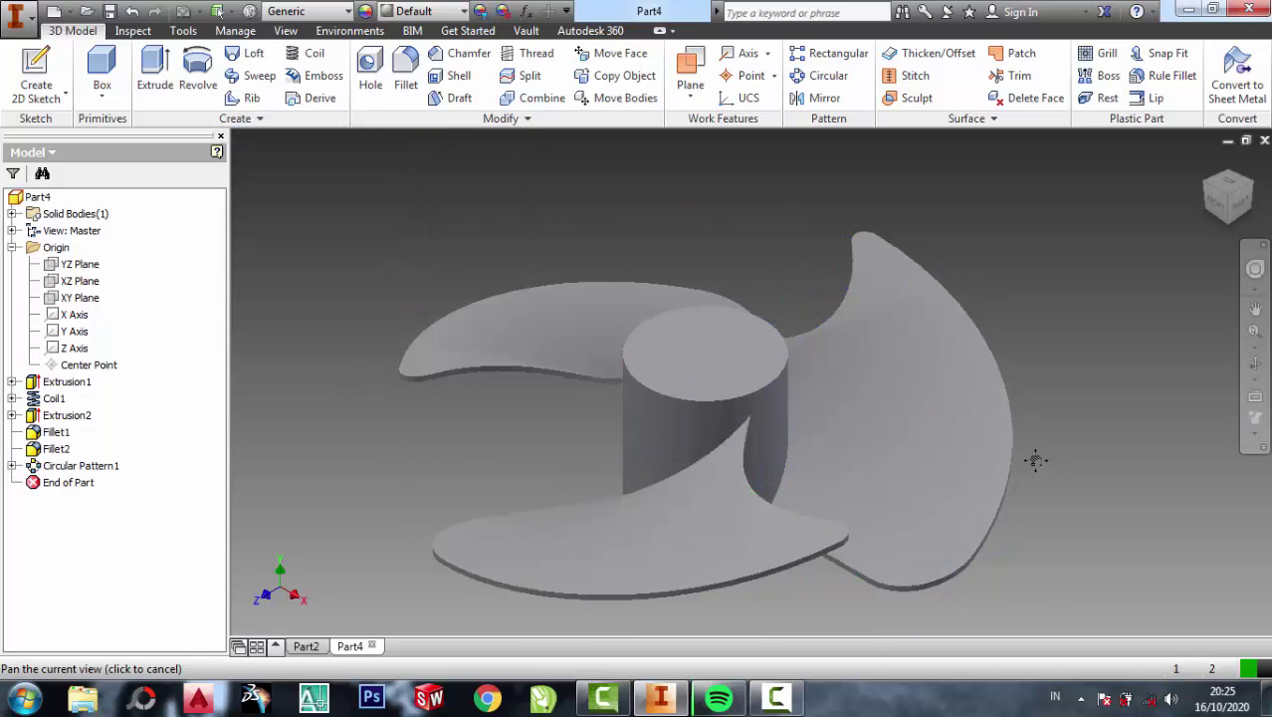
Chamfer the first blade's bottom edge chain at a 0.1 distance
{"action": "middle_click_drag", "start_coordinate": [1035, 457], "coordinate": [748, 450]}
{"action": "scroll", "coordinate": [656, 568], "scroll_direction": "up", "scroll_amount": 5}
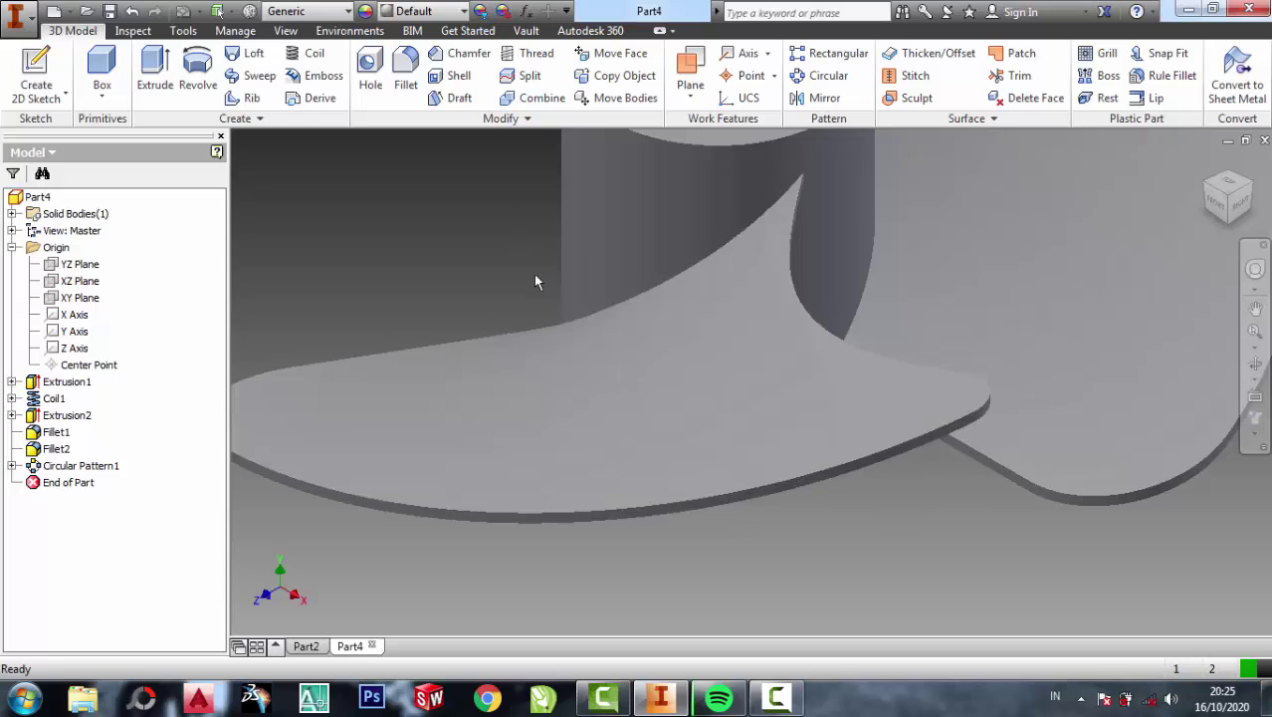
{"action": "middle_click_drag", "start_coordinate": [534, 273], "coordinate": [713, 330]}
{"action": "left_click", "coordinate": [460, 60]}
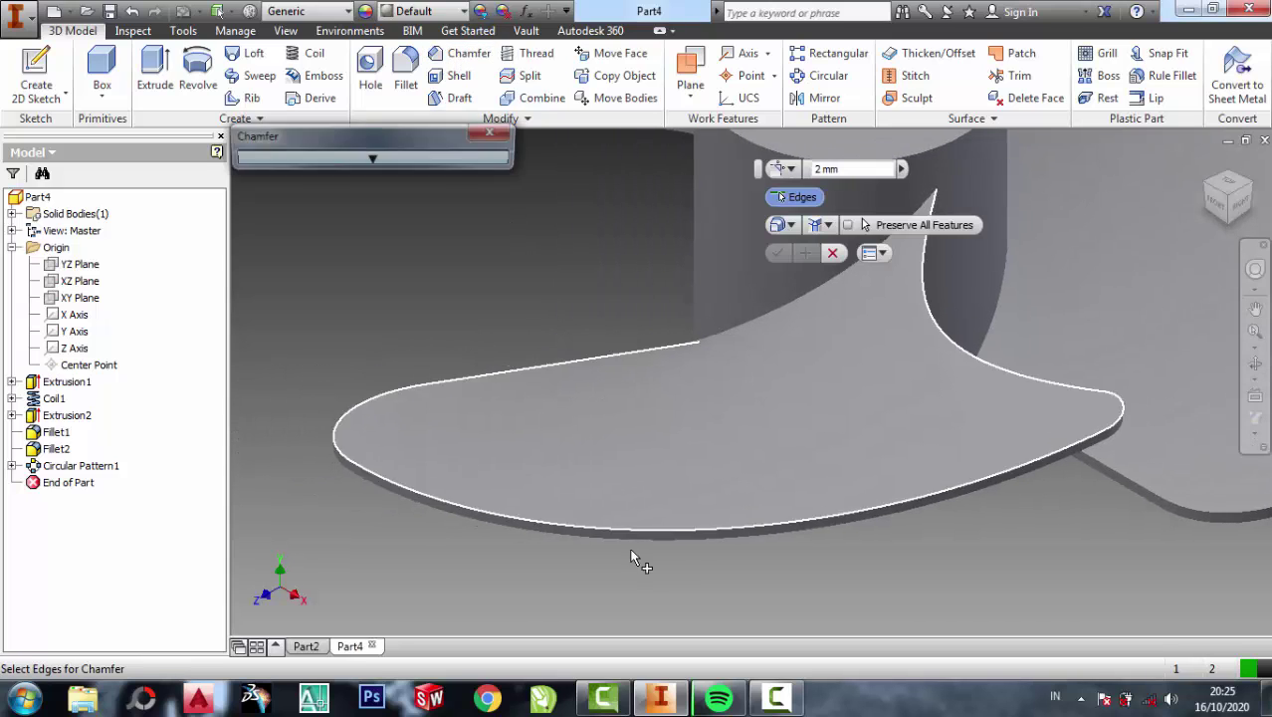
{"action": "left_click", "coordinate": [619, 527]}
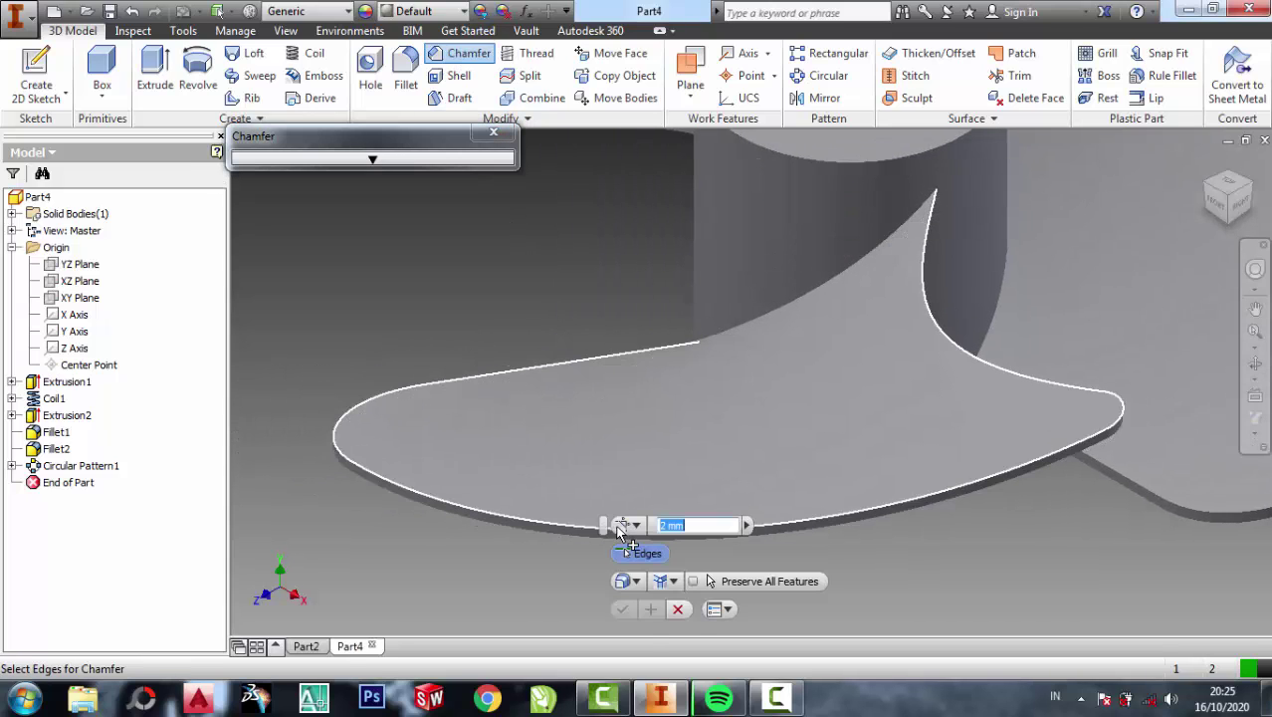
{"action": "left_click", "coordinate": [583, 468]}
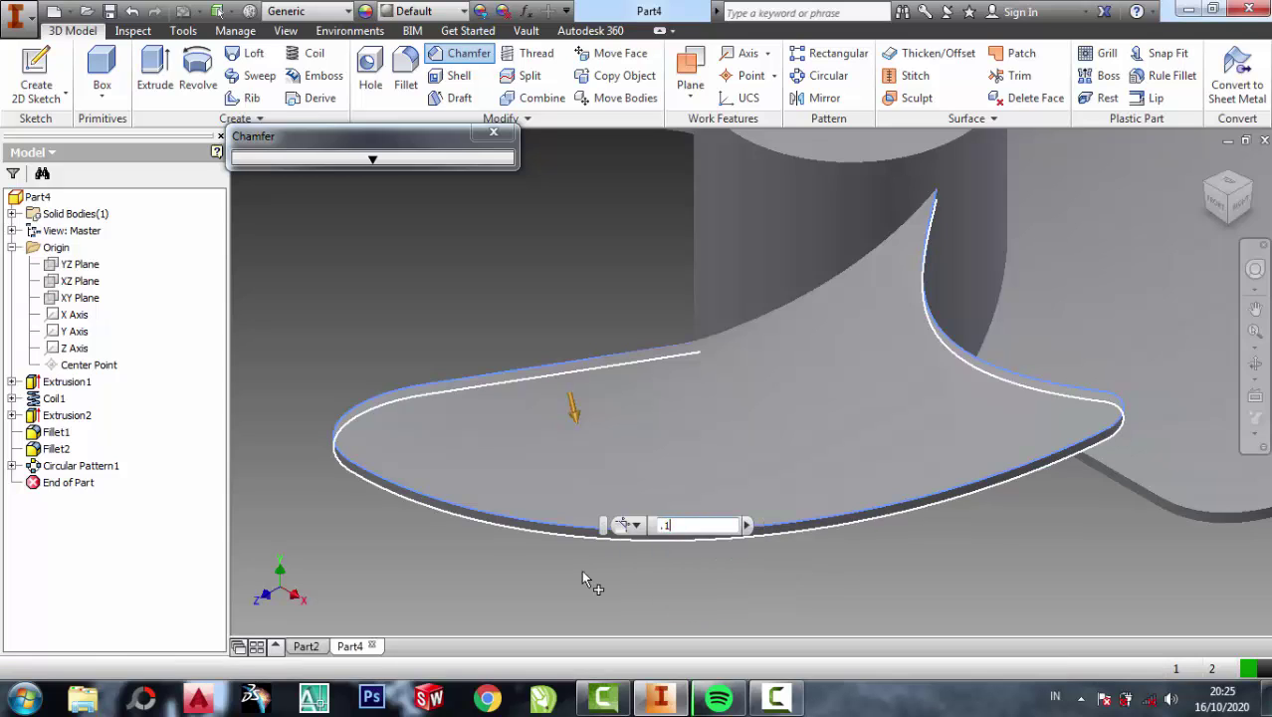
{"action": "scroll", "coordinate": [576, 542], "scroll_direction": "up", "scroll_amount": 5}
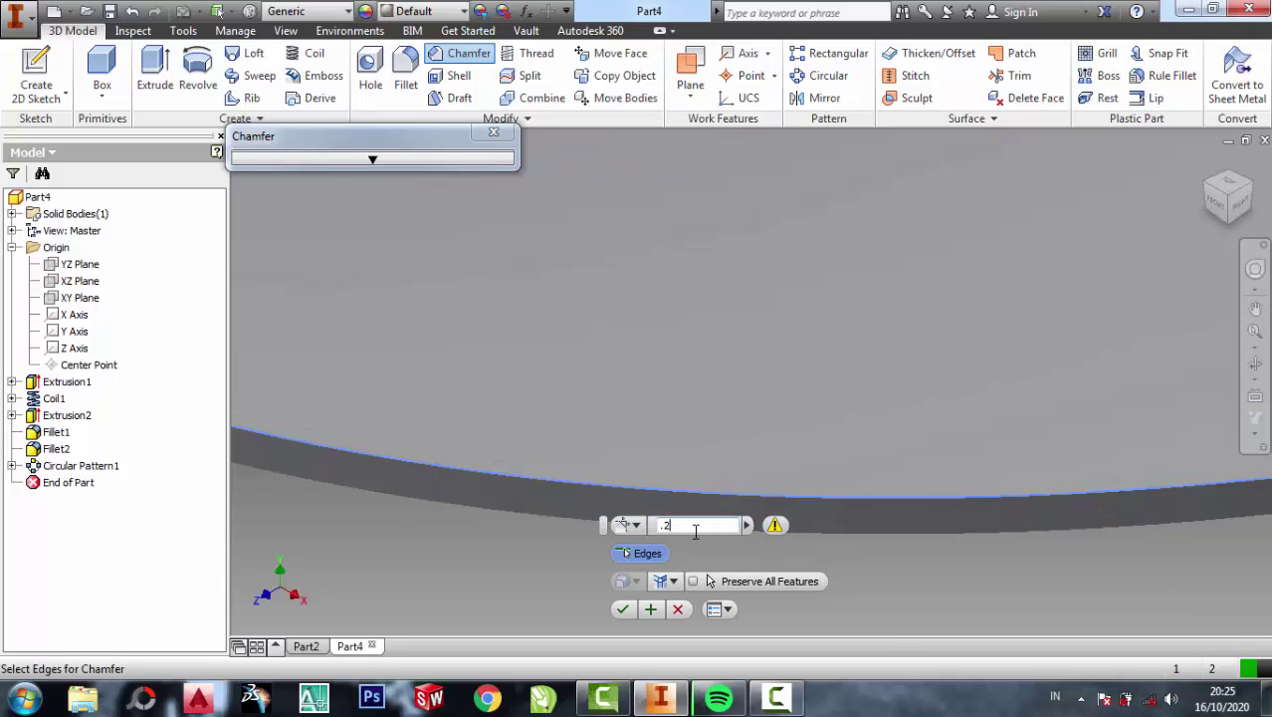
{"action": "left_click", "coordinate": [623, 609]}
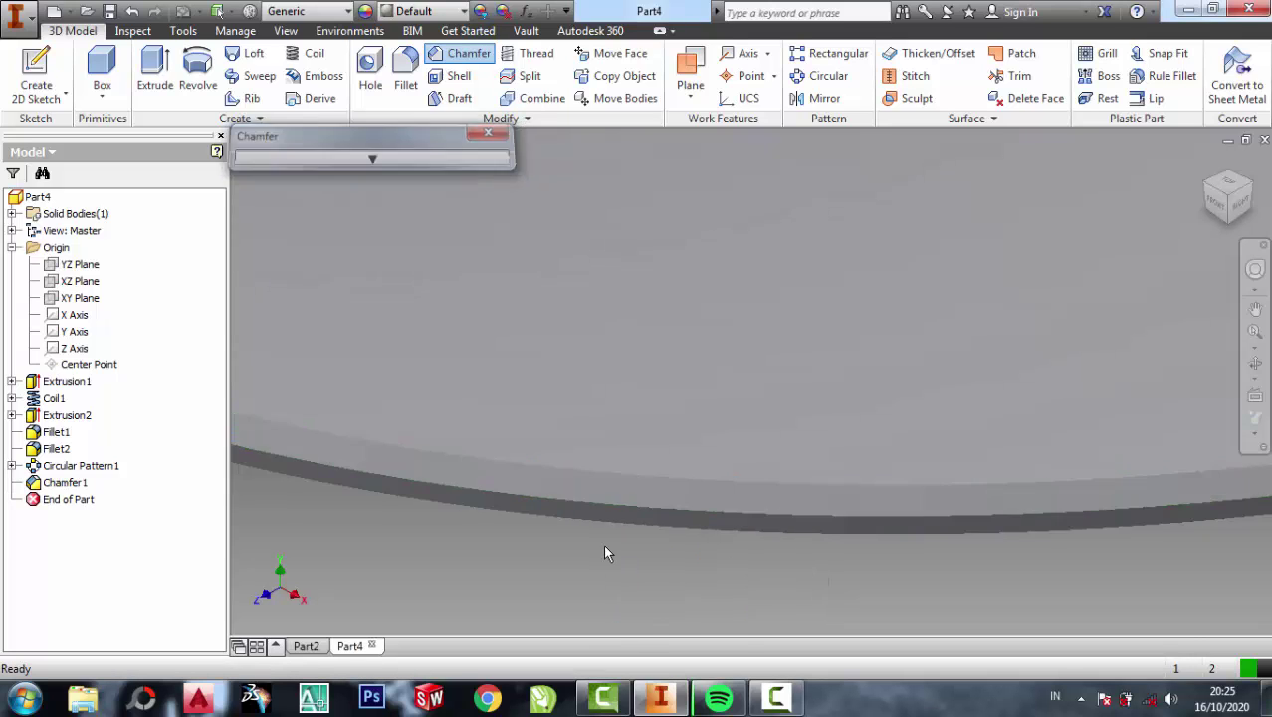
Add a second 0.1 chamfer on the next blade's outer edge
{"action": "scroll", "coordinate": [604, 545], "scroll_direction": "up", "scroll_amount": 3}
{"action": "scroll", "coordinate": [604, 545], "scroll_direction": "up", "scroll_amount": 3}
{"action": "scroll", "coordinate": [964, 287], "scroll_direction": "down", "scroll_amount": 2}
{"action": "scroll", "coordinate": [893, 290], "scroll_direction": "down", "scroll_amount": 3}
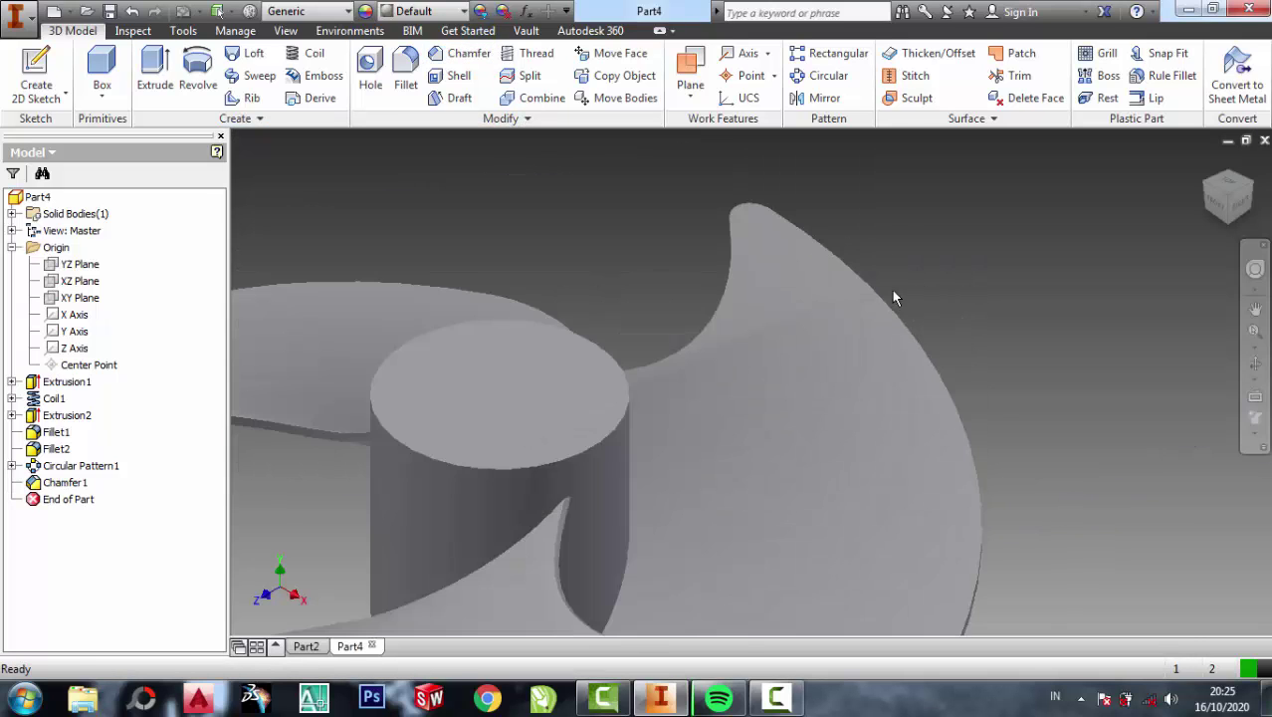
{"action": "left_click", "coordinate": [459, 53]}
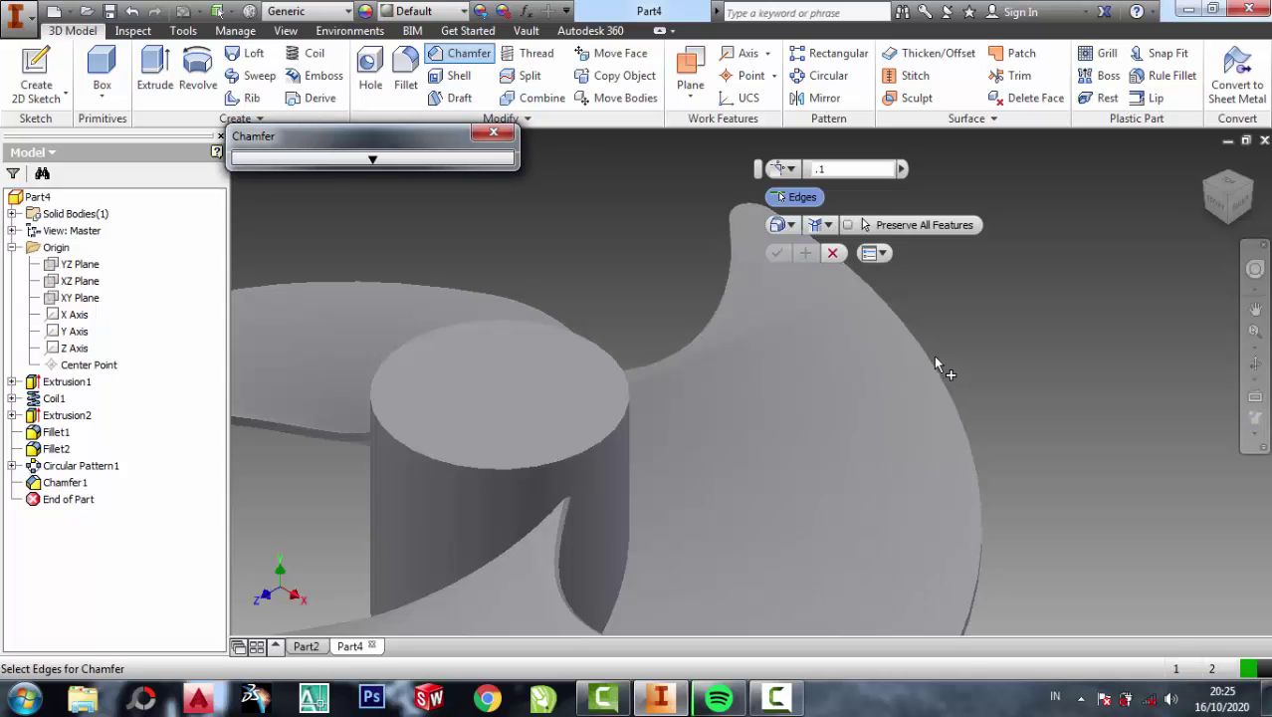
{"action": "left_click", "coordinate": [940, 370]}
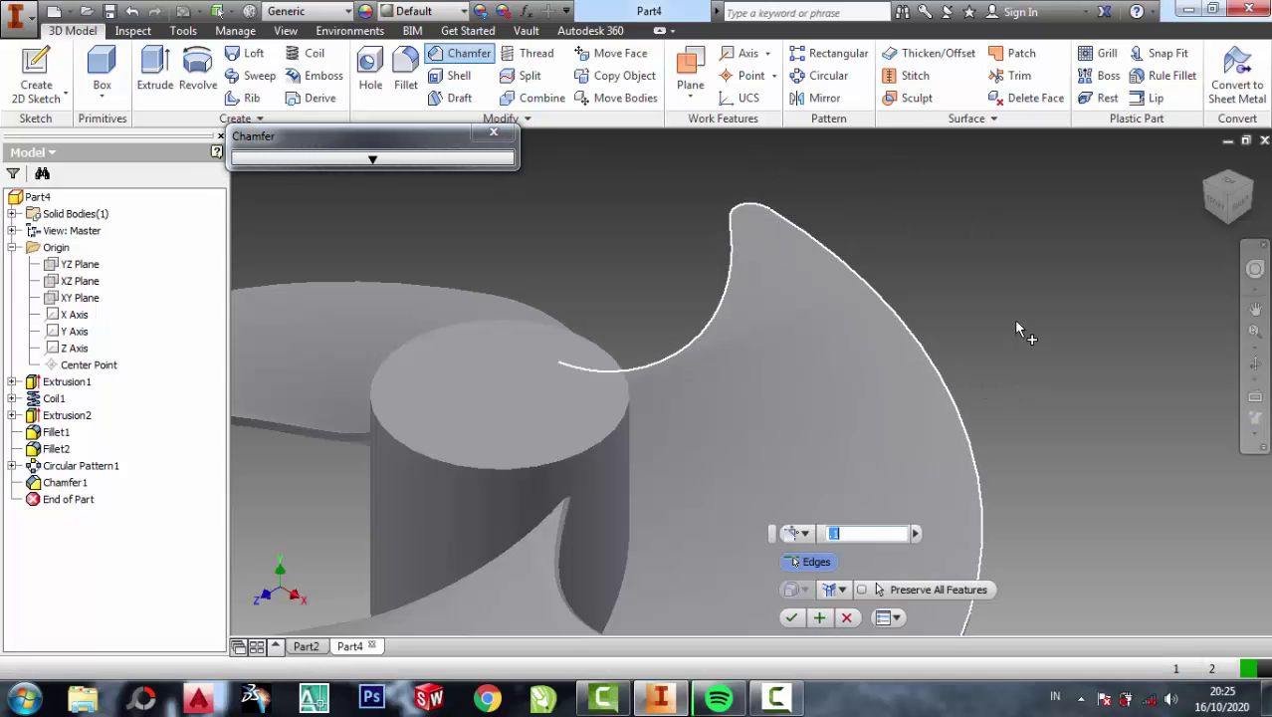
{"action": "scroll", "coordinate": [1013, 318], "scroll_direction": "up", "scroll_amount": 3}
{"action": "scroll", "coordinate": [474, 343], "scroll_direction": "down", "scroll_amount": 2}
{"action": "scroll", "coordinate": [505, 444], "scroll_direction": "down", "scroll_amount": 2}
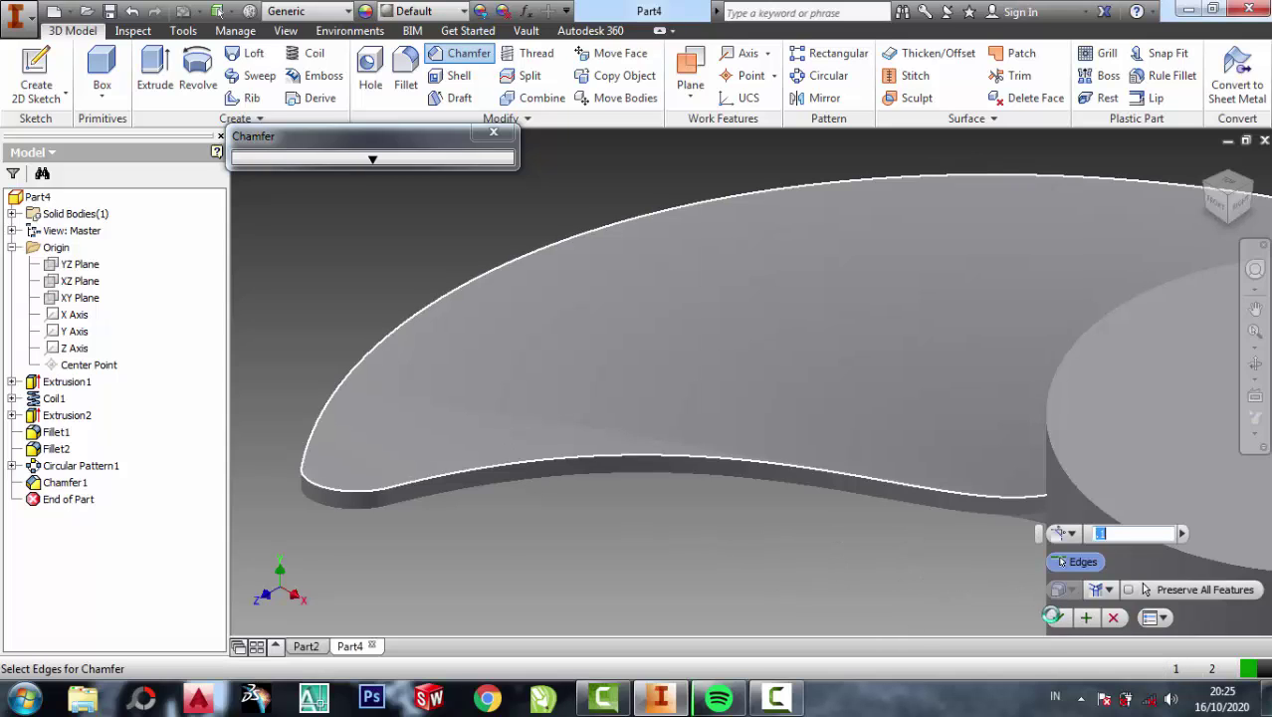
{"action": "left_click", "coordinate": [1053, 616]}
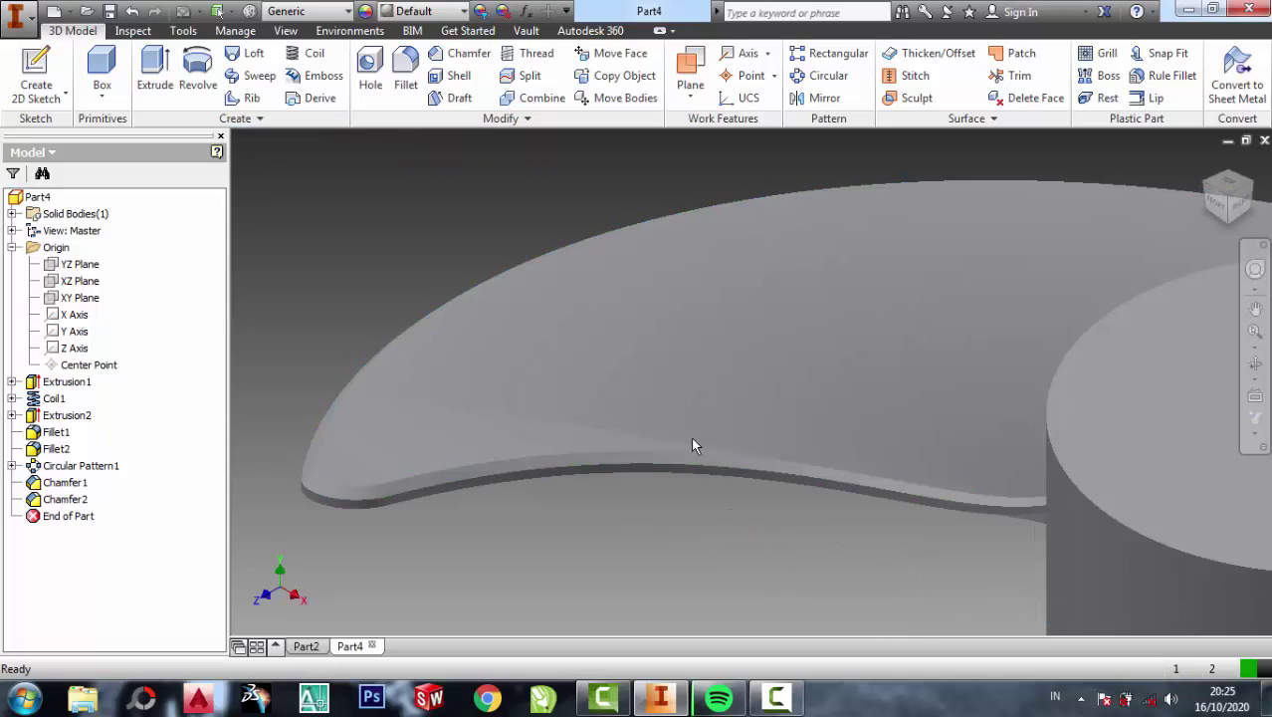
{"action": "scroll", "coordinate": [694, 445], "scroll_direction": "up", "scroll_amount": 2}
{"action": "scroll", "coordinate": [687, 438], "scroll_direction": "up", "scroll_amount": 2}
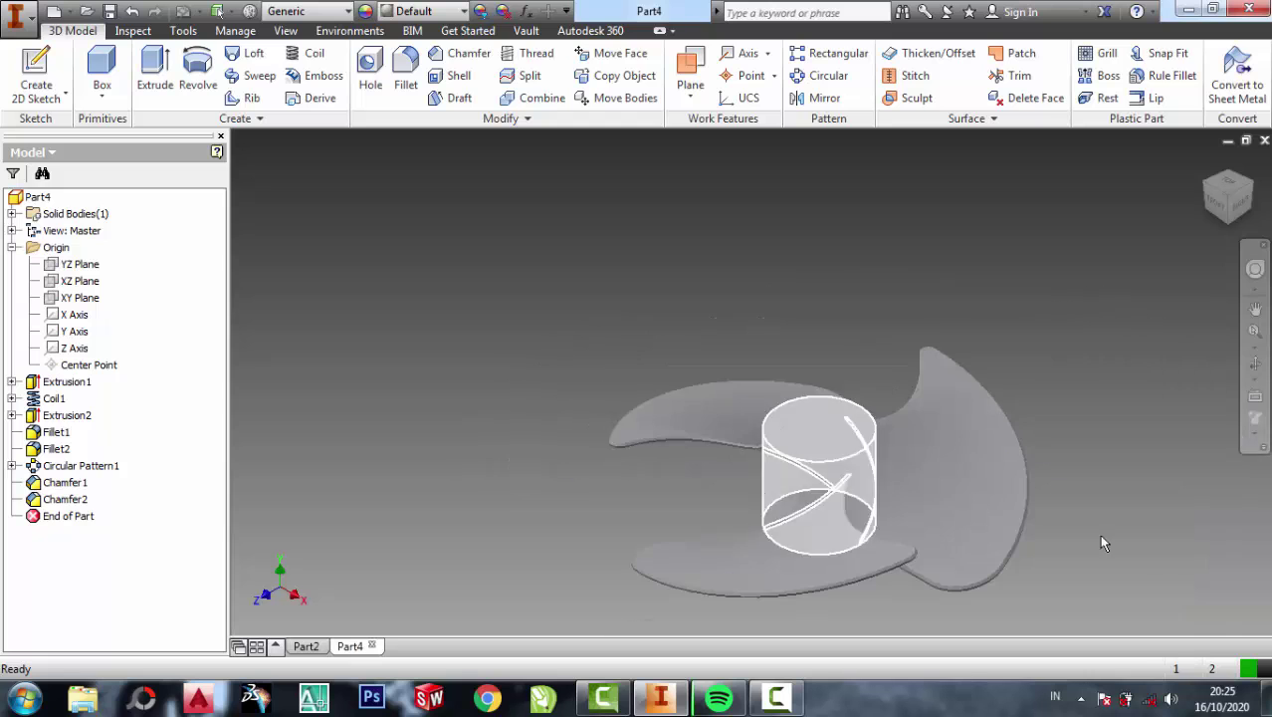
Cap the hub's top face with a 2.5 mm-radius sphere centred on the hub axis
{"action": "left_click", "coordinate": [1255, 365]}
{"action": "mouse_move", "coordinate": [895, 454]}
{"action": "left_mouse_down"}
{"action": "mouse_move", "coordinate": [798, 483]}
{"action": "mouse_move", "coordinate": [800, 400]}
{"action": "mouse_move", "coordinate": [894, 463]}
{"action": "left_mouse_up"}
{"action": "right_click", "coordinate": [836, 361]}
{"action": "left_click", "coordinate": [903, 354]}
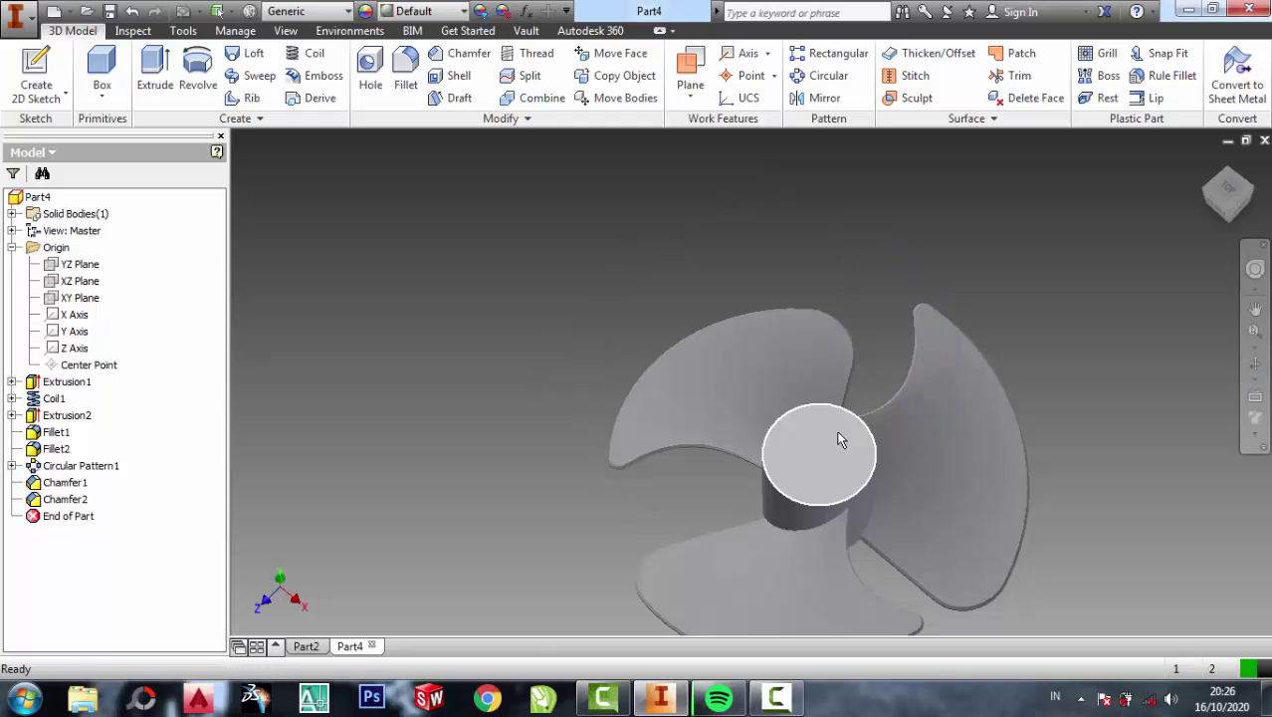
{"action": "left_click", "coordinate": [101, 96]}
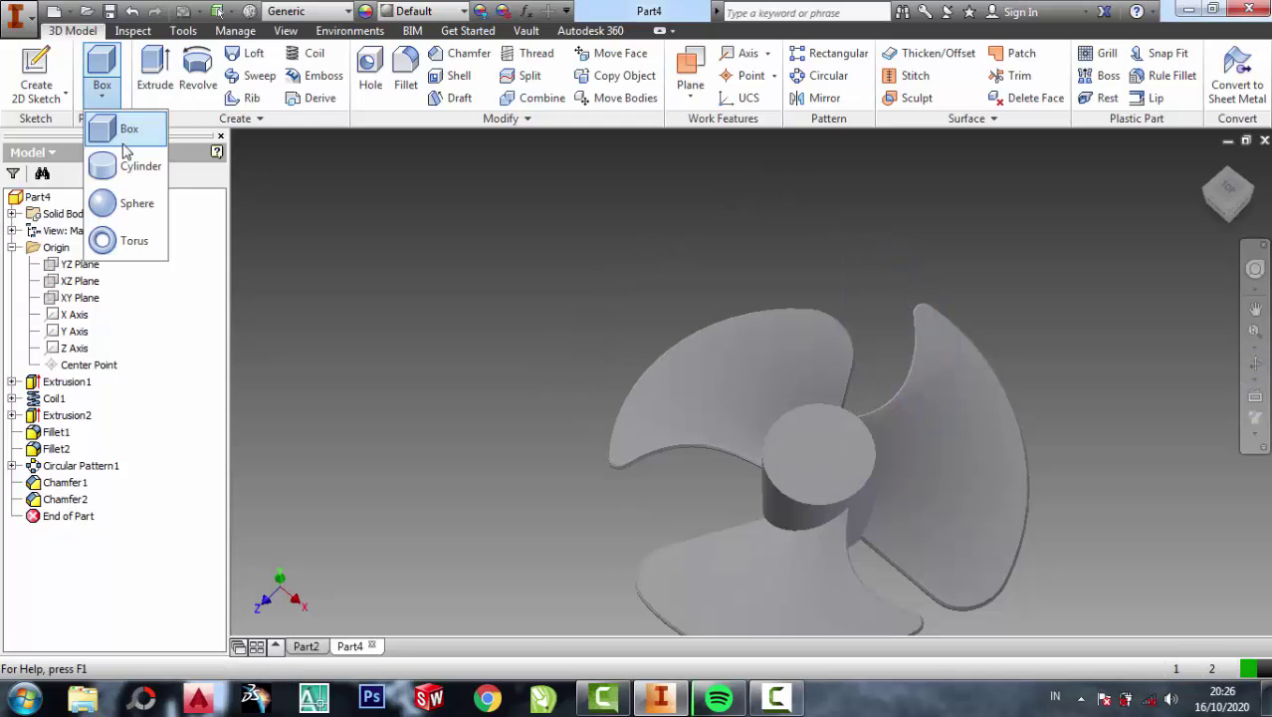
{"action": "left_click", "coordinate": [130, 204]}
{"action": "left_click", "coordinate": [842, 450]}
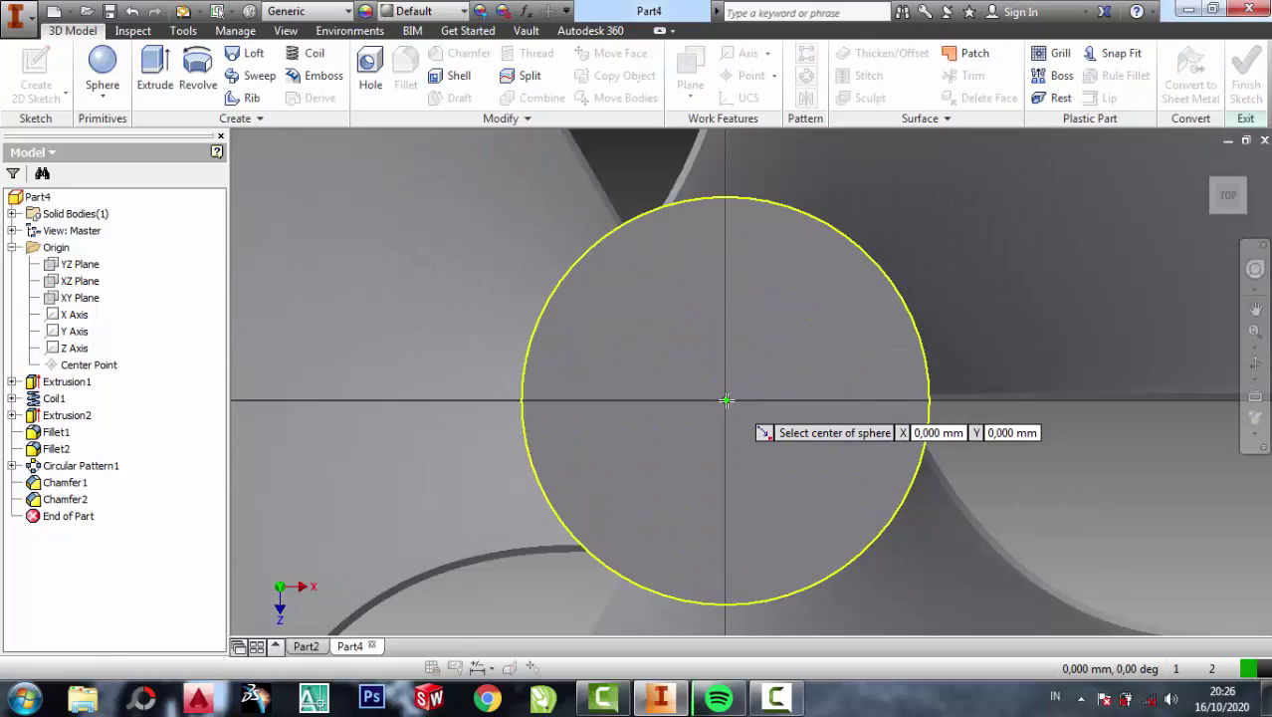
{"action": "left_click", "coordinate": [725, 399]}
{"action": "left_click", "coordinate": [724, 196]}
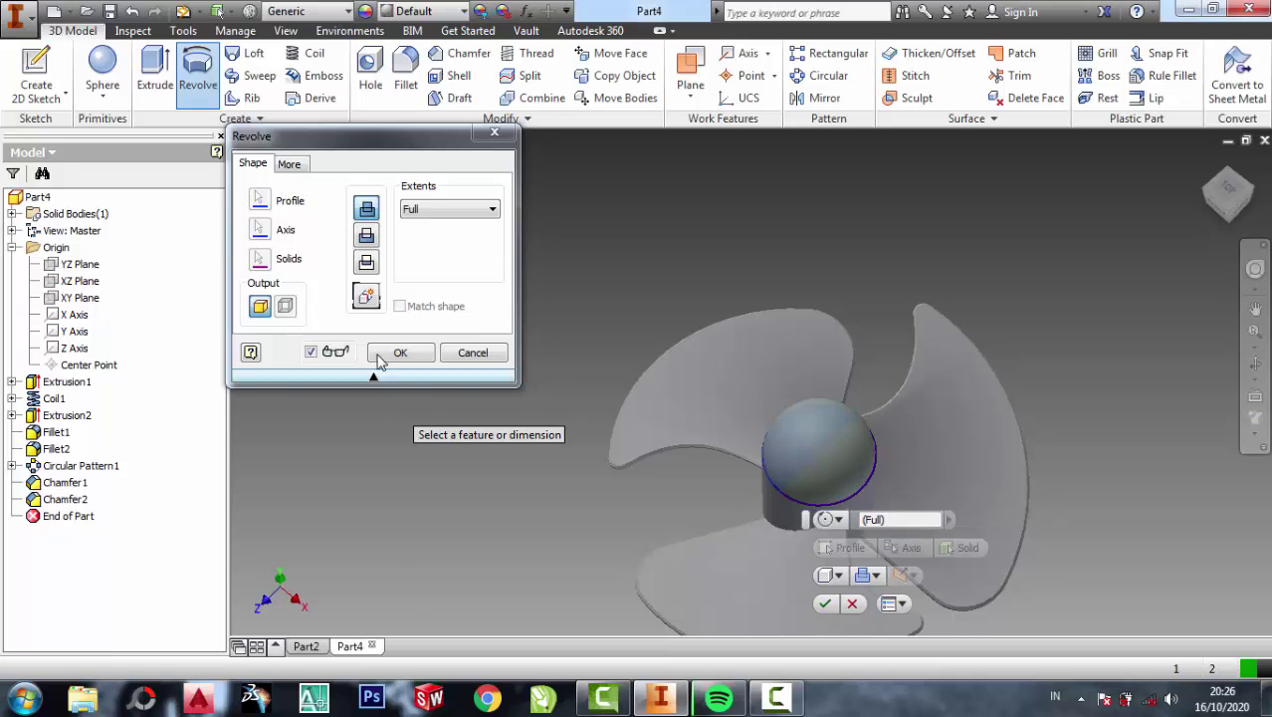
{"action": "left_click", "coordinate": [398, 353]}
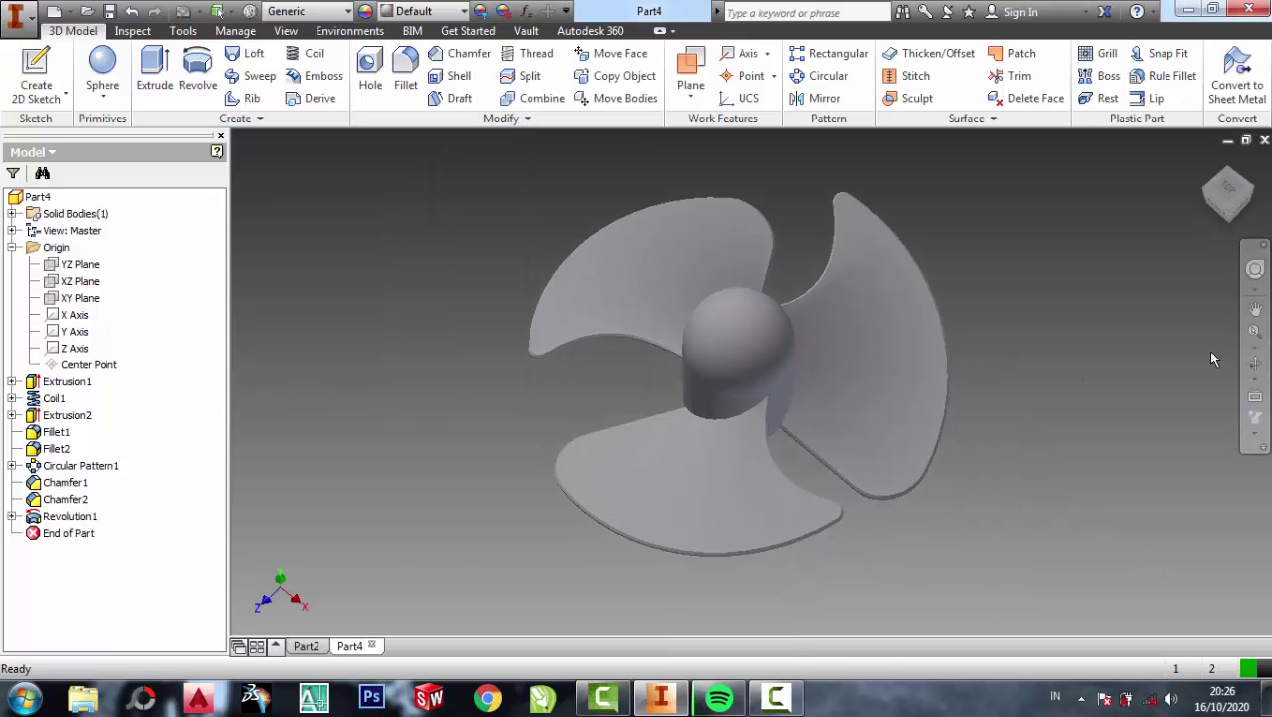
{"action": "left_click", "coordinate": [1255, 364]}
{"action": "left_click_drag", "start_coordinate": [919, 446], "coordinate": [788, 398]}
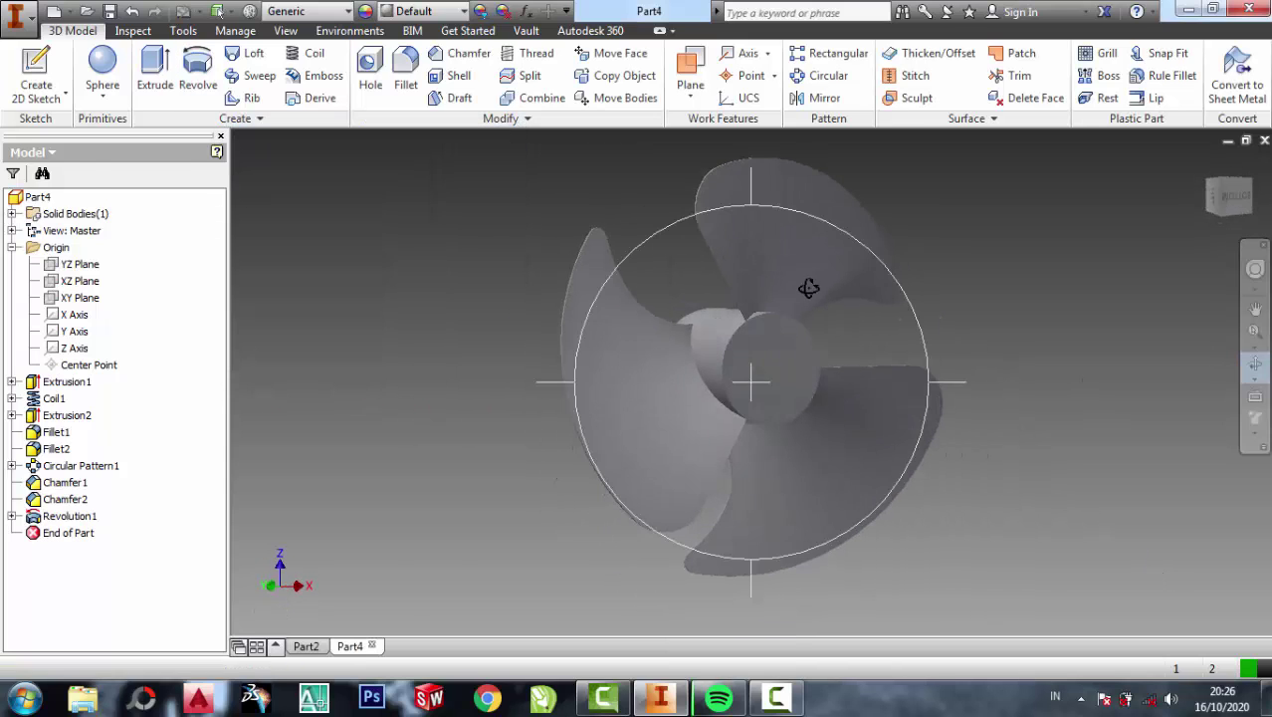
On the hub's opposite end face, draw a 2.5-diameter circle at the origin in Sketch5
{"action": "right_click", "coordinate": [796, 298]}
{"action": "left_click", "coordinate": [864, 286]}
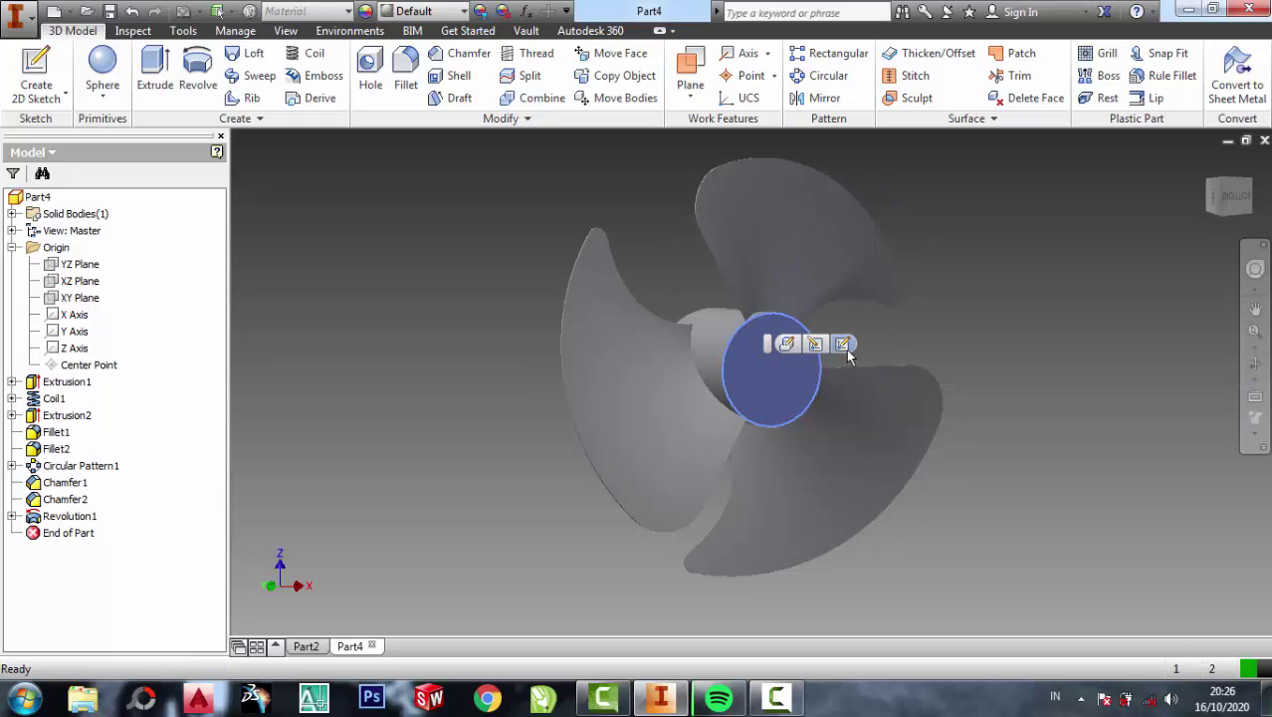
{"action": "left_click", "coordinate": [816, 341]}
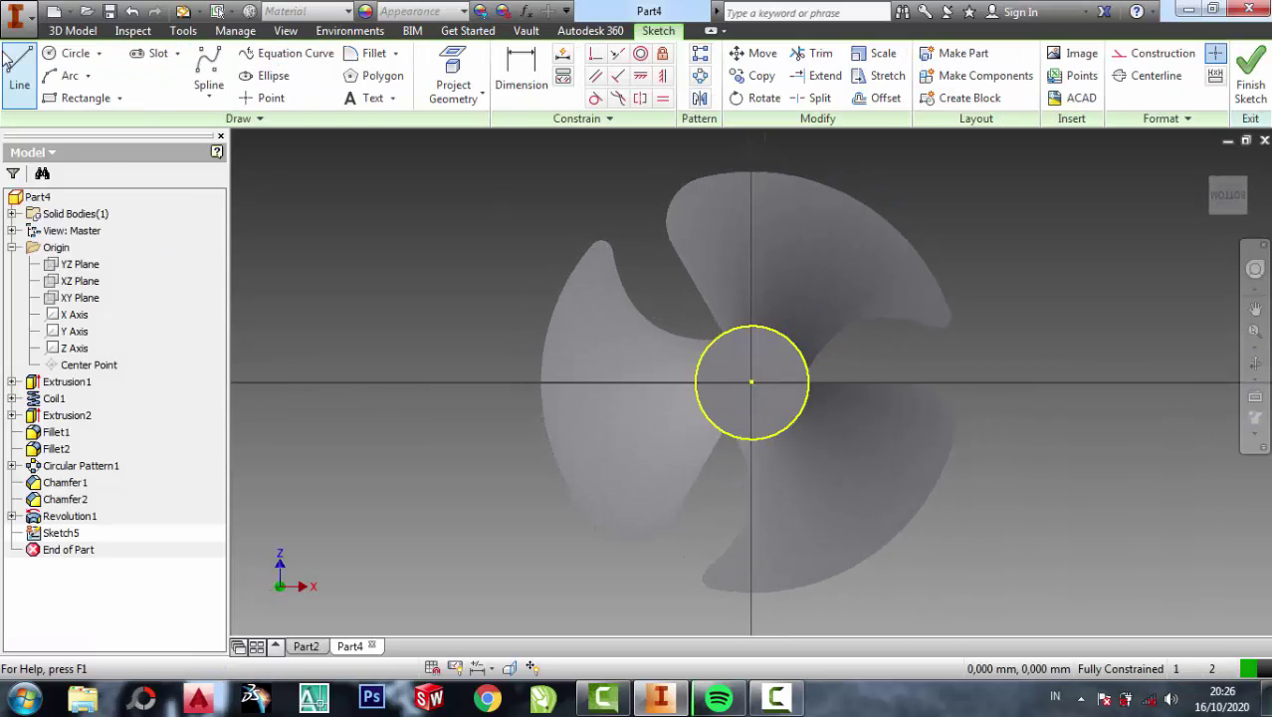
{"action": "left_click", "coordinate": [70, 53]}
{"action": "left_click", "coordinate": [751, 382]}
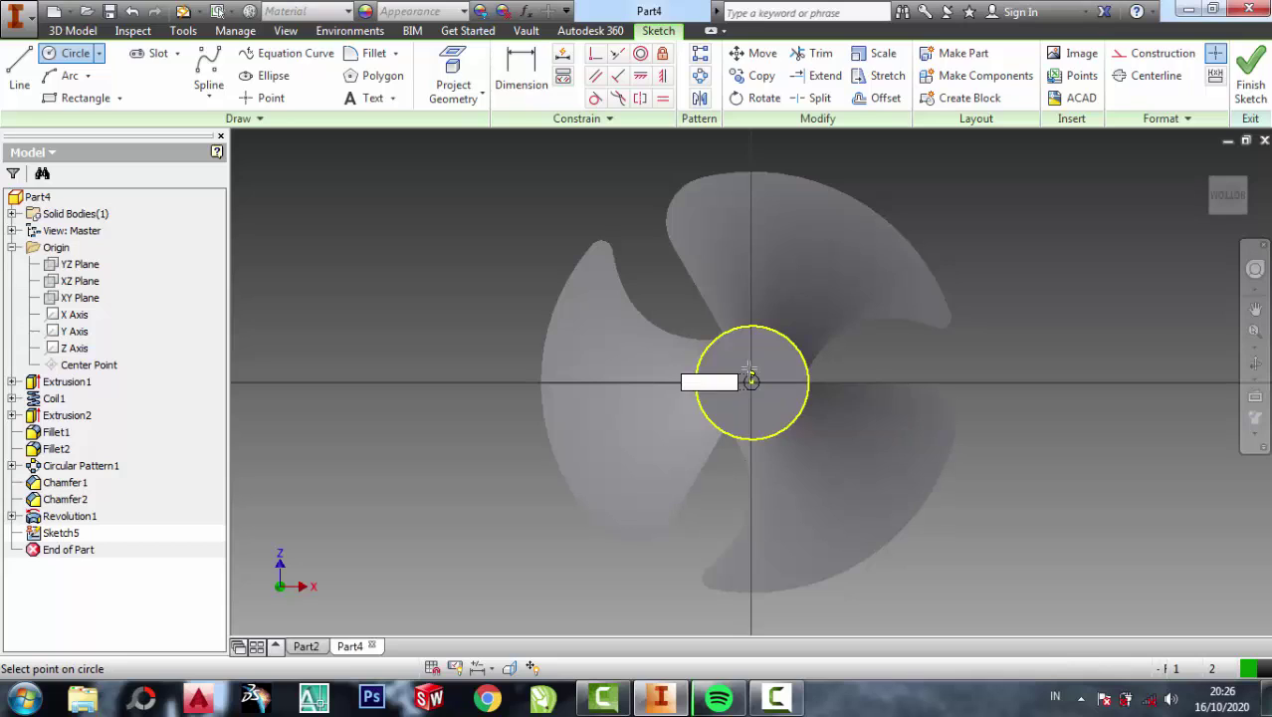
{"action": "scroll", "coordinate": [751, 363], "scroll_direction": "down", "scroll_amount": 3}
{"action": "type", "text": "2.5"}
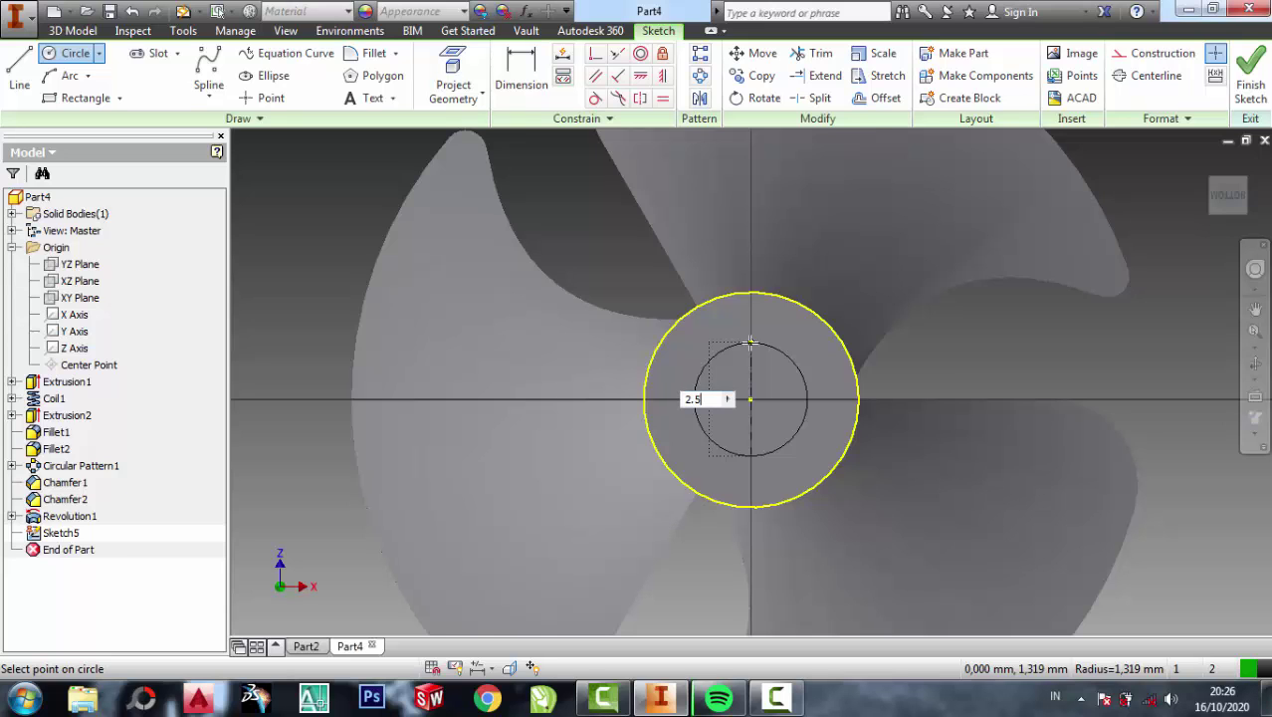
{"action": "key", "text": "Return"}
{"action": "left_click", "coordinate": [1250, 80]}
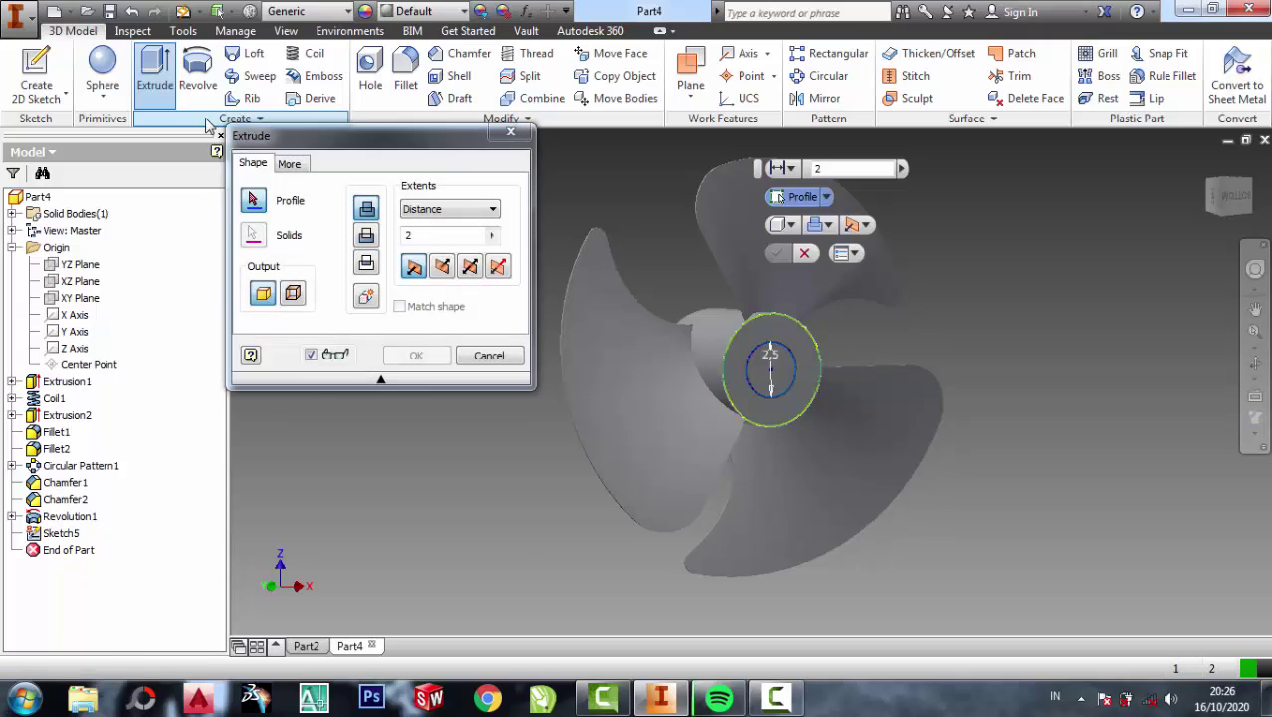
Cut-extrude the 2.5 mm circle 5 mm into the hub to form the shaft bore
{"action": "left_click", "coordinate": [804, 382]}
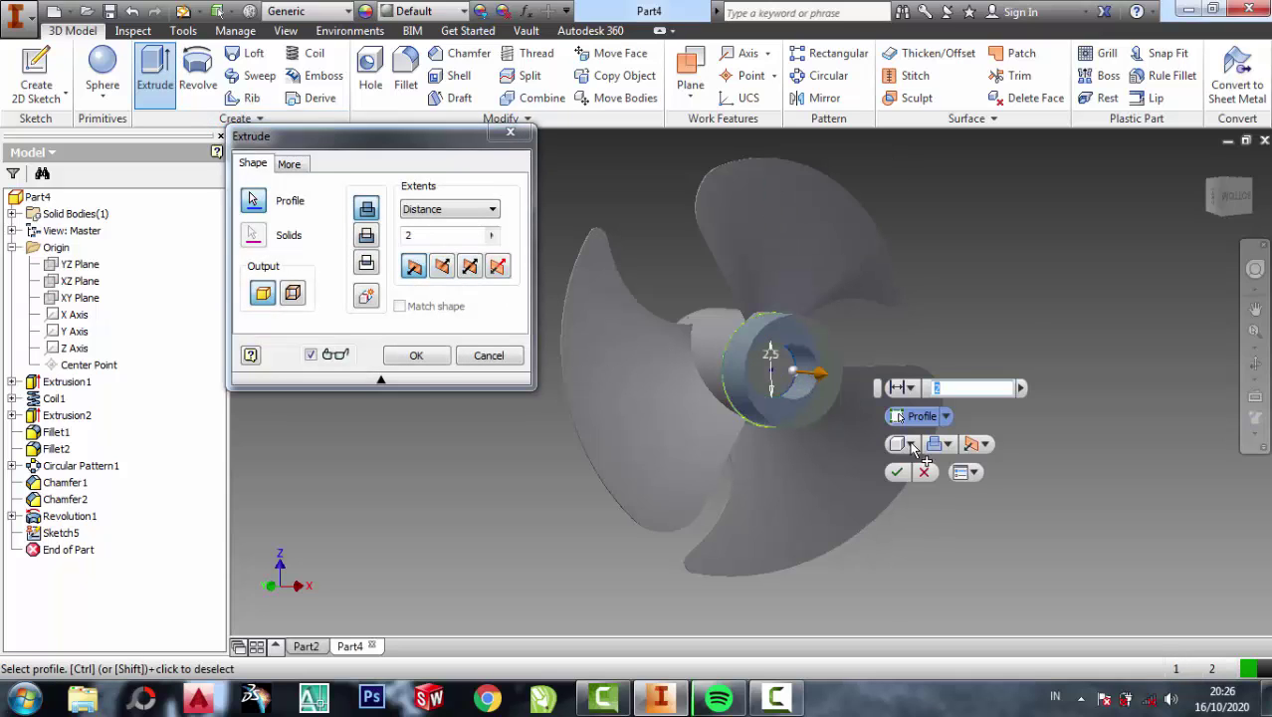
{"action": "left_click", "coordinate": [925, 471]}
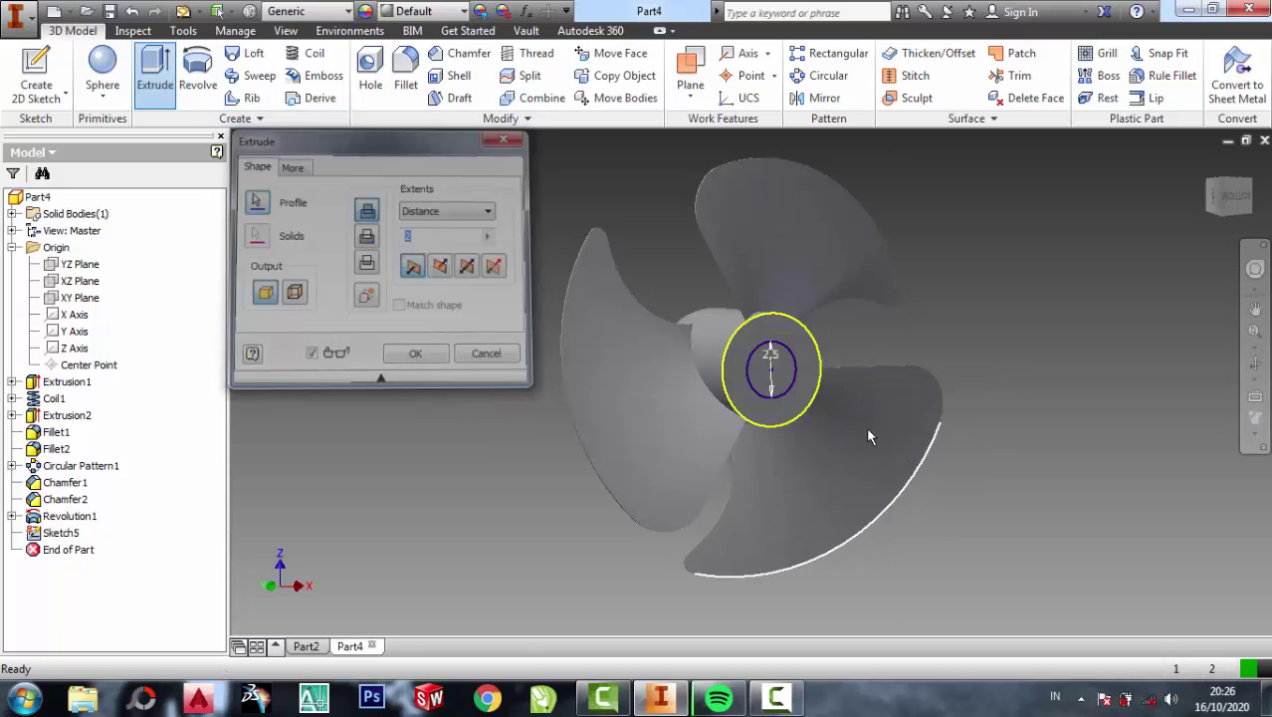
{"action": "left_click", "coordinate": [159, 68]}
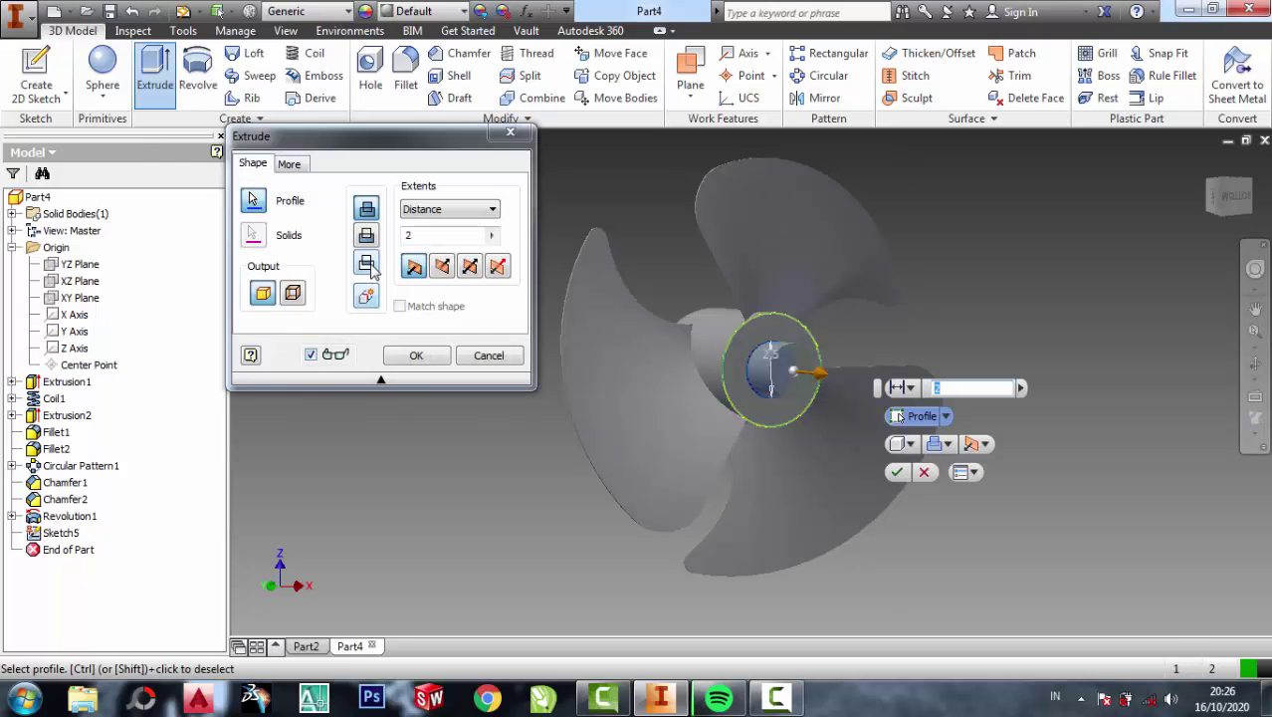
{"action": "left_click", "coordinate": [366, 236]}
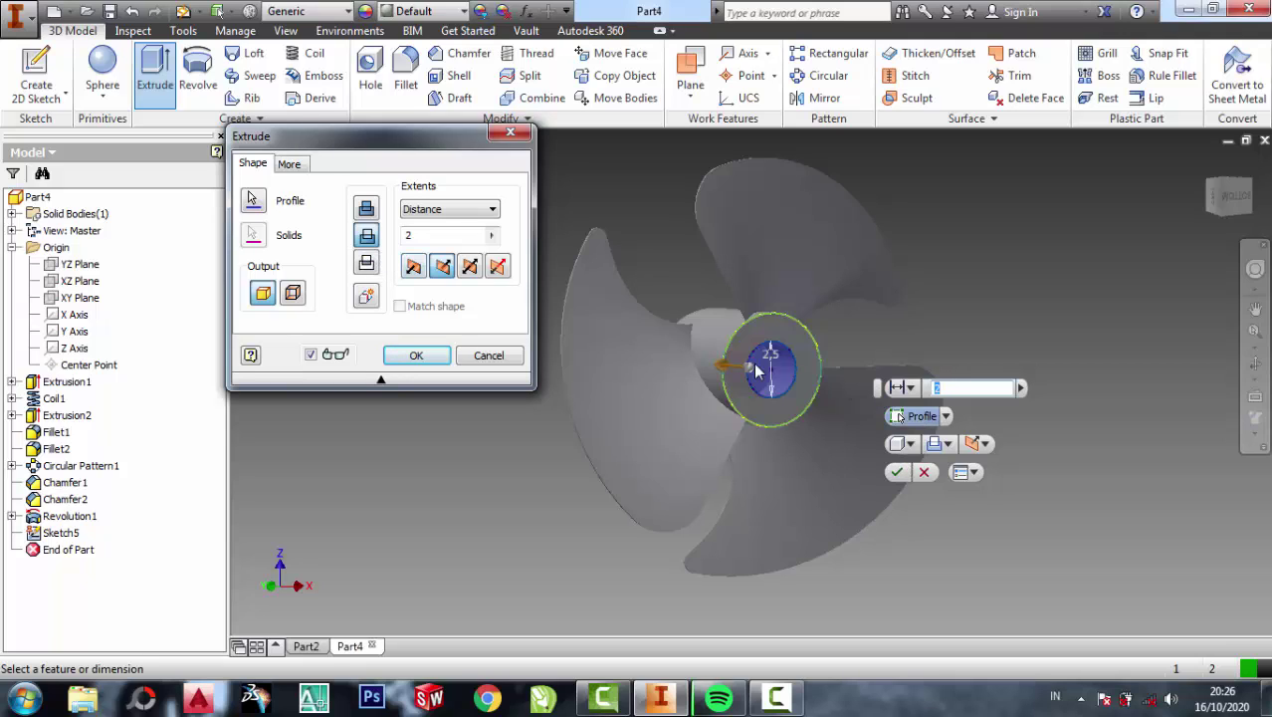
{"action": "scroll", "coordinate": [741, 360], "scroll_direction": "down", "scroll_amount": 5}
{"action": "scroll", "coordinate": [786, 366], "scroll_direction": "up", "scroll_amount": 3}
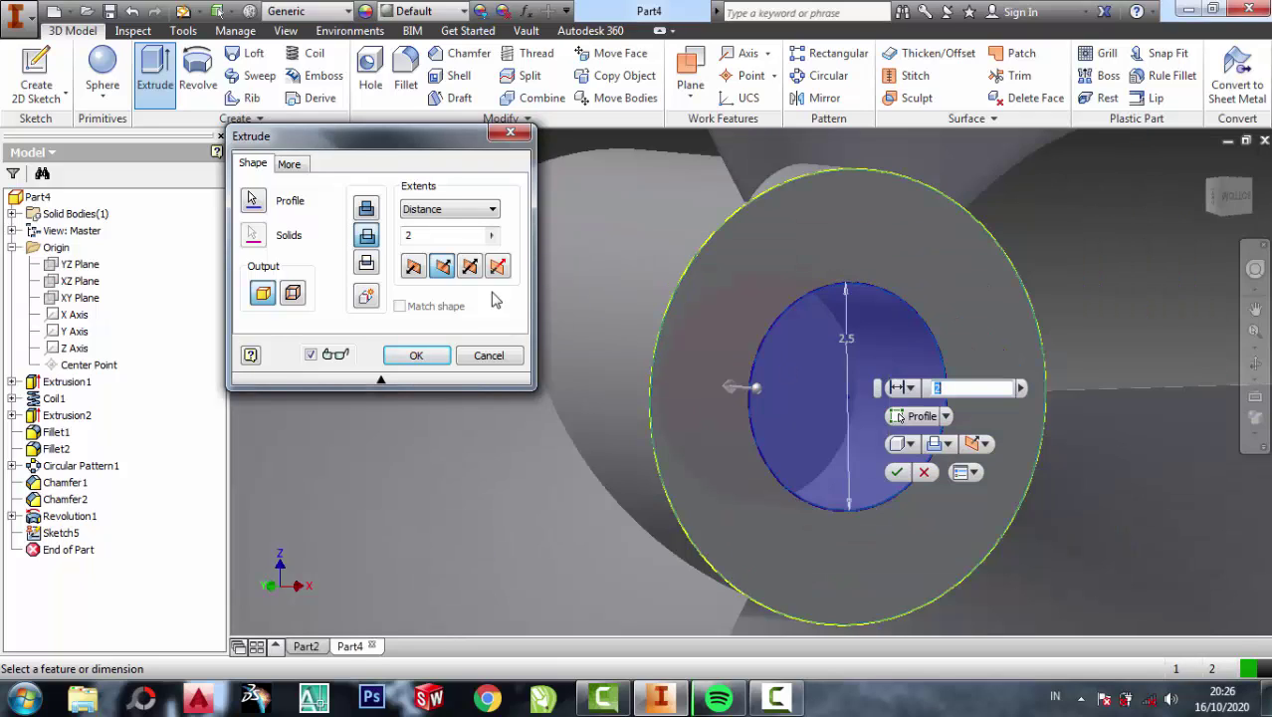
{"action": "left_click", "coordinate": [436, 235]}
{"action": "type", "text": "3"}
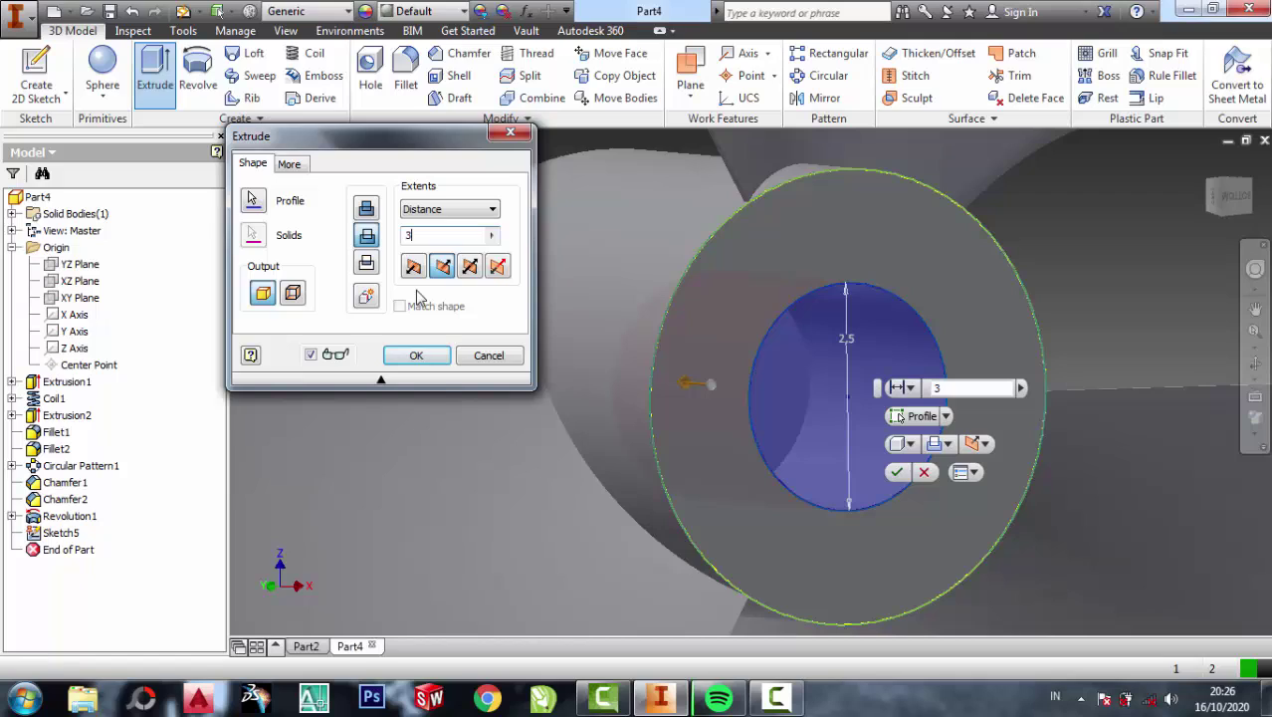
{"action": "key", "text": "BackSpace"}
{"action": "type", "text": "5"}
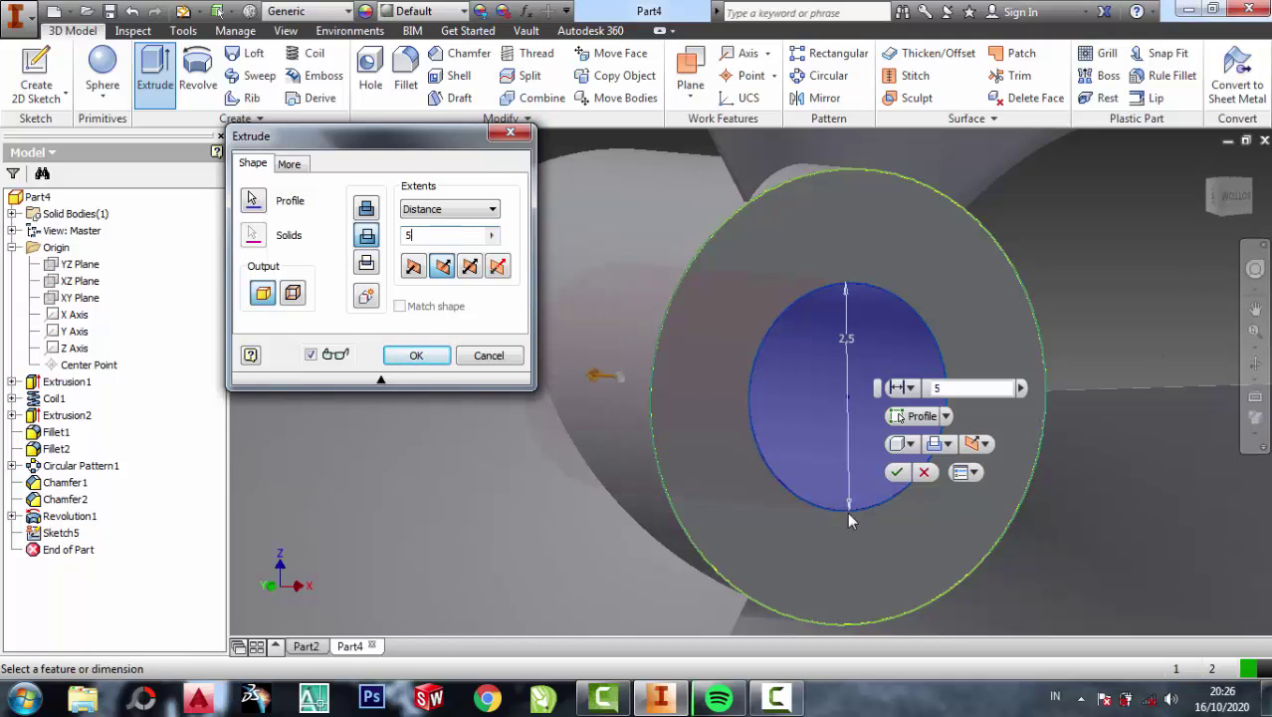
{"action": "left_click", "coordinate": [898, 474]}
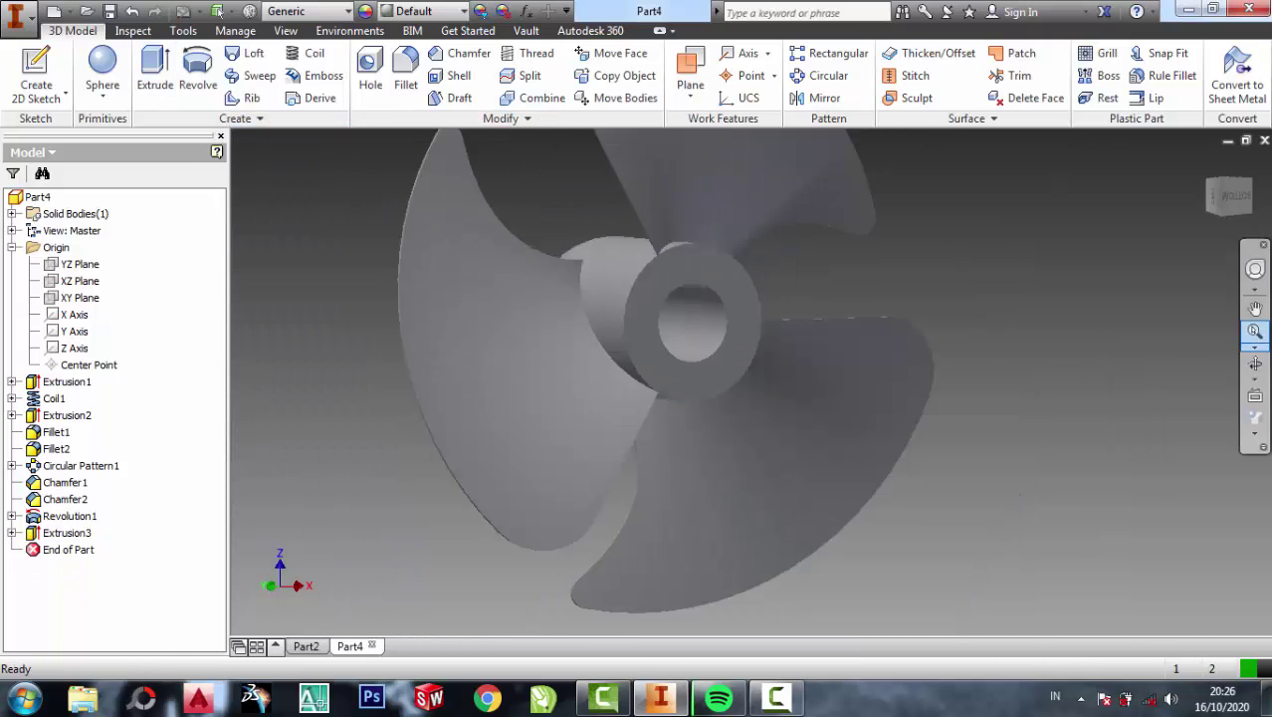
Start a new sketch on the hub's bored end face
{"action": "left_click", "coordinate": [1254, 364]}
{"action": "left_click_drag", "start_coordinate": [733, 318], "coordinate": [808, 232]}
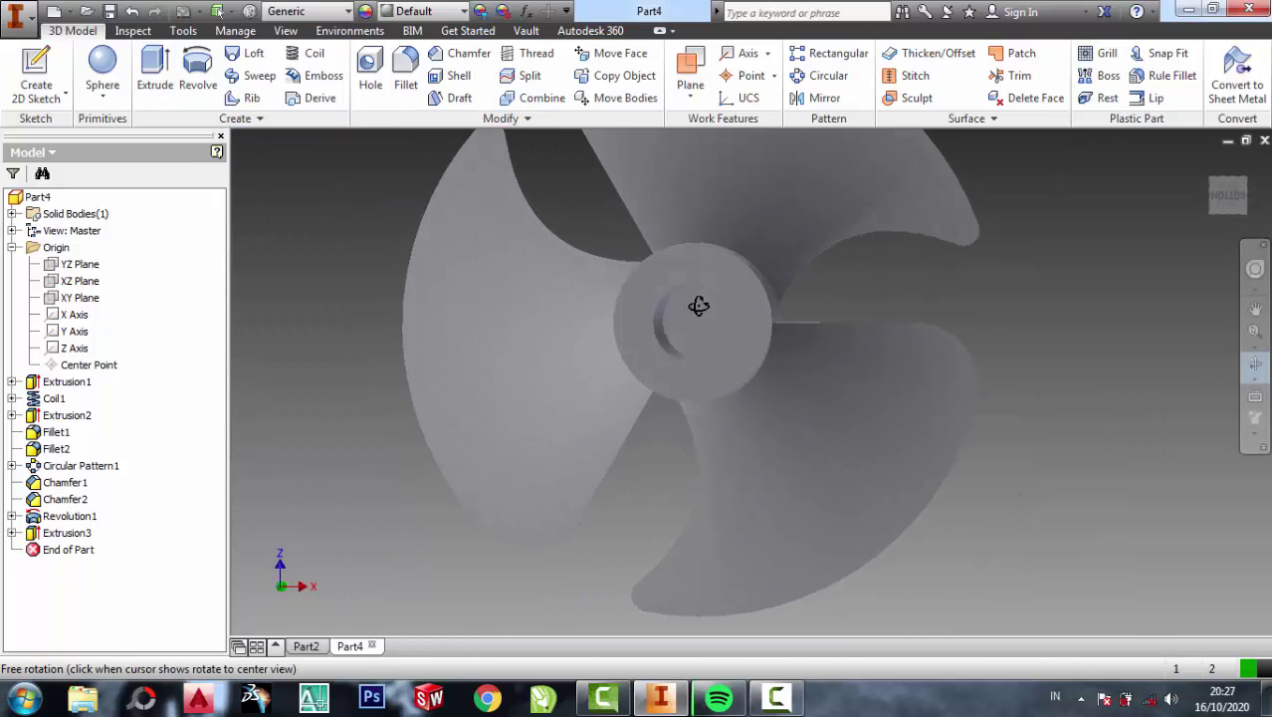
{"action": "right_click", "coordinate": [794, 271]}
{"action": "left_click", "coordinate": [715, 232]}
{"action": "left_click", "coordinate": [744, 290]}
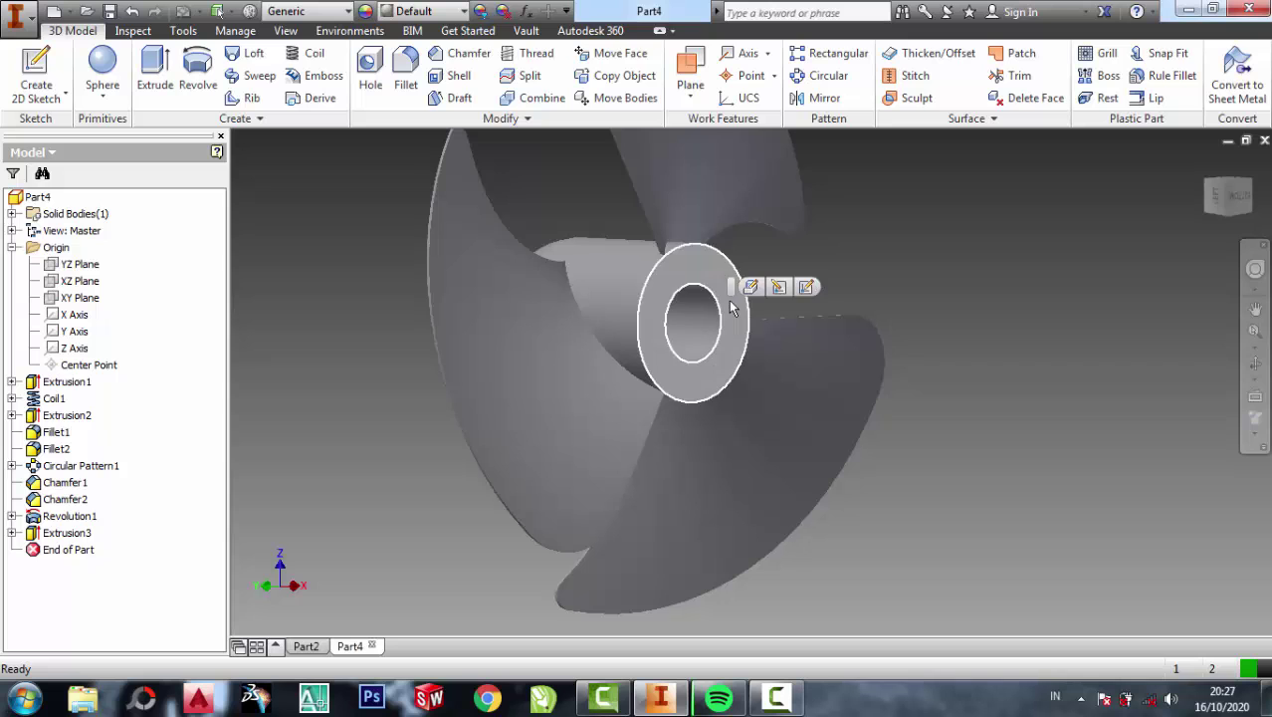
{"action": "left_click", "coordinate": [803, 289]}
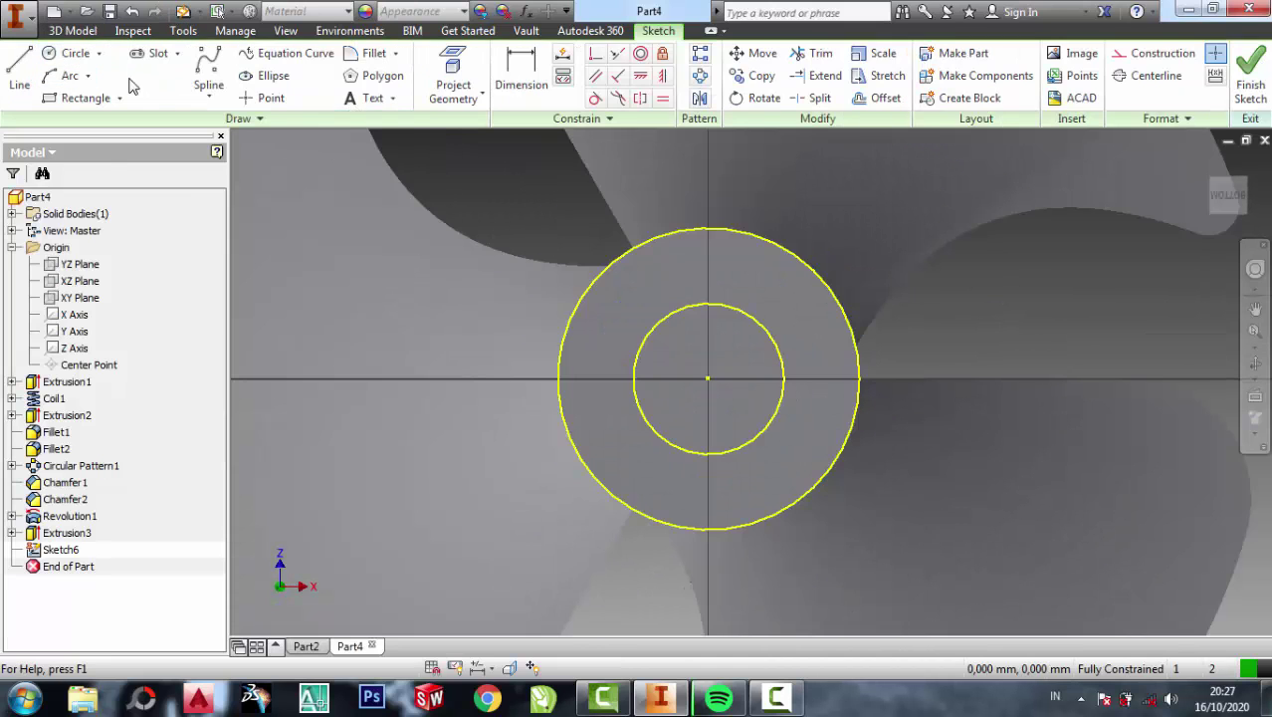
Draw a centre-point rectangle straddling the bore's right edge as the keyway outline
{"action": "left_click", "coordinate": [85, 99]}
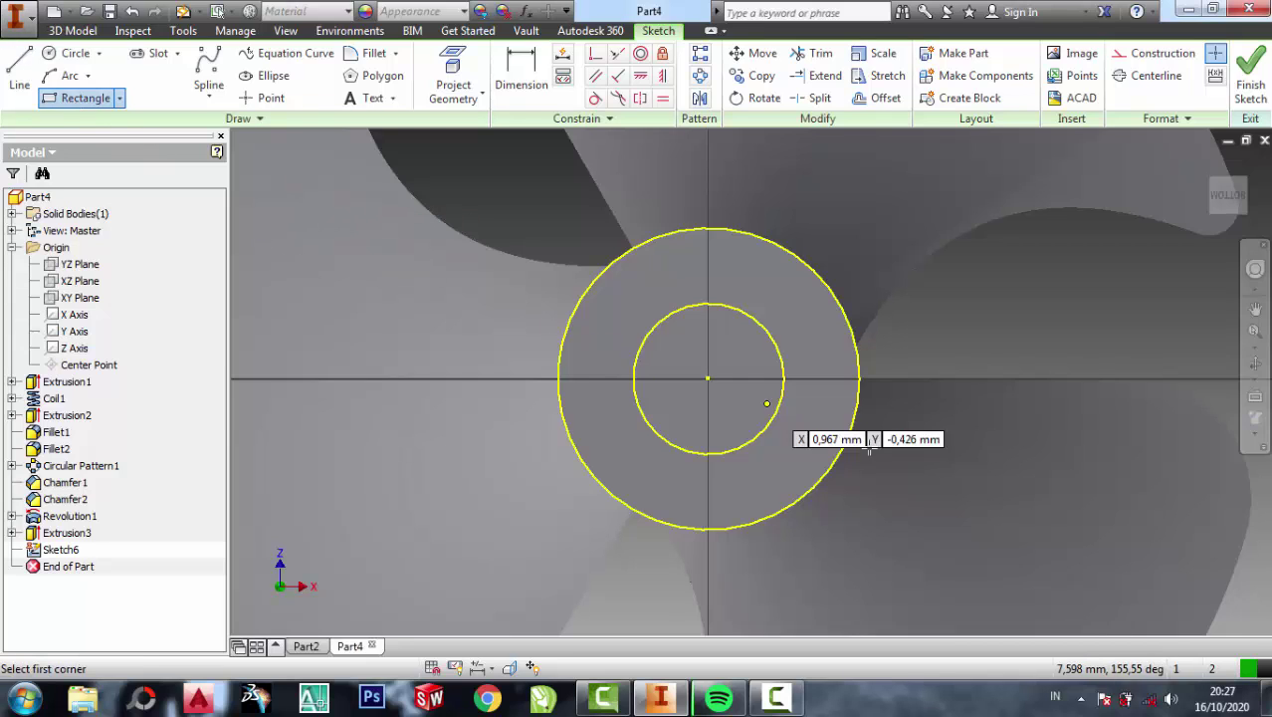
{"action": "left_click", "coordinate": [783, 378]}
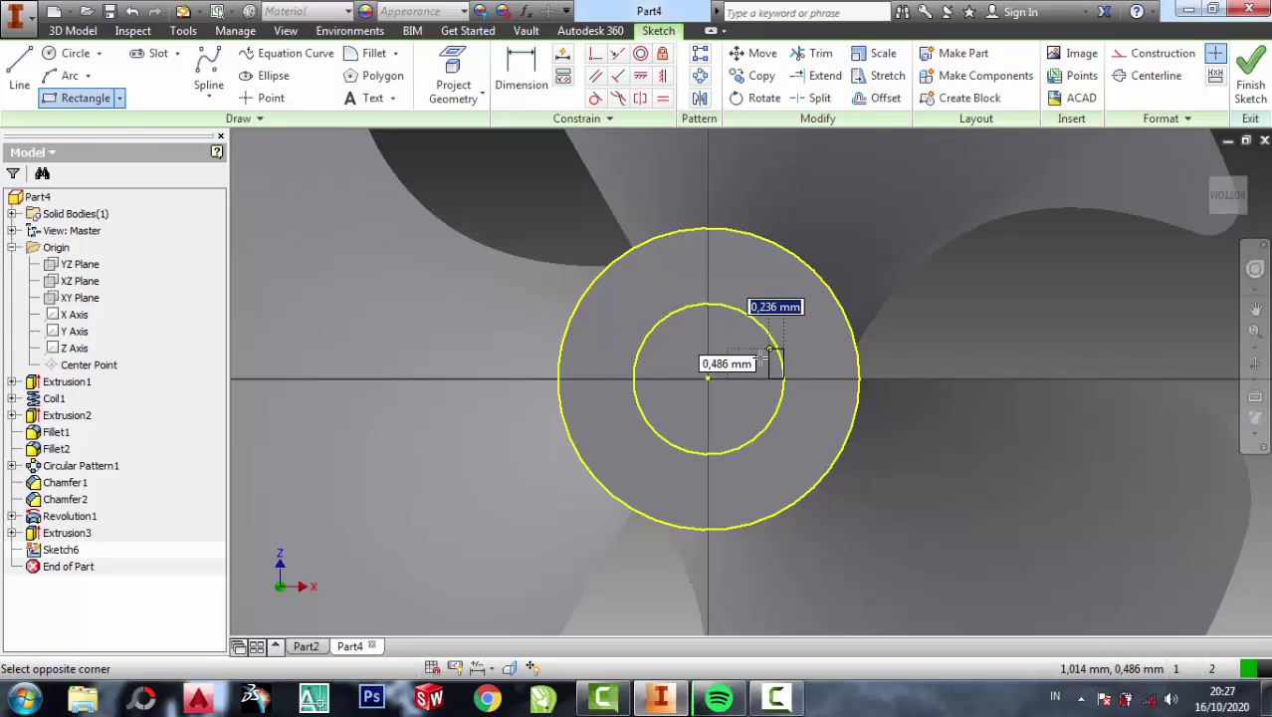
{"action": "key", "text": "Escape"}
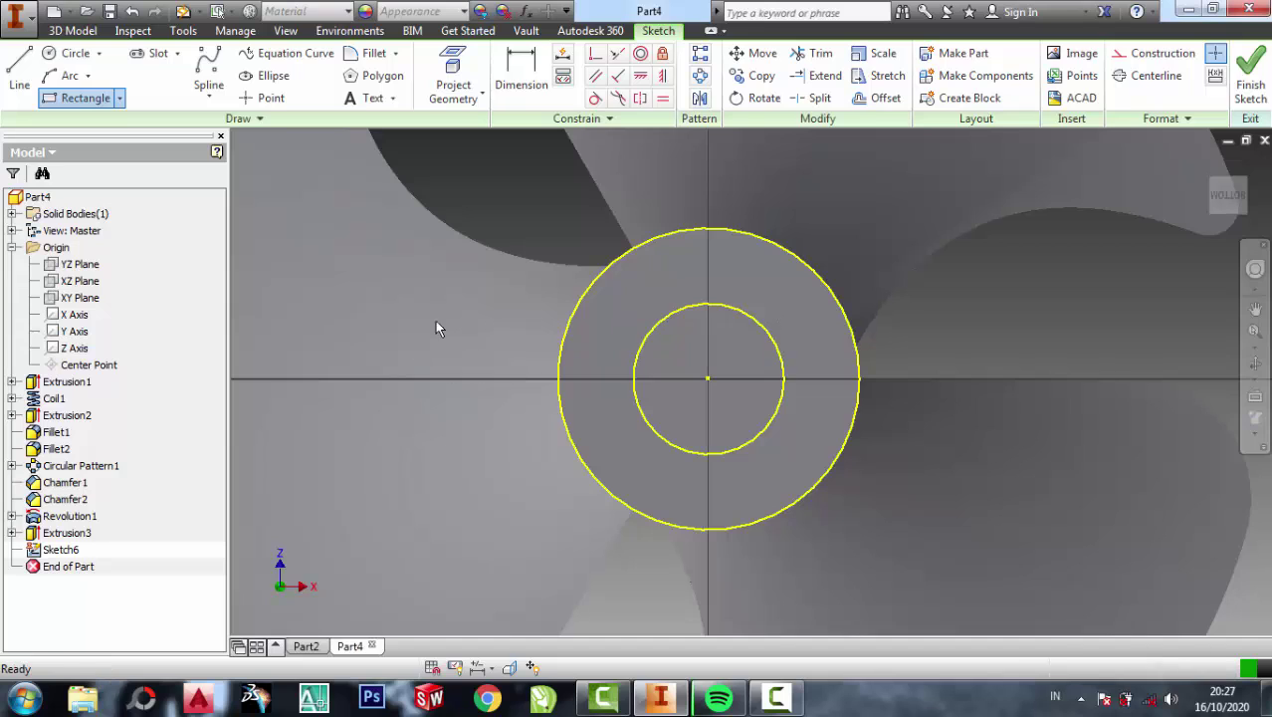
{"action": "left_click", "coordinate": [119, 98]}
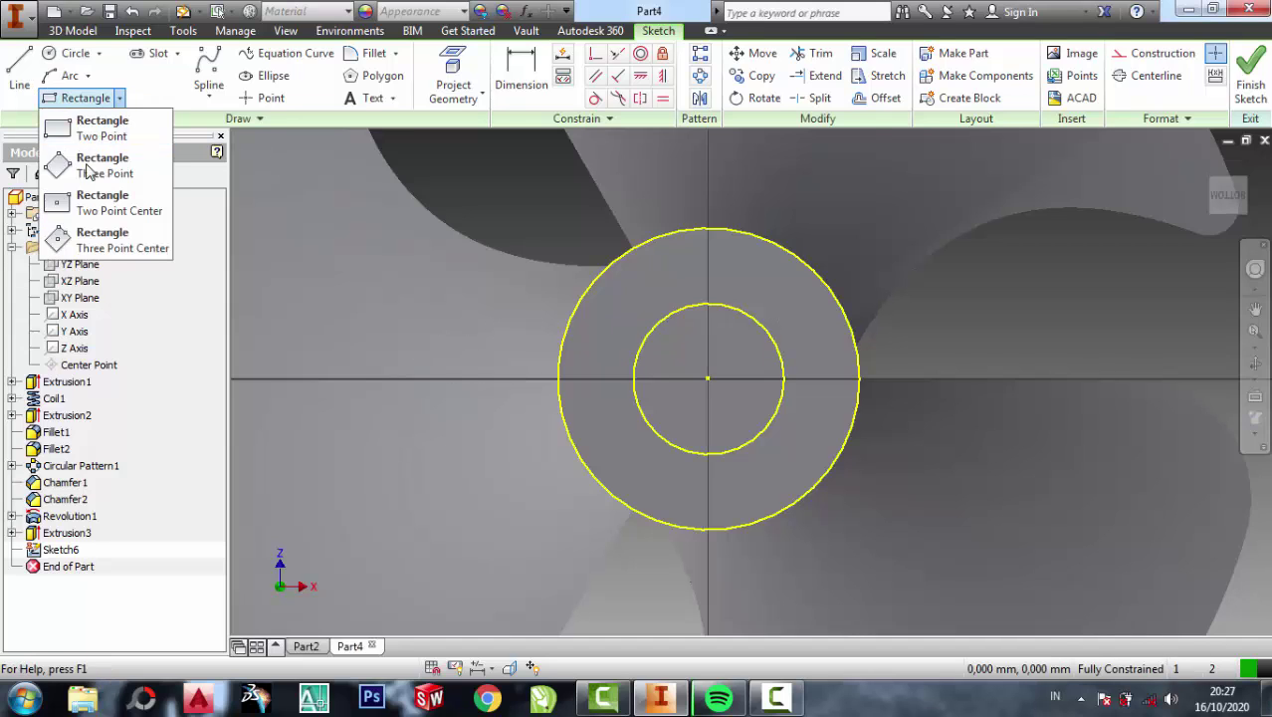
{"action": "left_click", "coordinate": [87, 204]}
{"action": "left_click", "coordinate": [783, 378]}
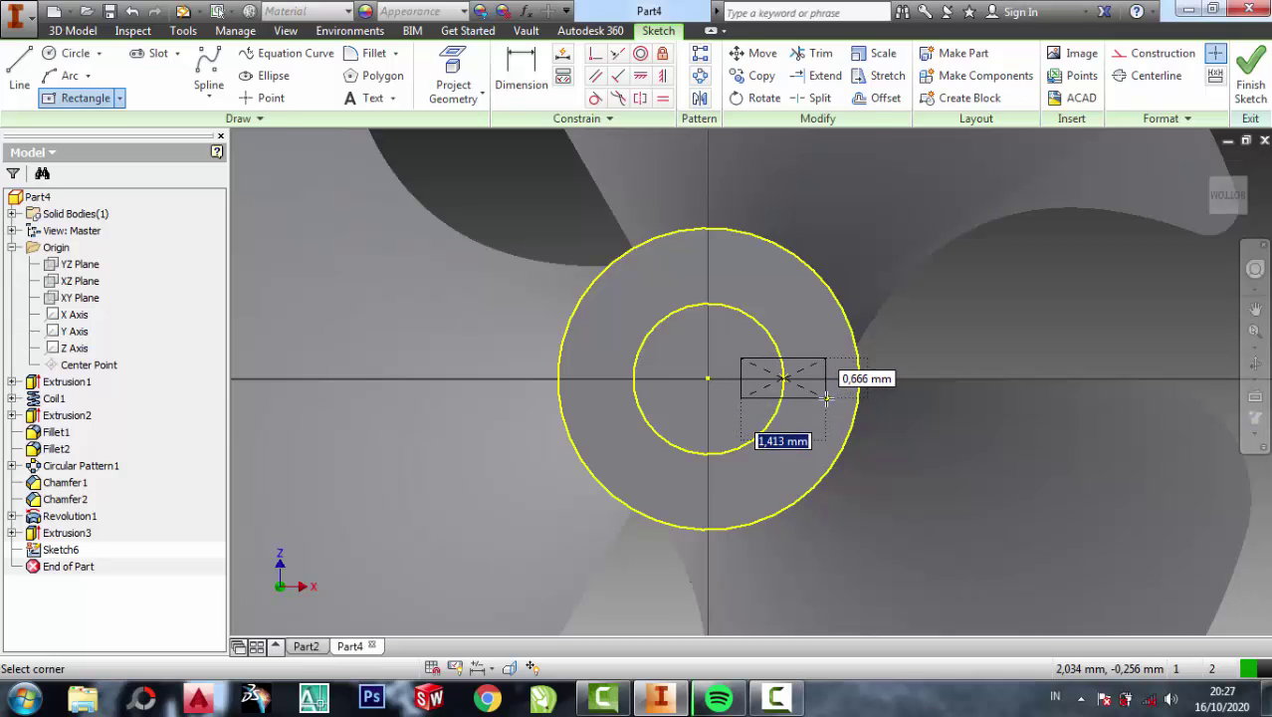
{"action": "left_click", "coordinate": [835, 398]}
{"action": "scroll", "coordinate": [826, 383], "scroll_direction": "up", "scroll_amount": 5}
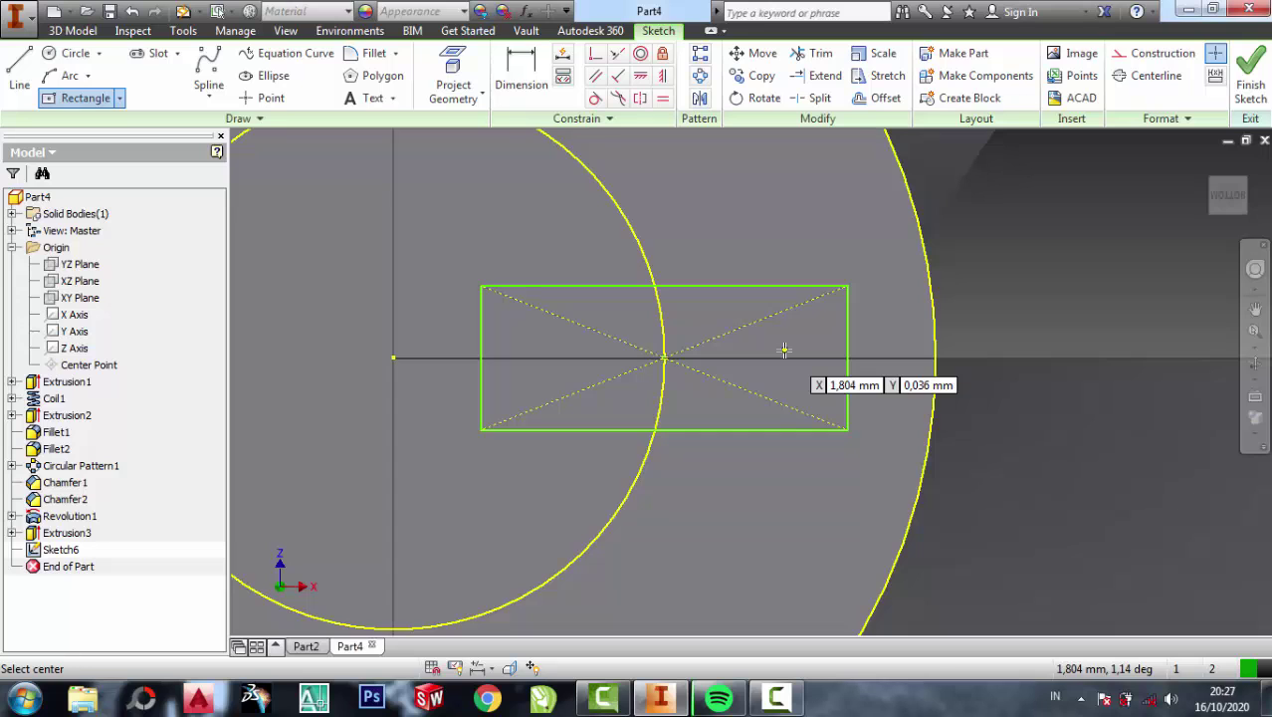
{"action": "left_click", "coordinate": [1244, 89]}
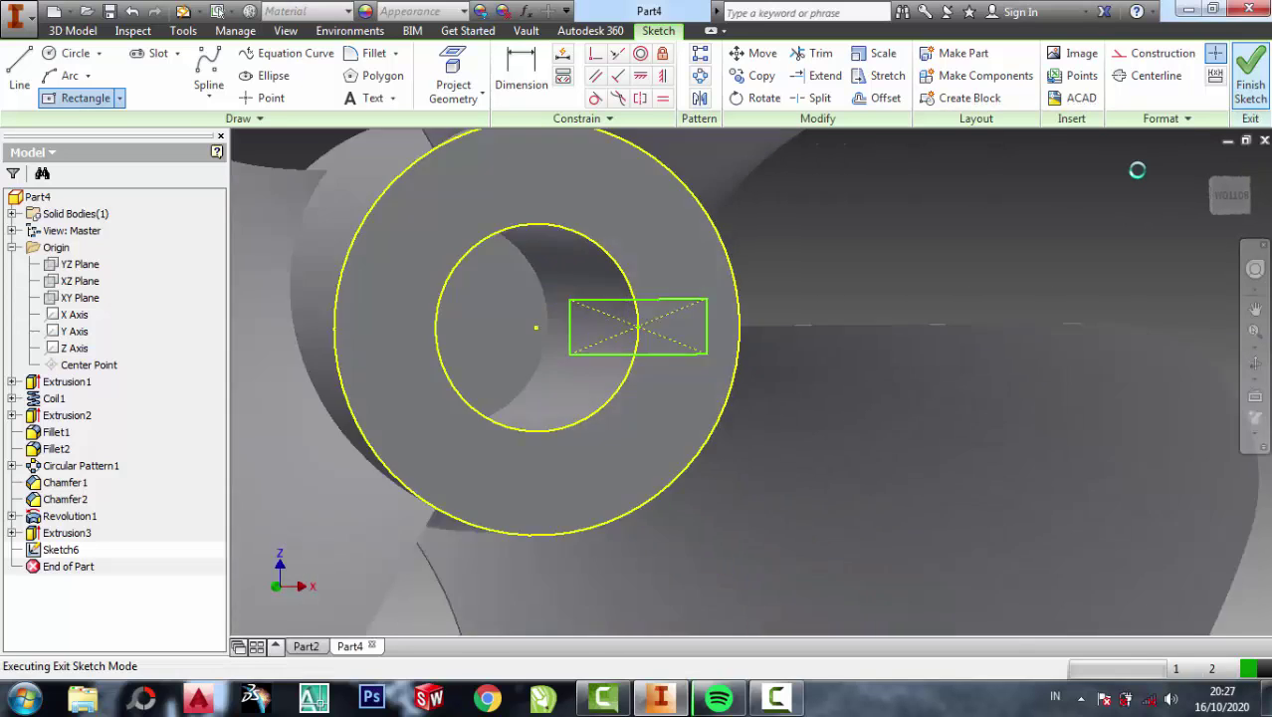
{"action": "scroll", "coordinate": [796, 257], "scroll_direction": "up", "scroll_amount": 3}
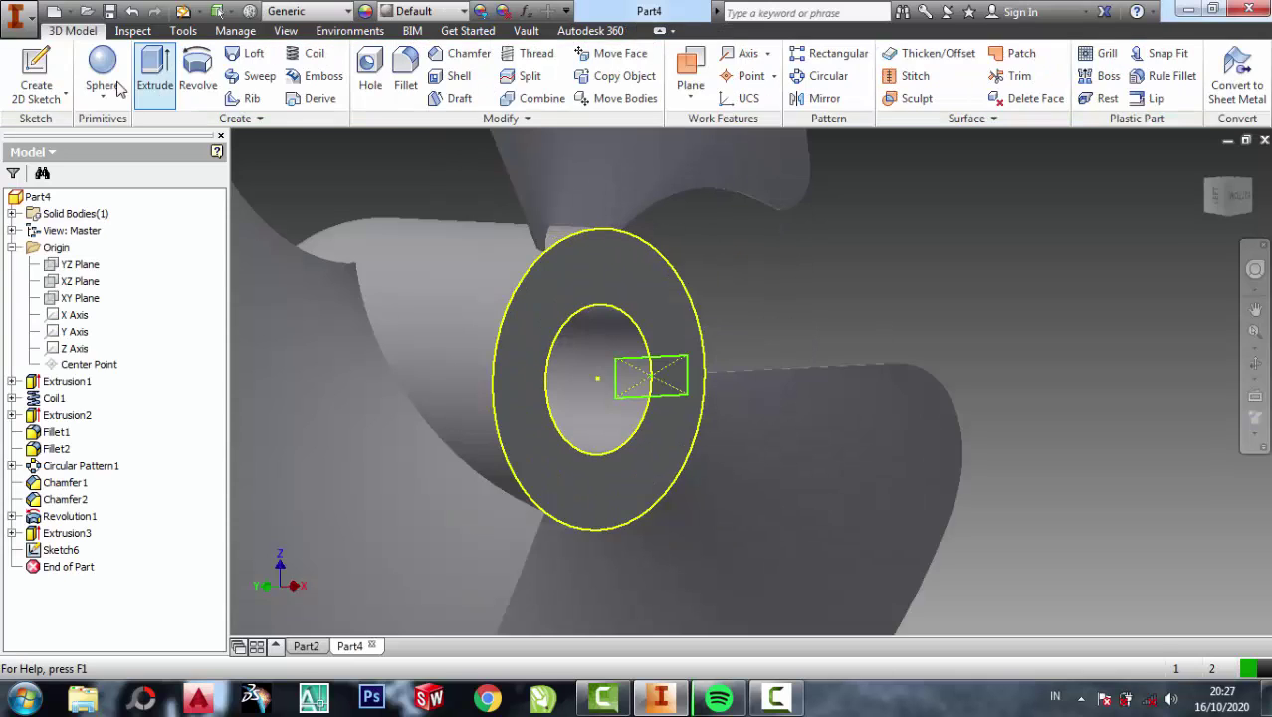
Cut-extrude the keyway rectangle into the hub beside the bore as Extrusion4
{"action": "left_click", "coordinate": [156, 68]}
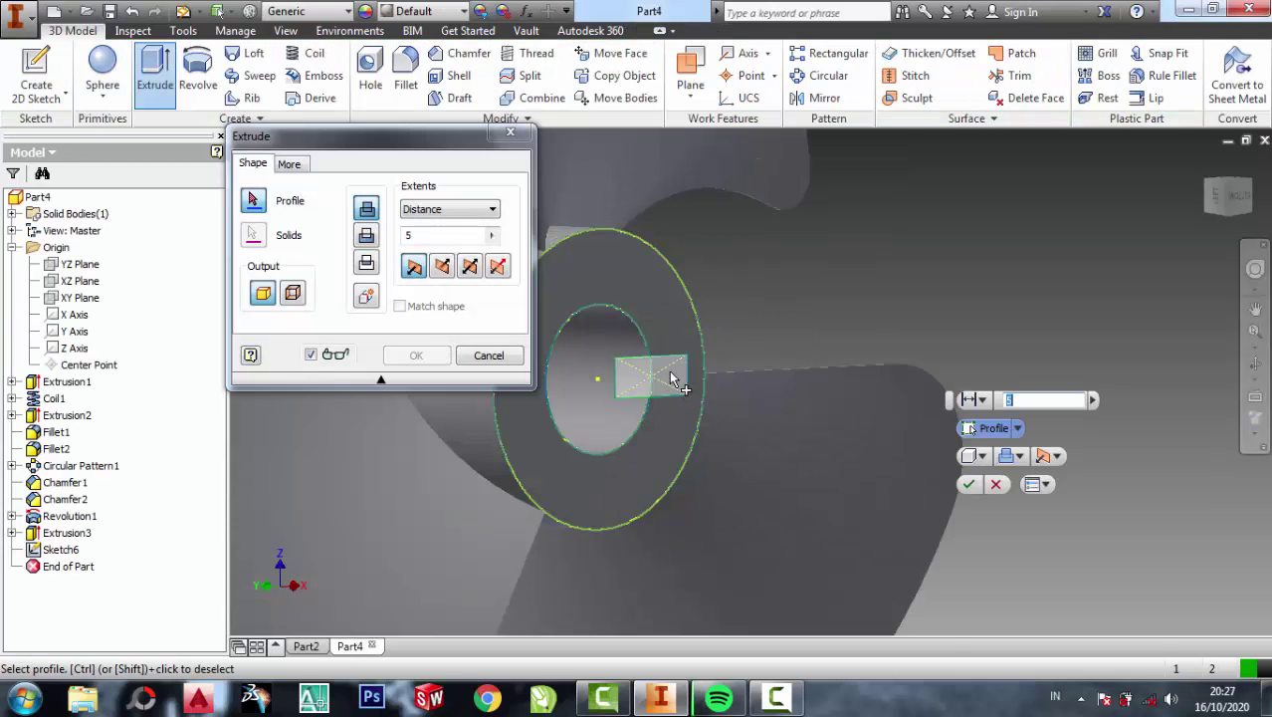
{"action": "left_click", "coordinate": [670, 379]}
{"action": "left_click", "coordinate": [366, 236]}
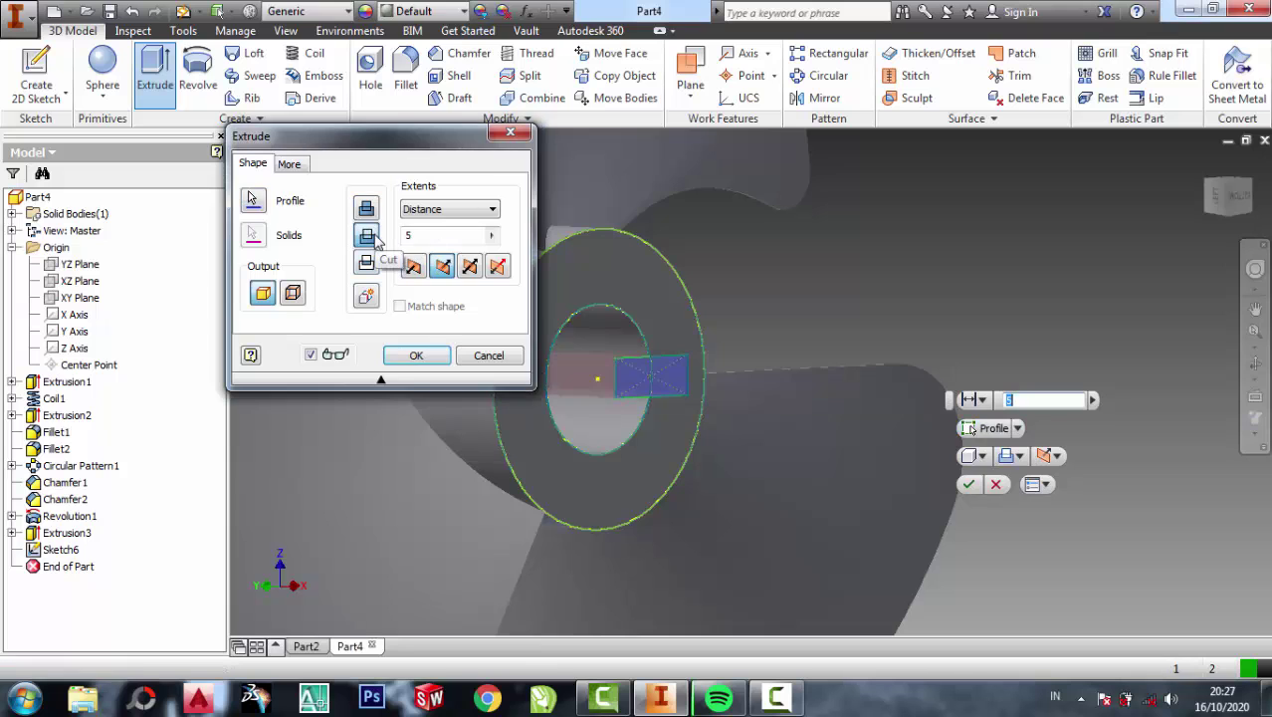
{"action": "left_click", "coordinate": [416, 355]}
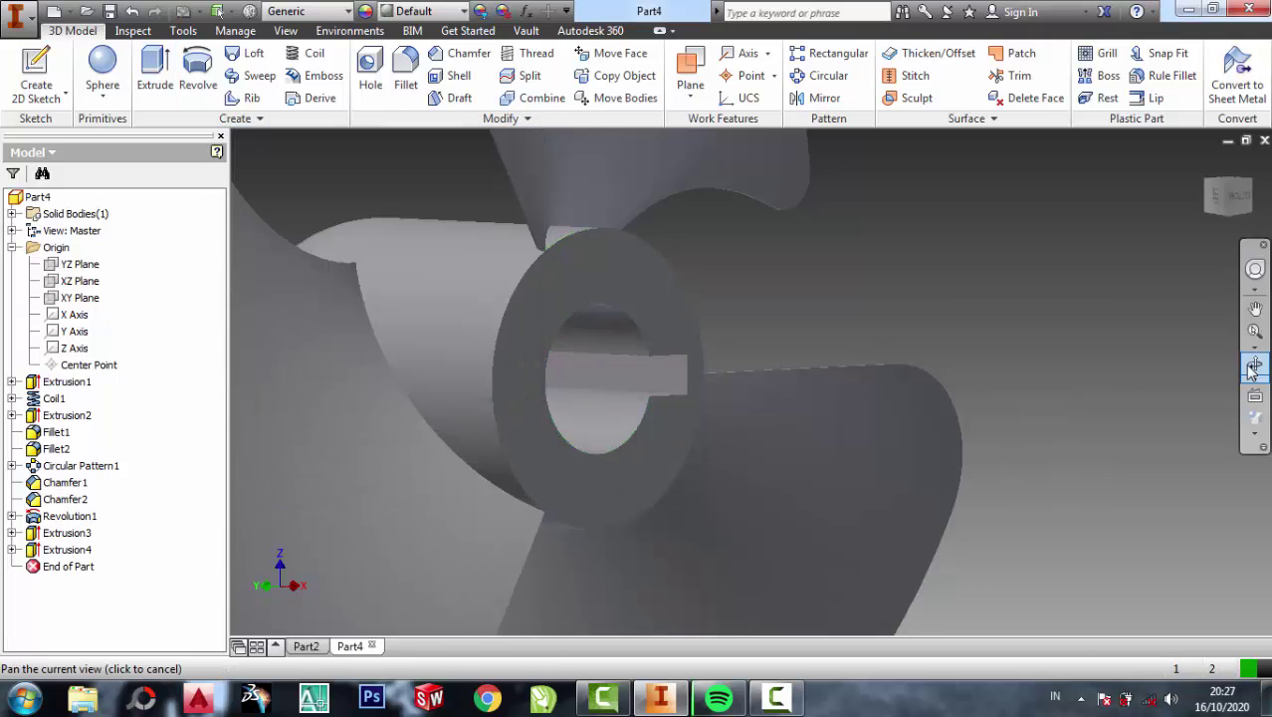
{"action": "left_click", "coordinate": [1255, 363]}
{"action": "mouse_move", "coordinate": [647, 353]}
{"action": "left_mouse_down"}
{"action": "mouse_move", "coordinate": [587, 352]}
{"action": "mouse_move", "coordinate": [573, 320]}
{"action": "mouse_move", "coordinate": [670, 239]}
{"action": "left_mouse_up"}
{"action": "right_click", "coordinate": [667, 238]}
{"action": "key", "text": "Escape"}
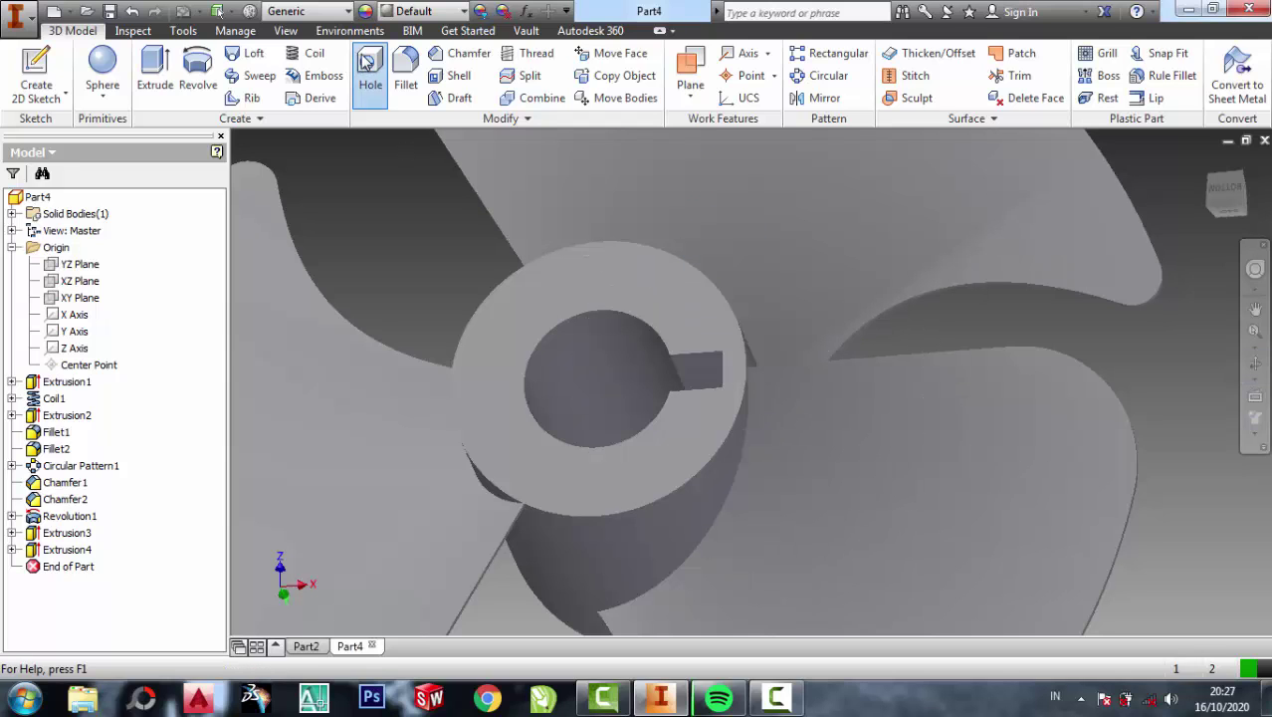
Discard the Hole feature and fillet the bore's circular edge with a 0.3 radius
{"action": "left_click", "coordinate": [369, 66]}
{"action": "left_click", "coordinate": [461, 95]}
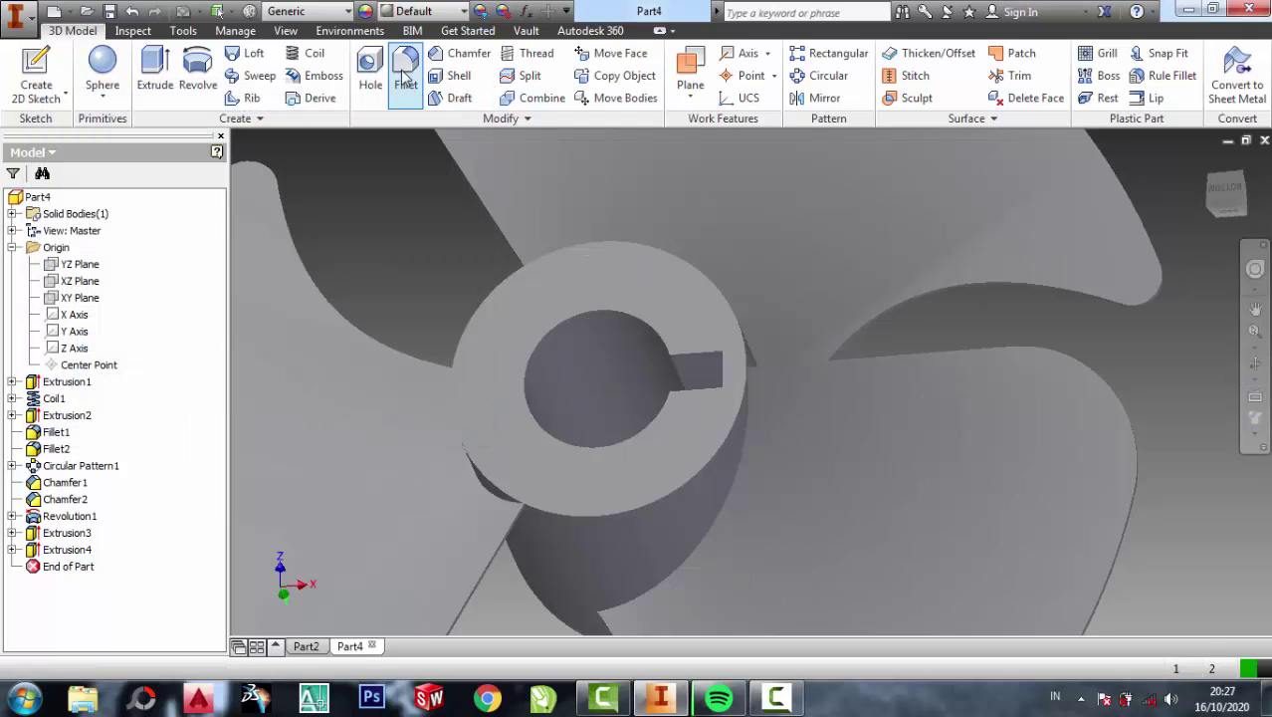
{"action": "left_click", "coordinate": [405, 70]}
{"action": "left_click", "coordinate": [542, 350]}
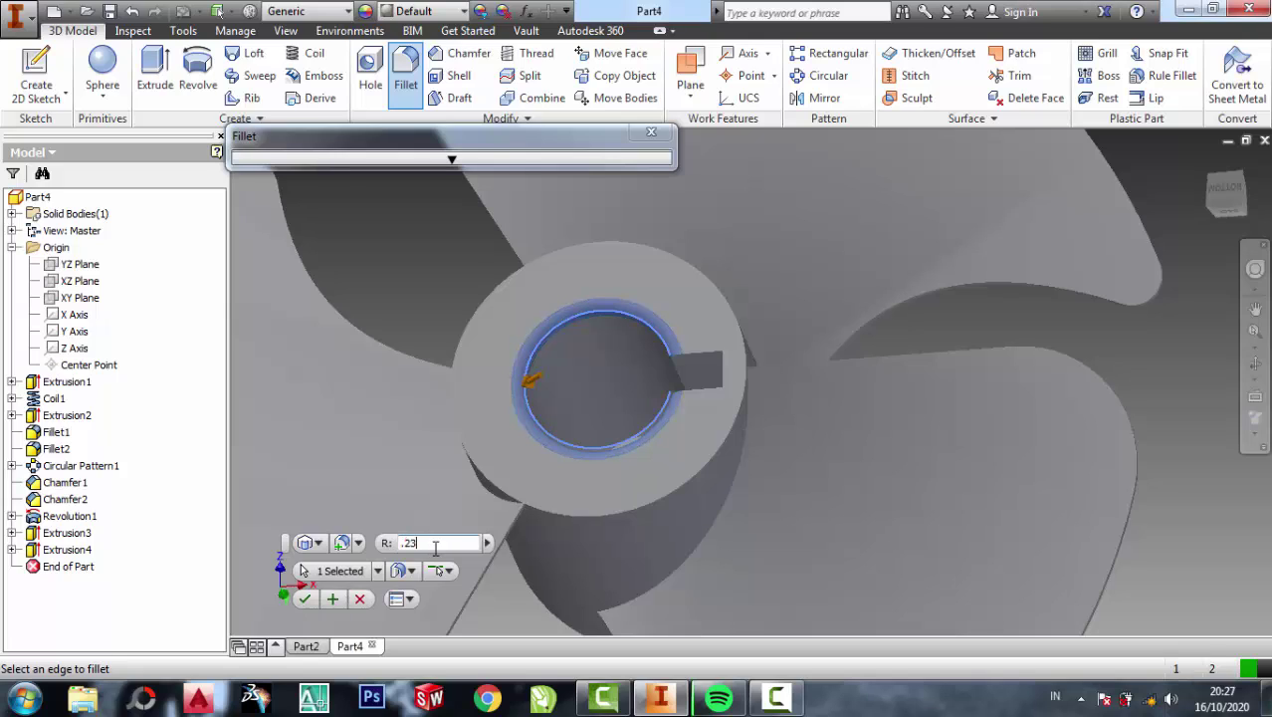
{"action": "key", "text": "BackSpace"}
{"action": "type", "text": "3"}
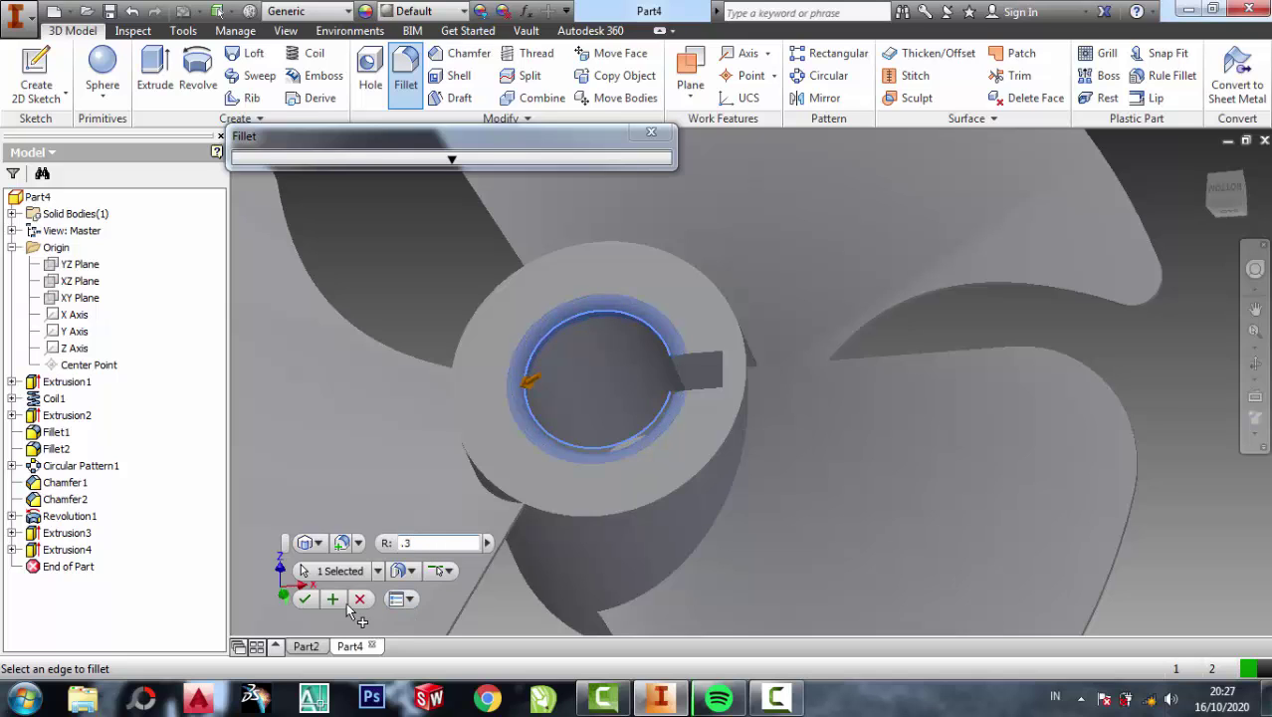
{"action": "left_click", "coordinate": [304, 598]}
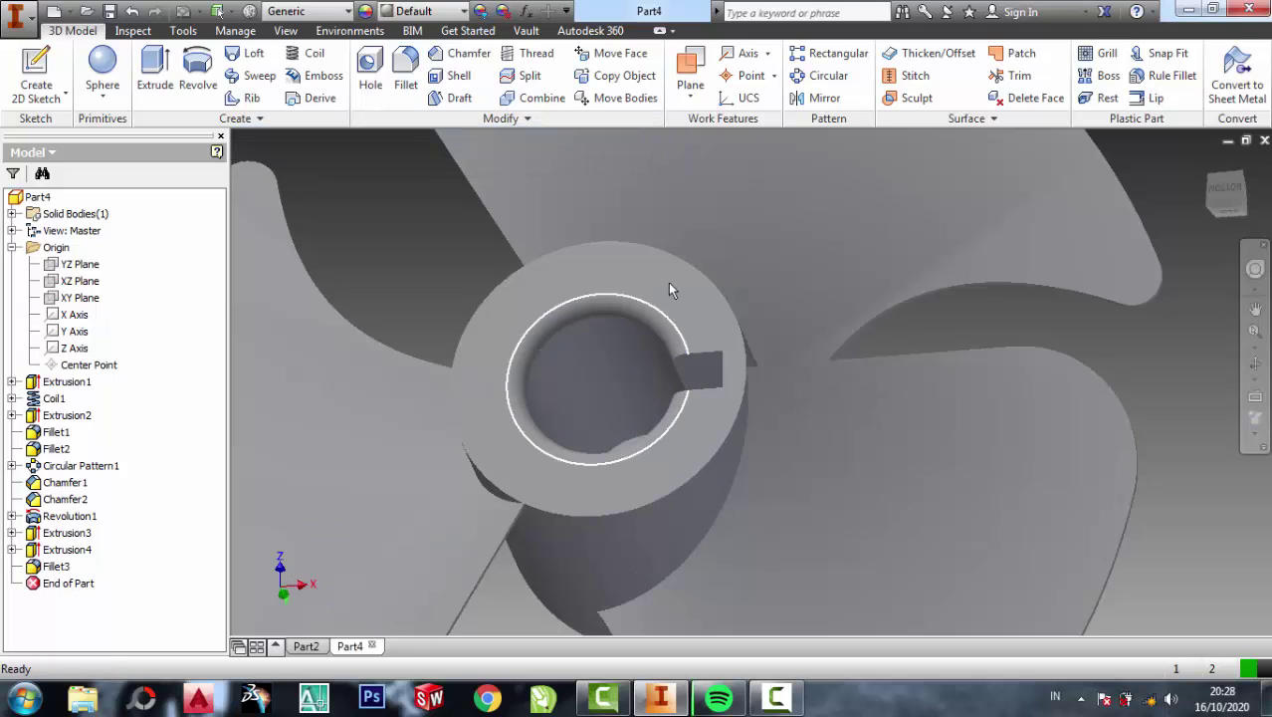
Try filleting the hub's outer and lower ring edges, then cancel without applying
{"action": "left_click", "coordinate": [405, 70]}
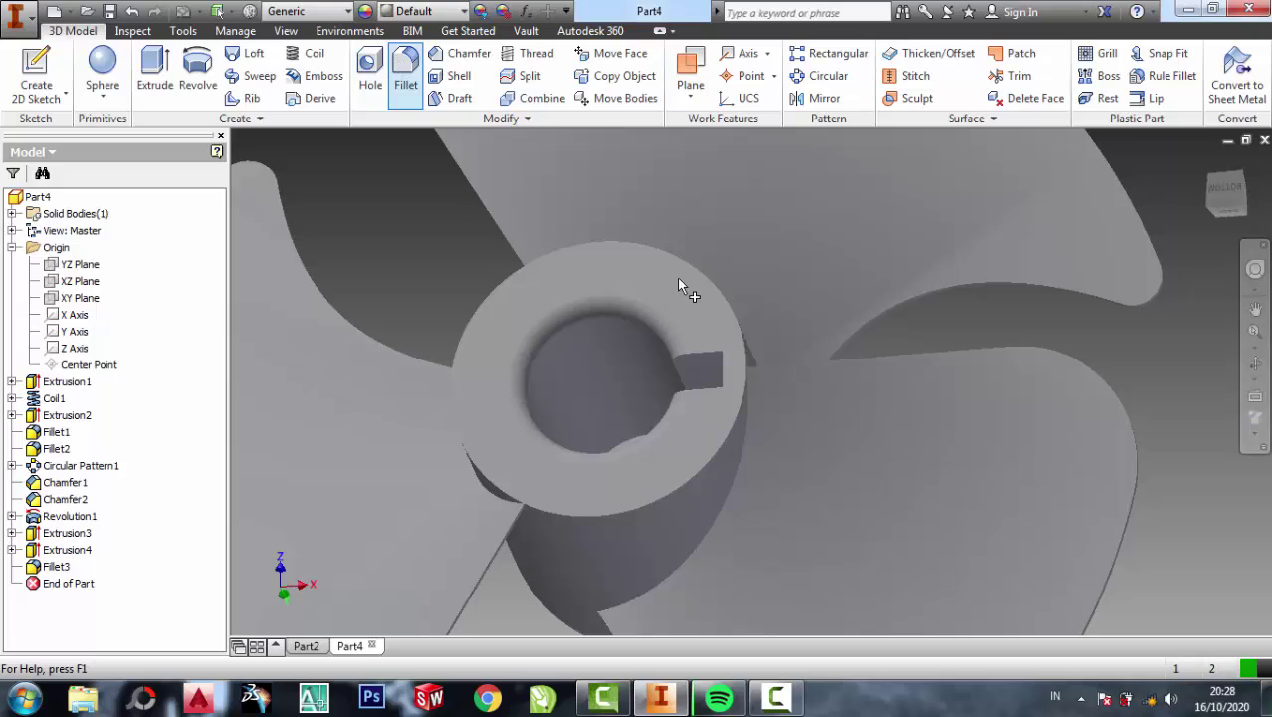
{"action": "left_click", "coordinate": [734, 301]}
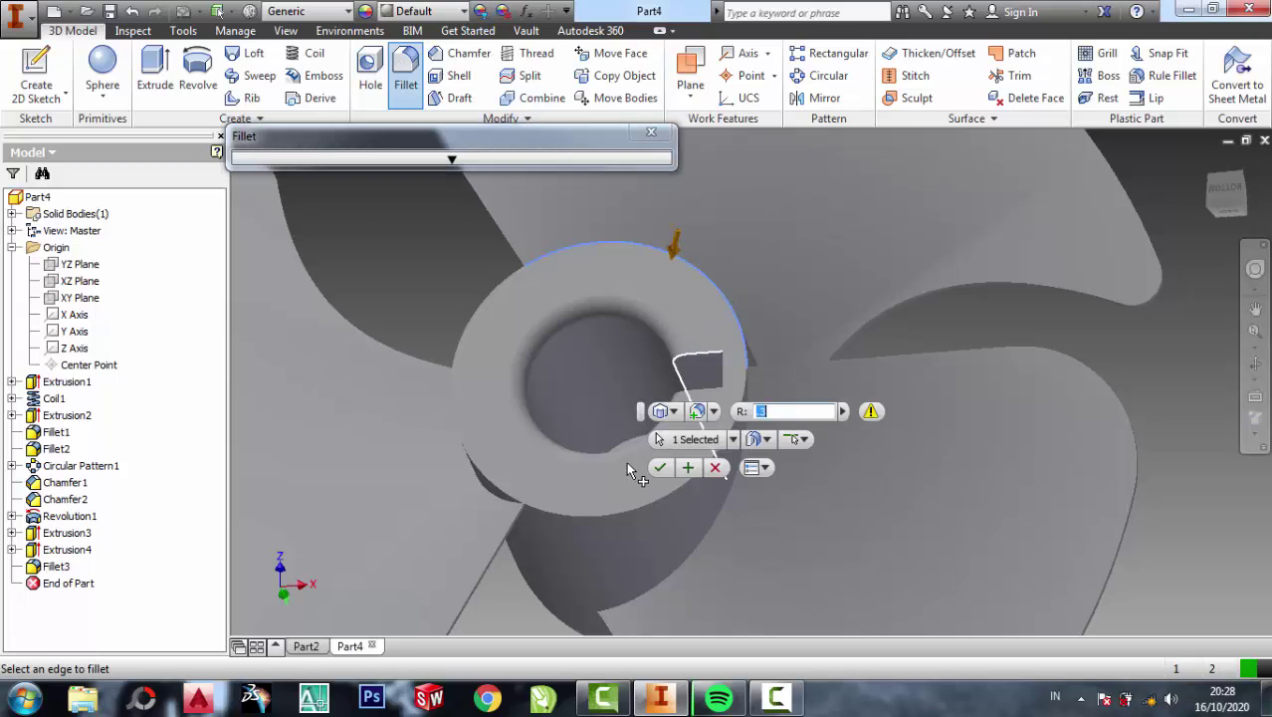
{"action": "left_click", "coordinate": [564, 511]}
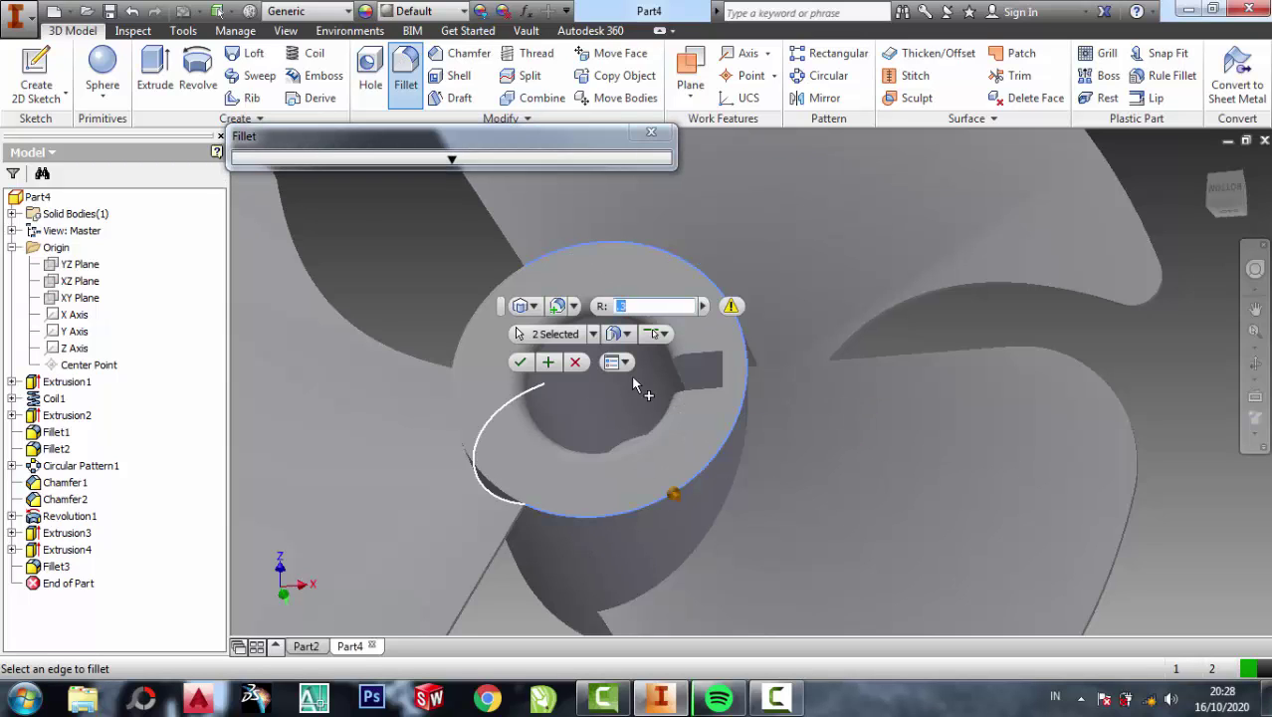
{"action": "left_click", "coordinate": [574, 362]}
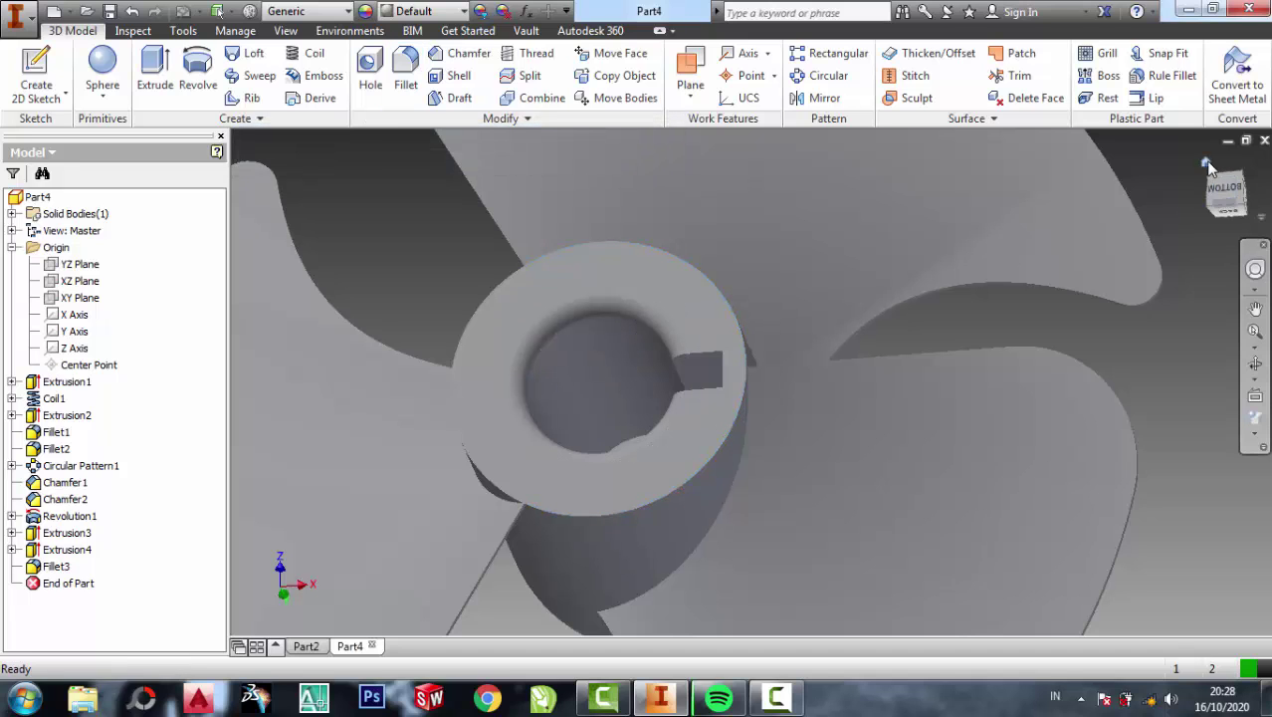
Return to the Home view and zoom in and out to inspect the blade edges
{"action": "left_click", "coordinate": [1205, 165]}
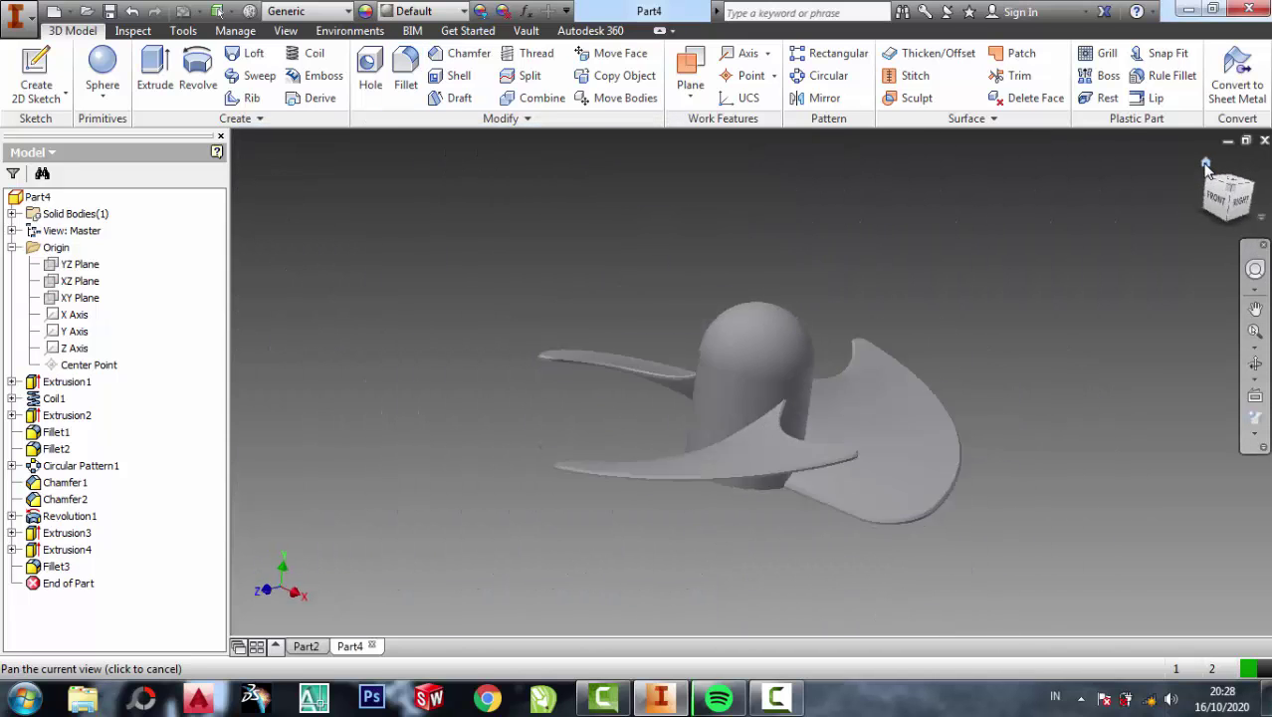
{"action": "scroll", "coordinate": [802, 391], "scroll_direction": "up", "scroll_amount": 3}
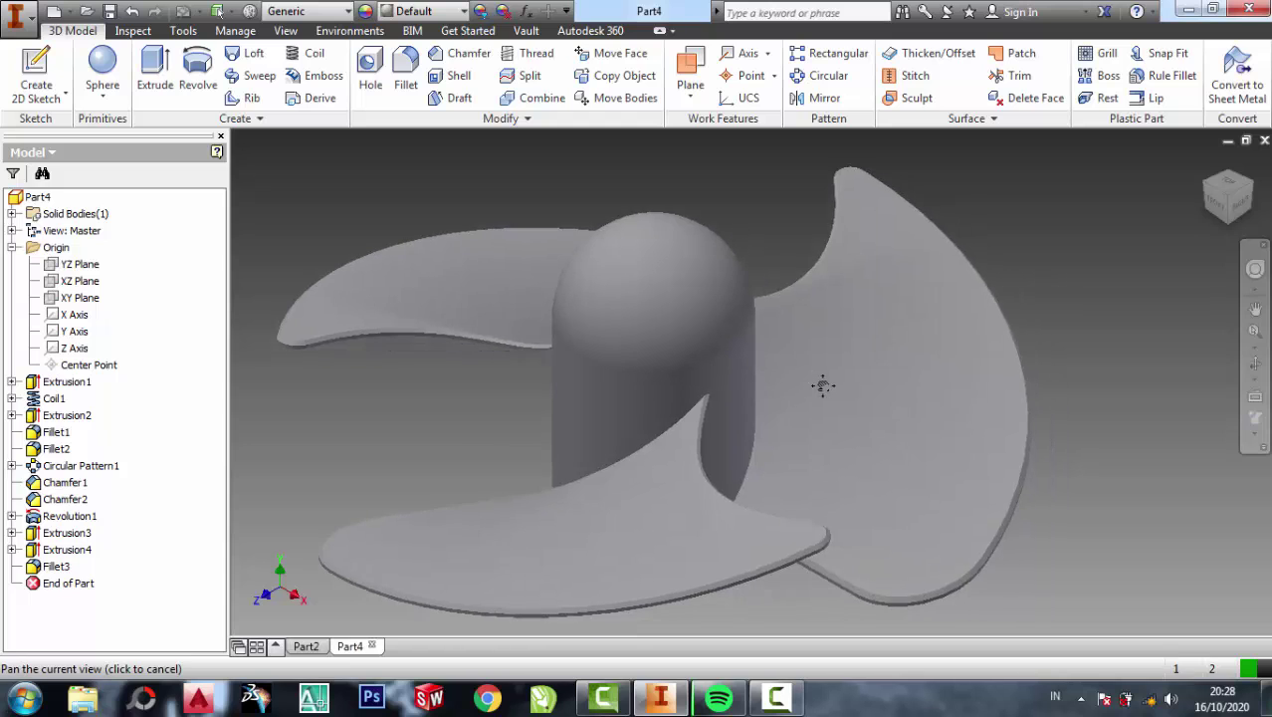
{"action": "scroll", "coordinate": [1004, 615], "scroll_direction": "up", "scroll_amount": 4}
{"action": "scroll", "coordinate": [848, 537], "scroll_direction": "down", "scroll_amount": 2}
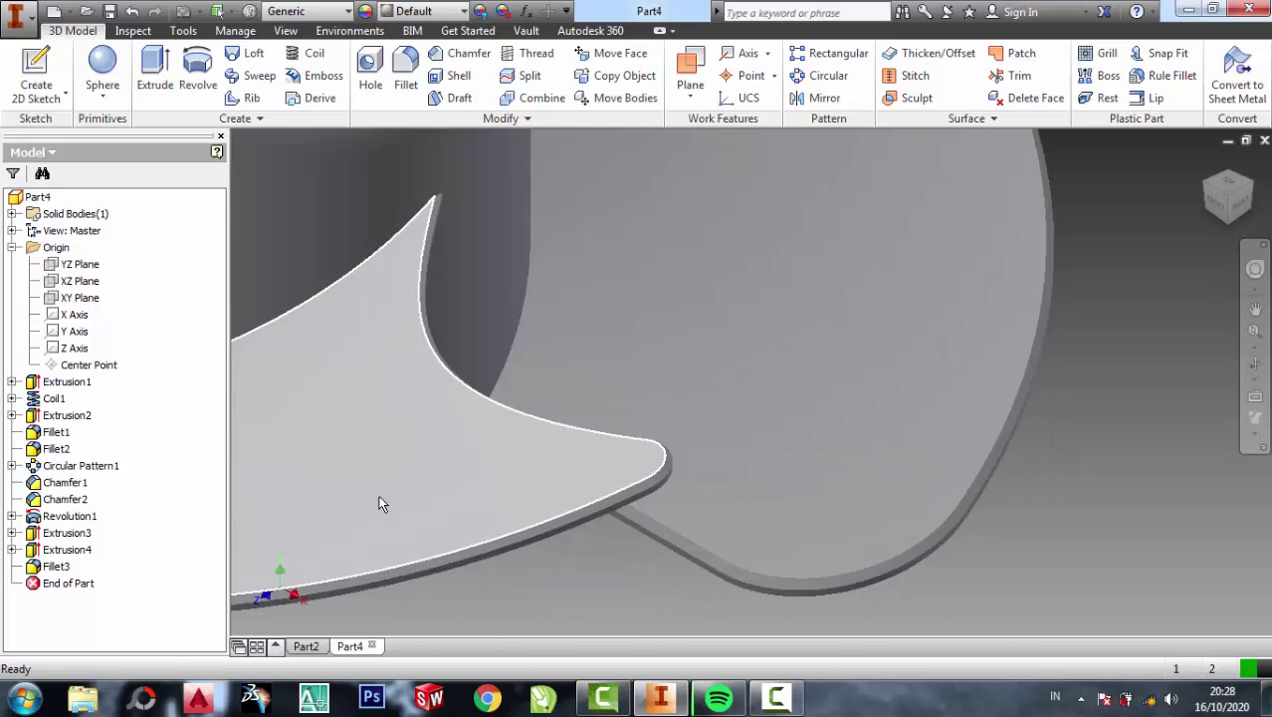
{"action": "scroll", "coordinate": [747, 353], "scroll_direction": "down", "scroll_amount": 3}
{"action": "scroll", "coordinate": [707, 321], "scroll_direction": "down", "scroll_amount": 2}
{"action": "scroll", "coordinate": [696, 288], "scroll_direction": "up", "scroll_amount": 4}
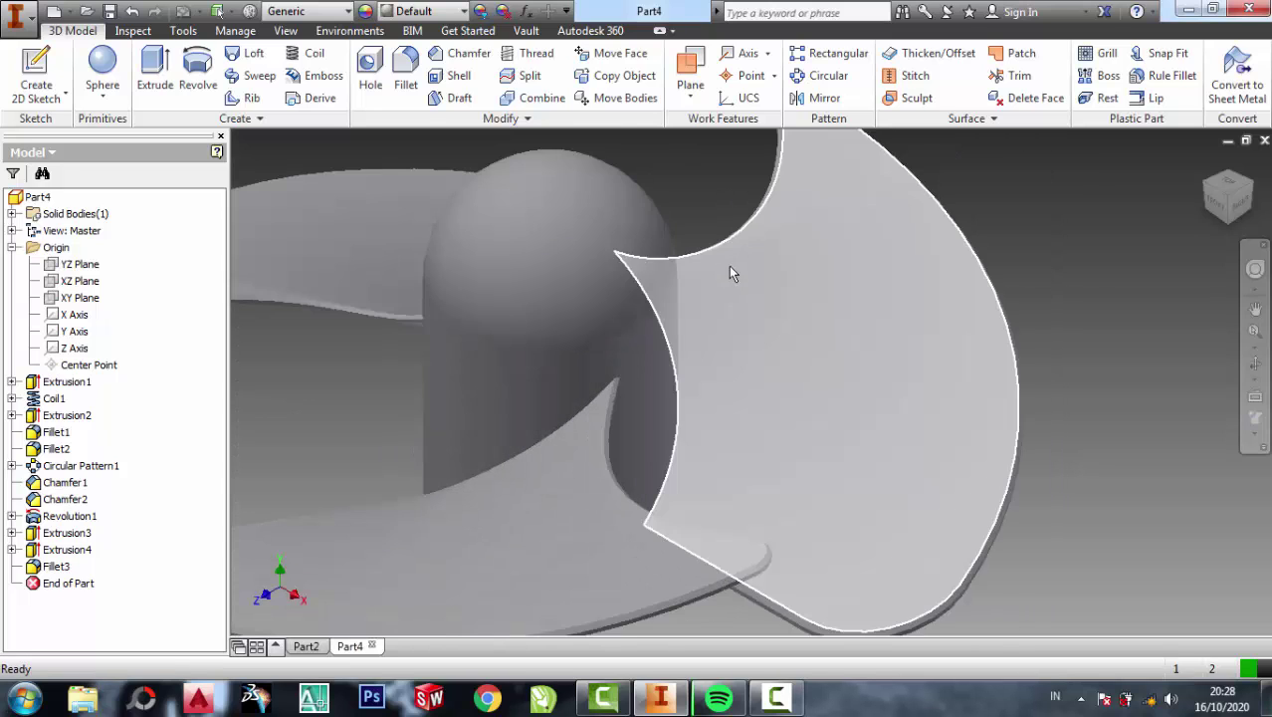
{"action": "scroll", "coordinate": [595, 234], "scroll_direction": "down", "scroll_amount": 5}
{"action": "scroll", "coordinate": [620, 256], "scroll_direction": "up", "scroll_amount": 2}
{"action": "scroll", "coordinate": [620, 255], "scroll_direction": "up", "scroll_amount": 2}
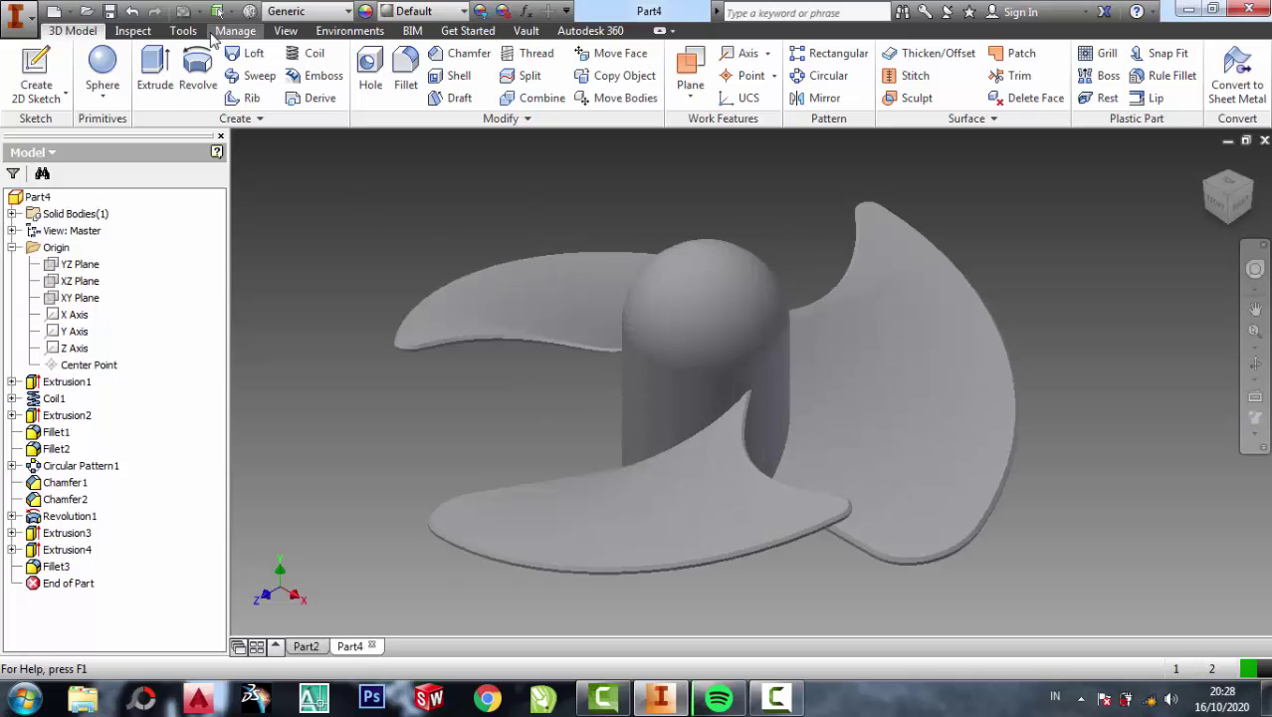
Apply the Chrome - Polished Blue appearance to the propeller
{"action": "left_click", "coordinate": [466, 12]}
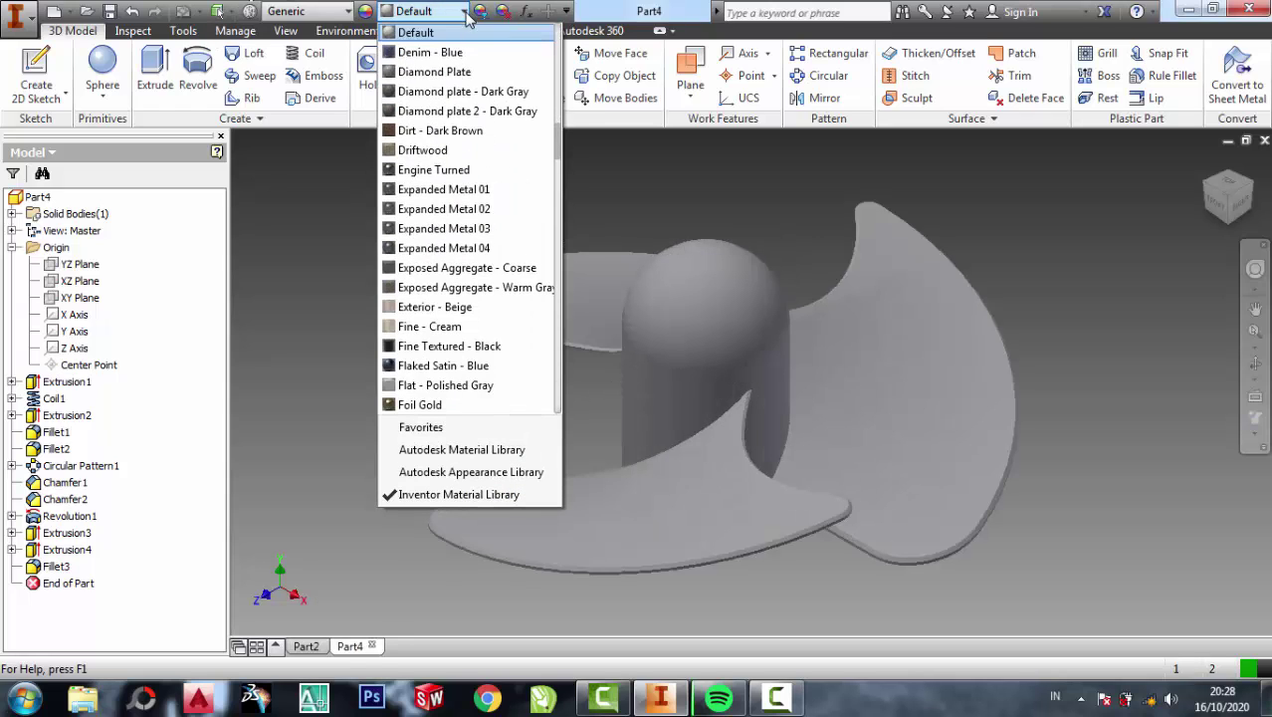
{"action": "scroll", "coordinate": [430, 171], "scroll_direction": "up", "scroll_amount": 1}
{"action": "scroll", "coordinate": [430, 171], "scroll_direction": "up", "scroll_amount": 3}
{"action": "scroll", "coordinate": [430, 171], "scroll_direction": "up", "scroll_amount": 1}
{"action": "scroll", "coordinate": [430, 171], "scroll_direction": "up", "scroll_amount": 1}
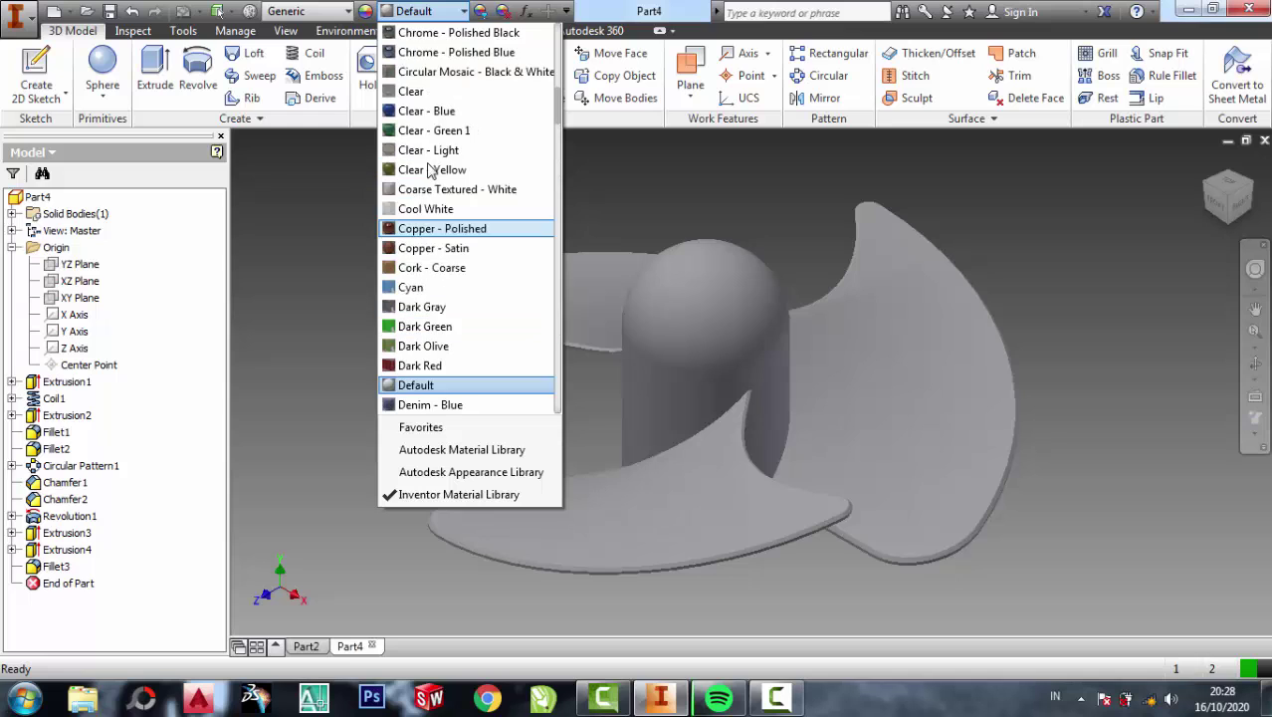
{"action": "scroll", "coordinate": [430, 171], "scroll_direction": "up", "scroll_amount": 5}
{"action": "scroll", "coordinate": [430, 171], "scroll_direction": "up", "scroll_amount": 3}
{"action": "scroll", "coordinate": [430, 171], "scroll_direction": "up", "scroll_amount": 2}
{"action": "scroll", "coordinate": [430, 171], "scroll_direction": "down", "scroll_amount": 3}
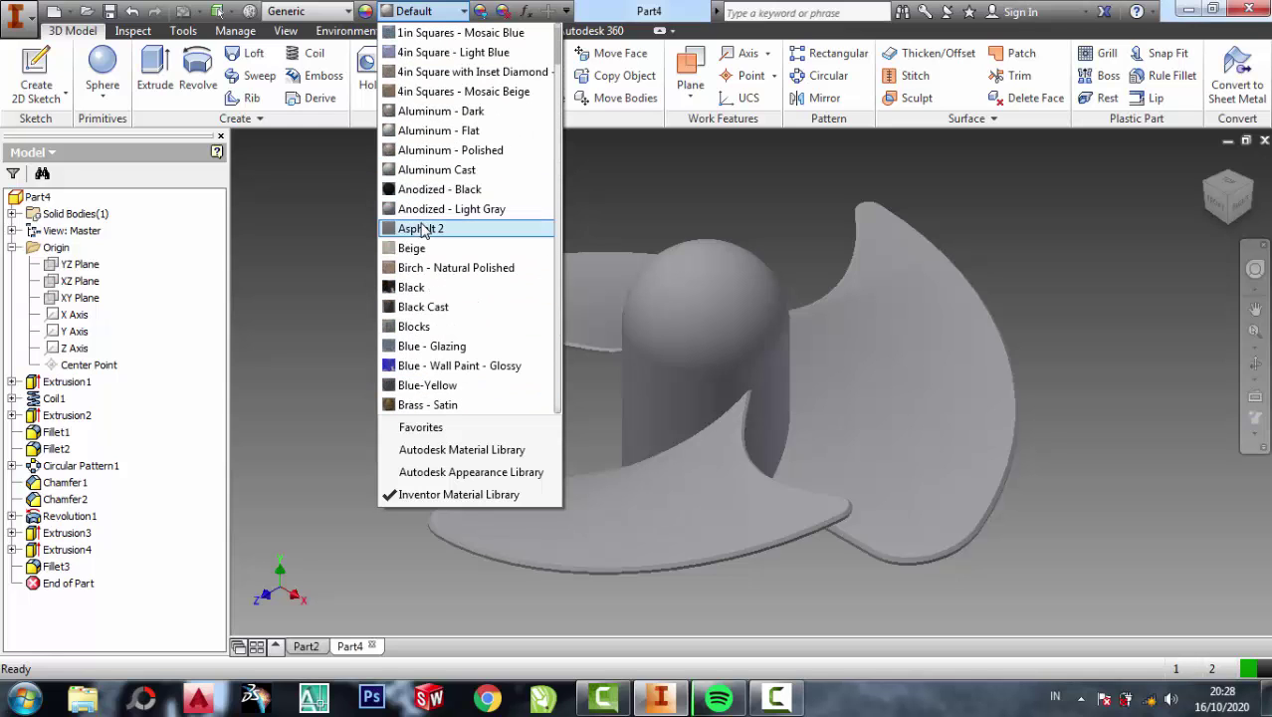
{"action": "scroll", "coordinate": [430, 171], "scroll_direction": "down", "scroll_amount": 6}
{"action": "scroll", "coordinate": [430, 172], "scroll_direction": "down", "scroll_amount": 6}
{"action": "scroll", "coordinate": [431, 199], "scroll_direction": "down", "scroll_amount": 6}
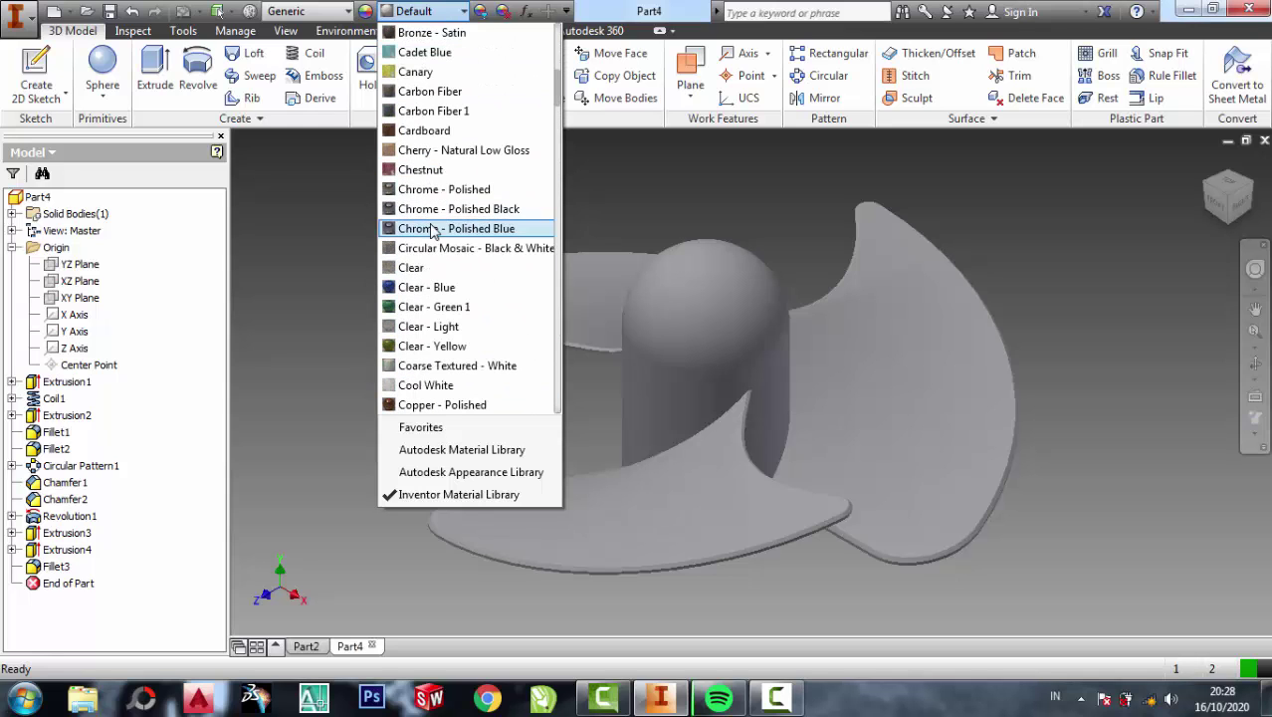
{"action": "left_click", "coordinate": [429, 225]}
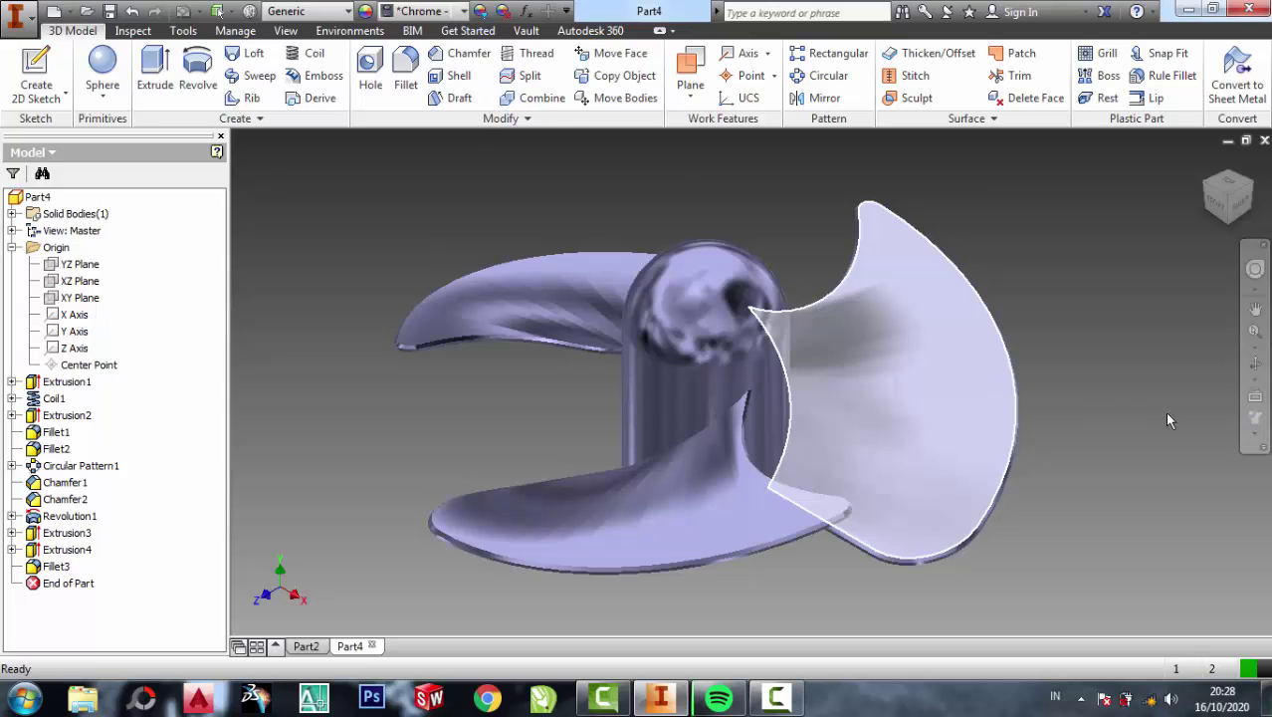
Switch the propeller's appearance to a grey polished chrome
{"action": "left_click", "coordinate": [462, 12]}
{"action": "scroll", "coordinate": [430, 138], "scroll_direction": "up", "scroll_amount": 2}
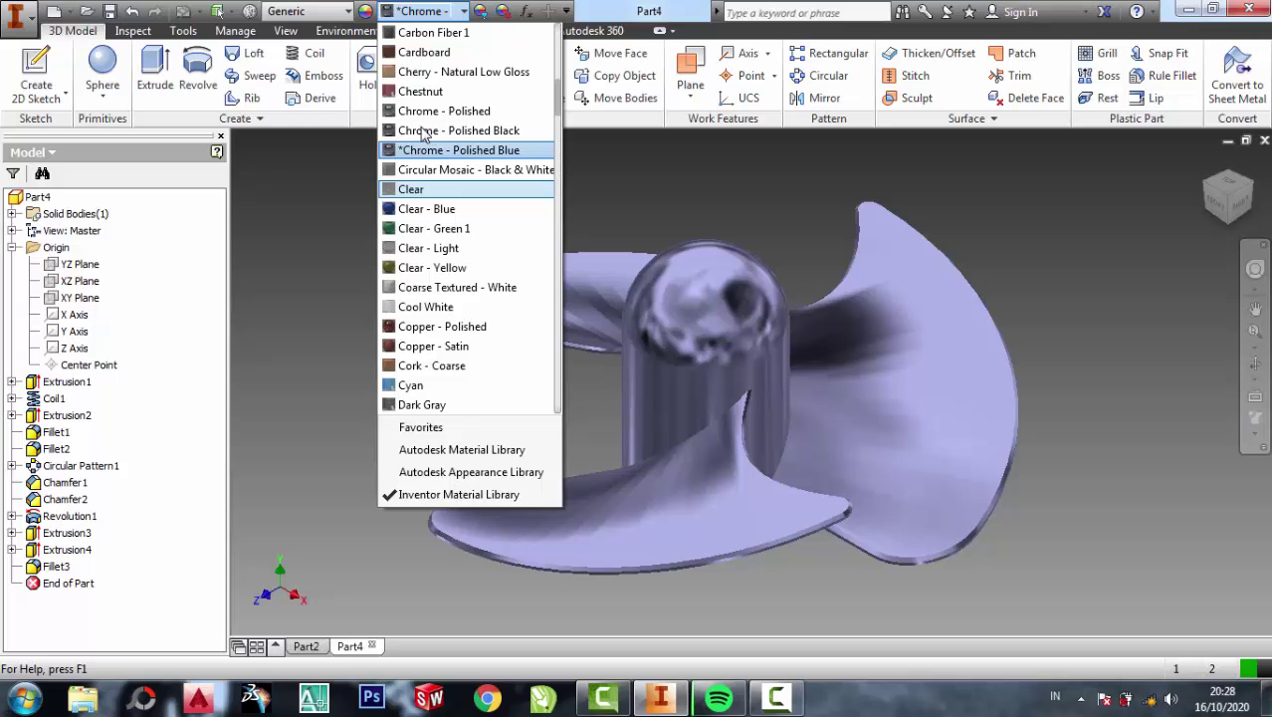
{"action": "left_click", "coordinate": [468, 130]}
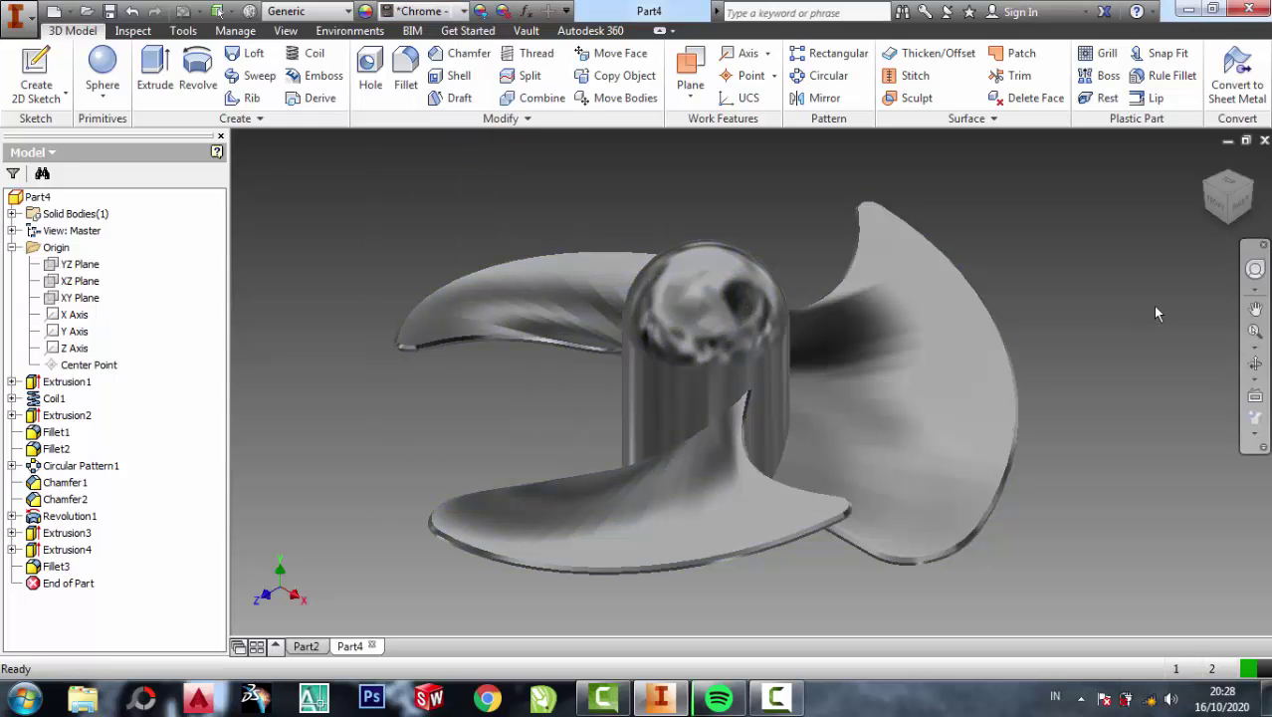
{"action": "middle_click_drag", "start_coordinate": [1174, 189], "coordinate": [1205, 308]}
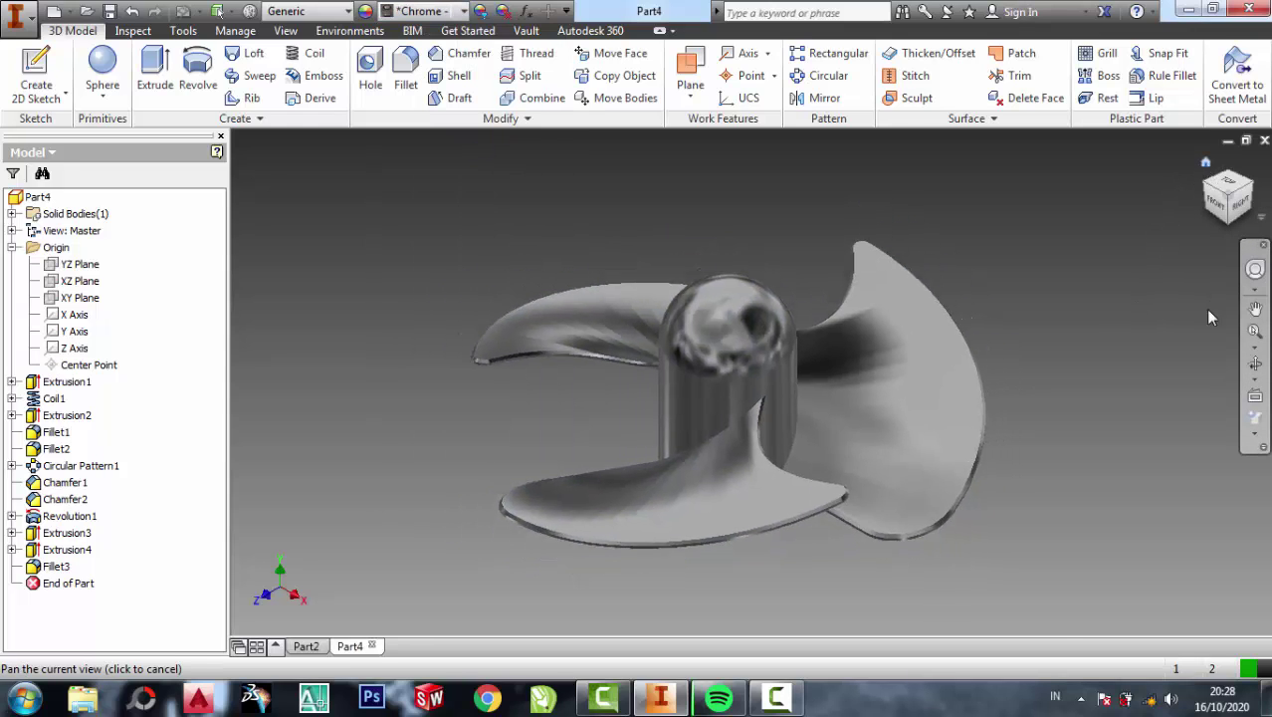
{"action": "left_click", "coordinate": [1255, 379]}
{"action": "left_click", "coordinate": [1154, 400]}
{"action": "mouse_move", "coordinate": [755, 276]}
{"action": "left_mouse_down"}
{"action": "mouse_move", "coordinate": [667, 451]}
{"action": "mouse_move", "coordinate": [596, 363]}
{"action": "mouse_move", "coordinate": [512, 441]}
{"action": "mouse_move", "coordinate": [732, 500]}
{"action": "mouse_move", "coordinate": [819, 276]}
{"action": "left_mouse_up"}
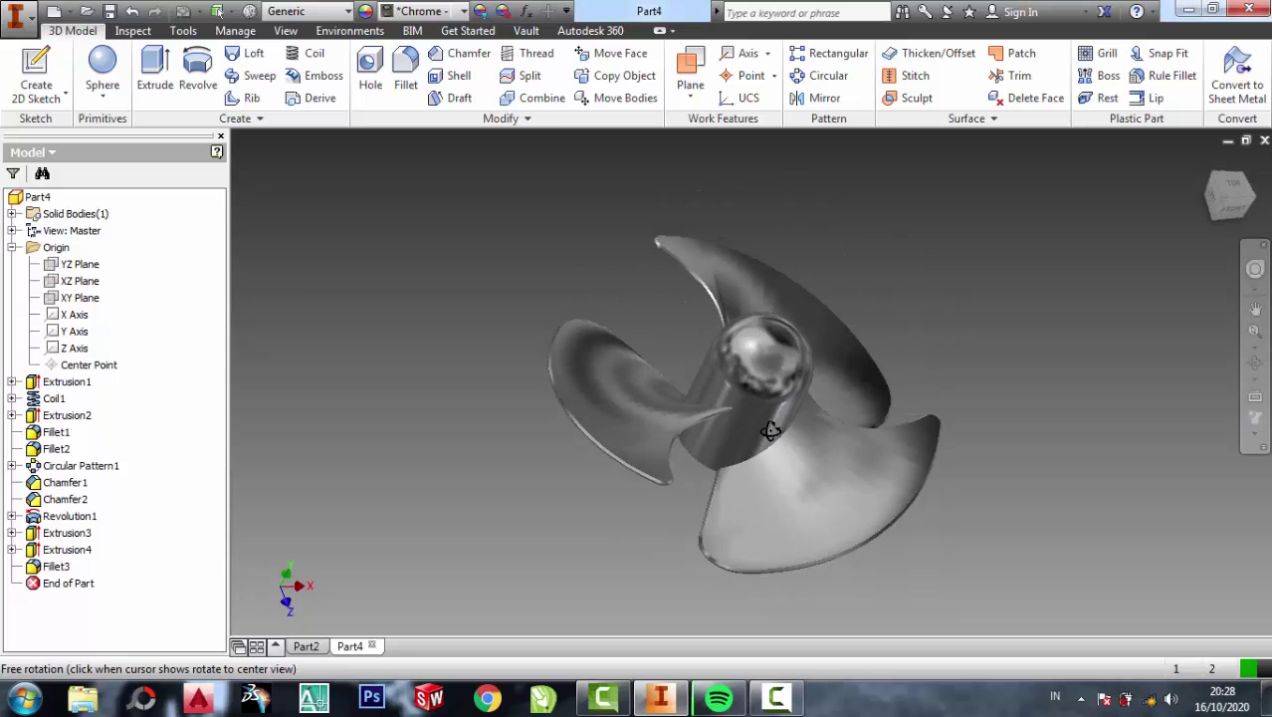
{"action": "right_click", "coordinate": [819, 277]}
{"action": "left_click", "coordinate": [863, 278]}
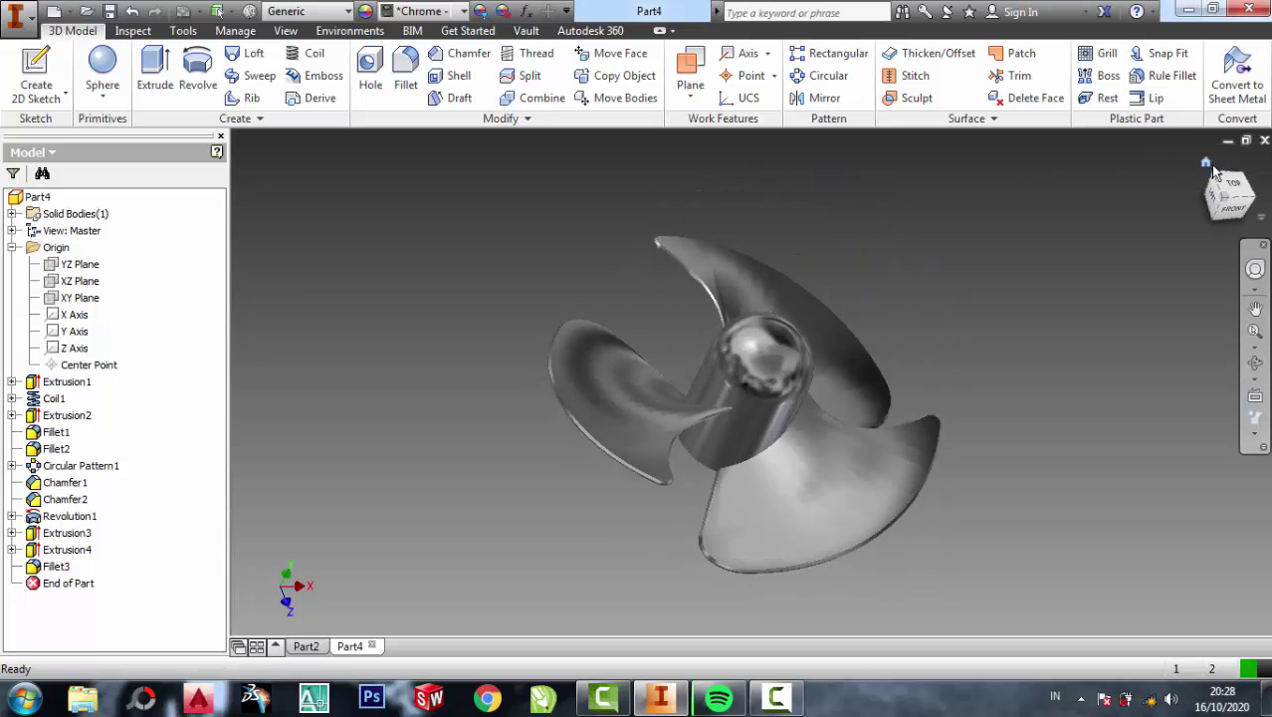
{"action": "left_click", "coordinate": [1206, 163]}
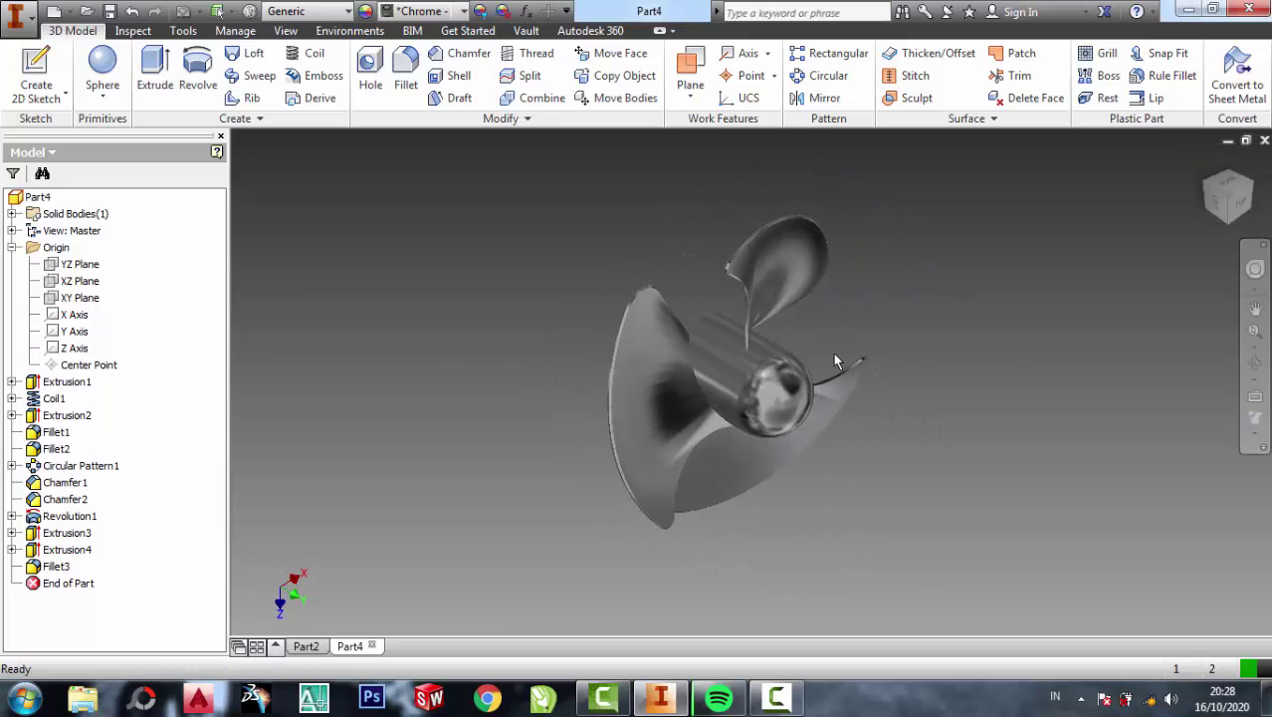
{"action": "scroll", "coordinate": [833, 352], "scroll_direction": "up", "scroll_amount": 3}
{"action": "scroll", "coordinate": [1011, 360], "scroll_direction": "down", "scroll_amount": 4}
{"action": "scroll", "coordinate": [999, 365], "scroll_direction": "up", "scroll_amount": 2}
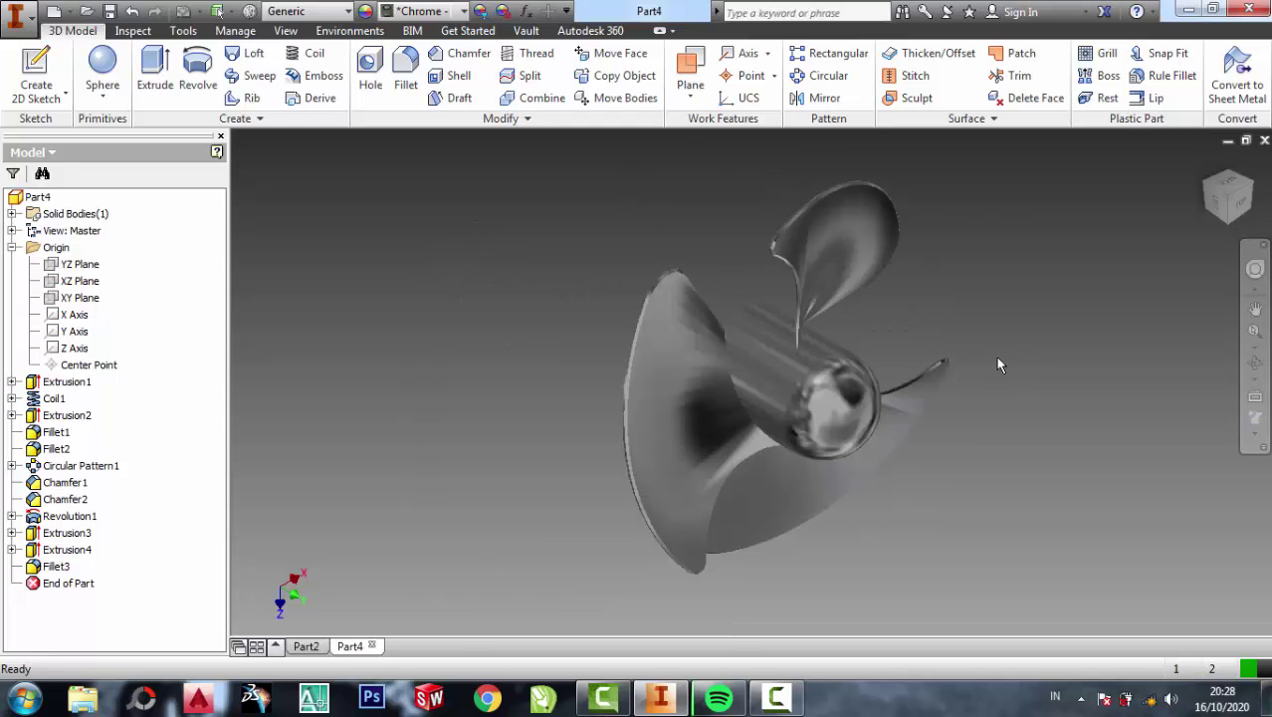
{"action": "left_click", "coordinate": [1255, 364]}
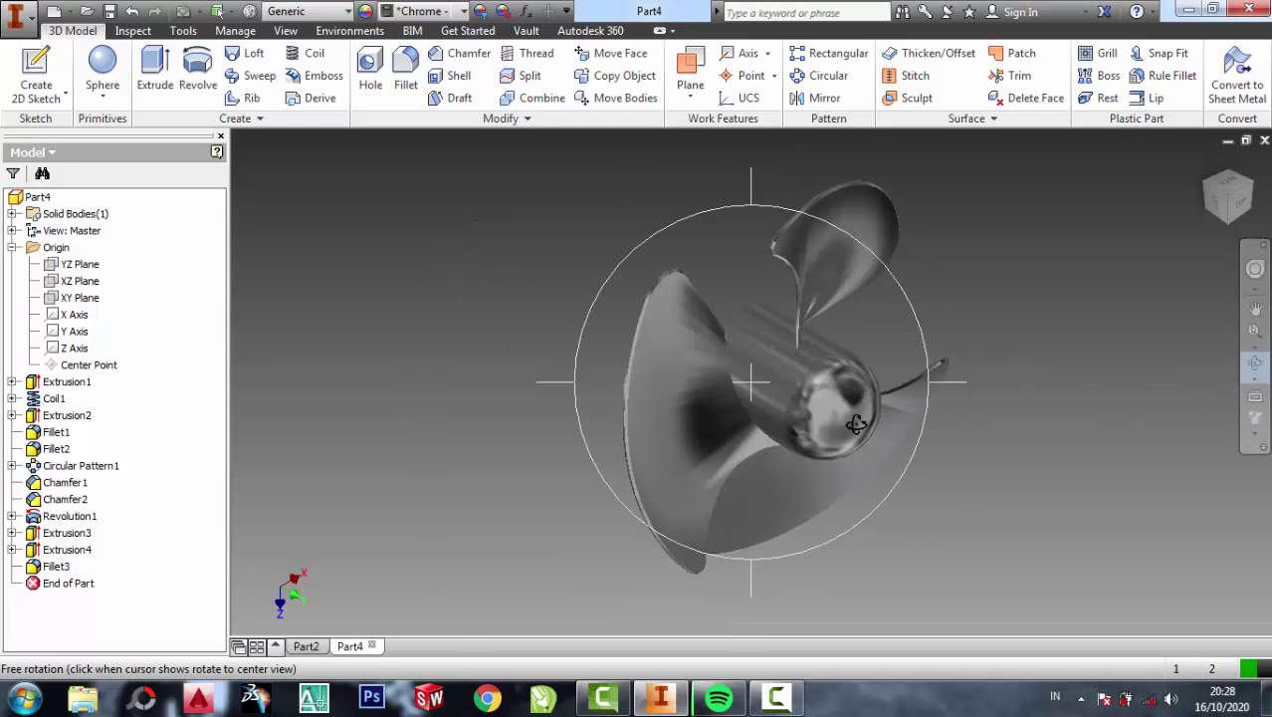
{"action": "mouse_move", "coordinate": [852, 420]}
{"action": "left_mouse_down"}
{"action": "mouse_move", "coordinate": [809, 319]}
{"action": "mouse_move", "coordinate": [685, 296]}
{"action": "mouse_move", "coordinate": [707, 275]}
{"action": "left_mouse_up"}
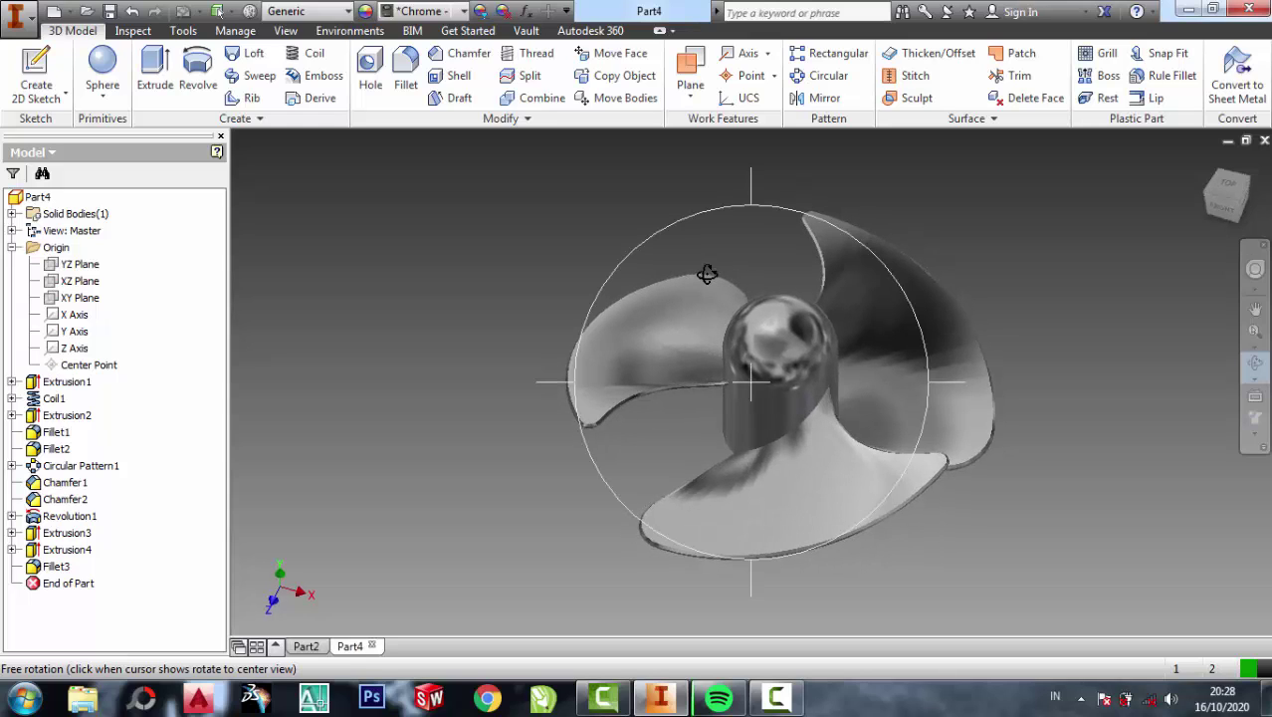